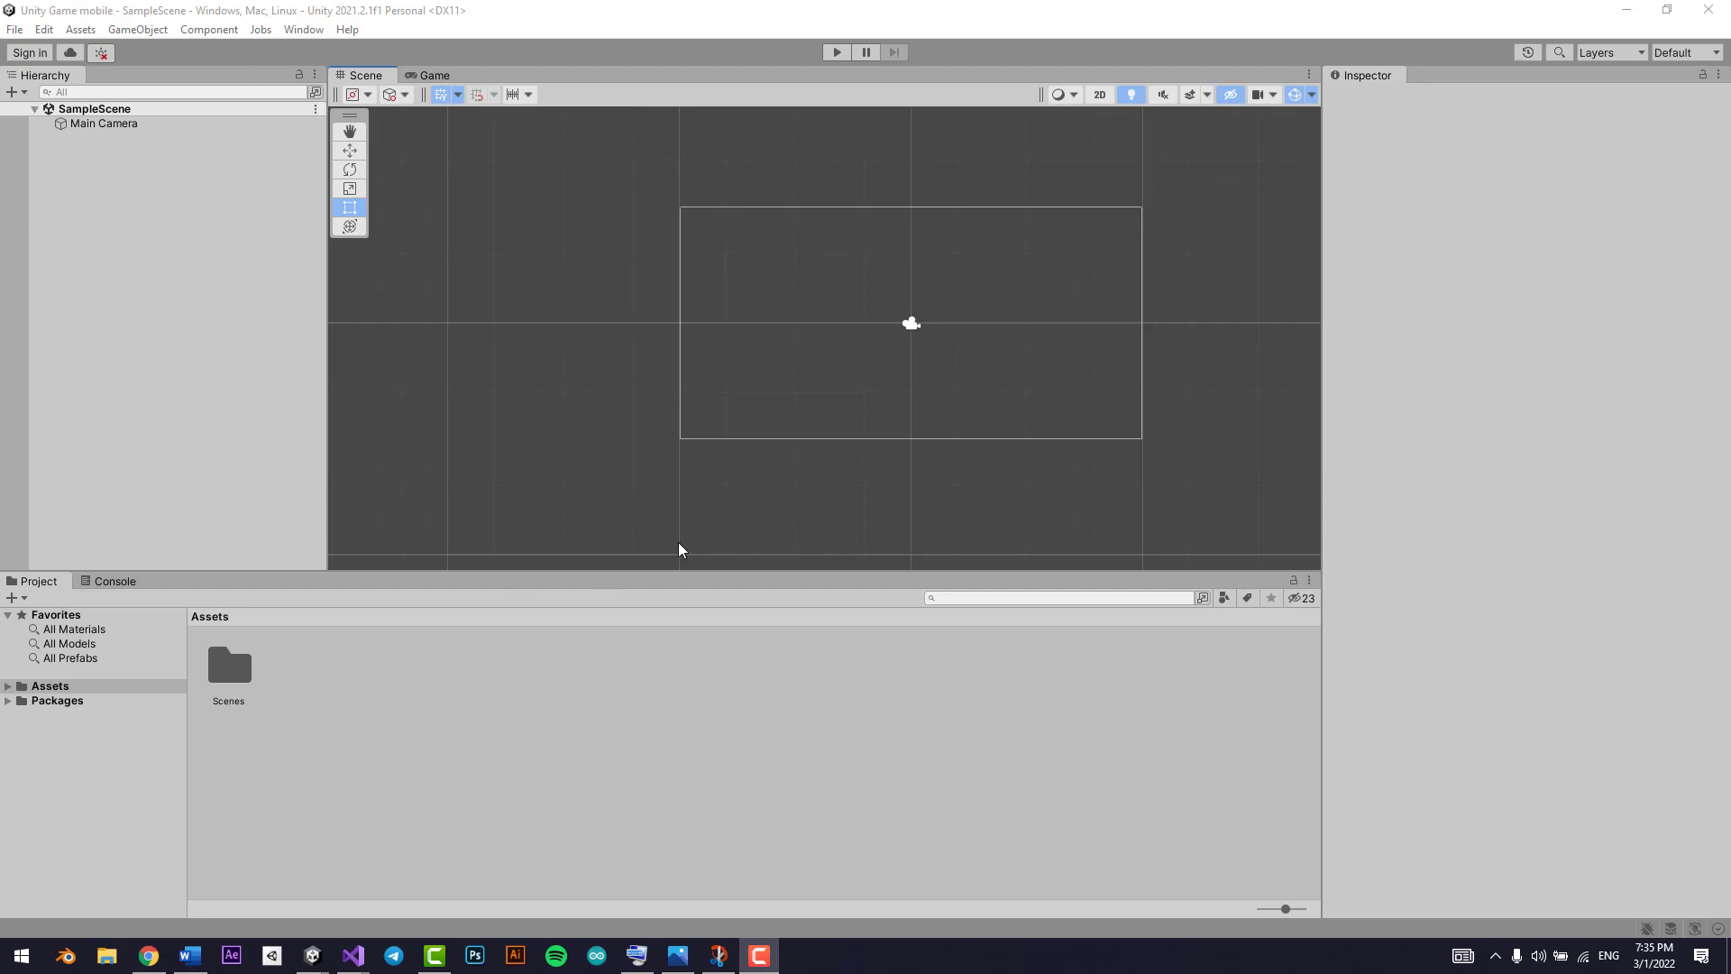
Open the Animation window and dock it as a tab in the bottom panel
left_click(418, 72)
left_click(365, 75)
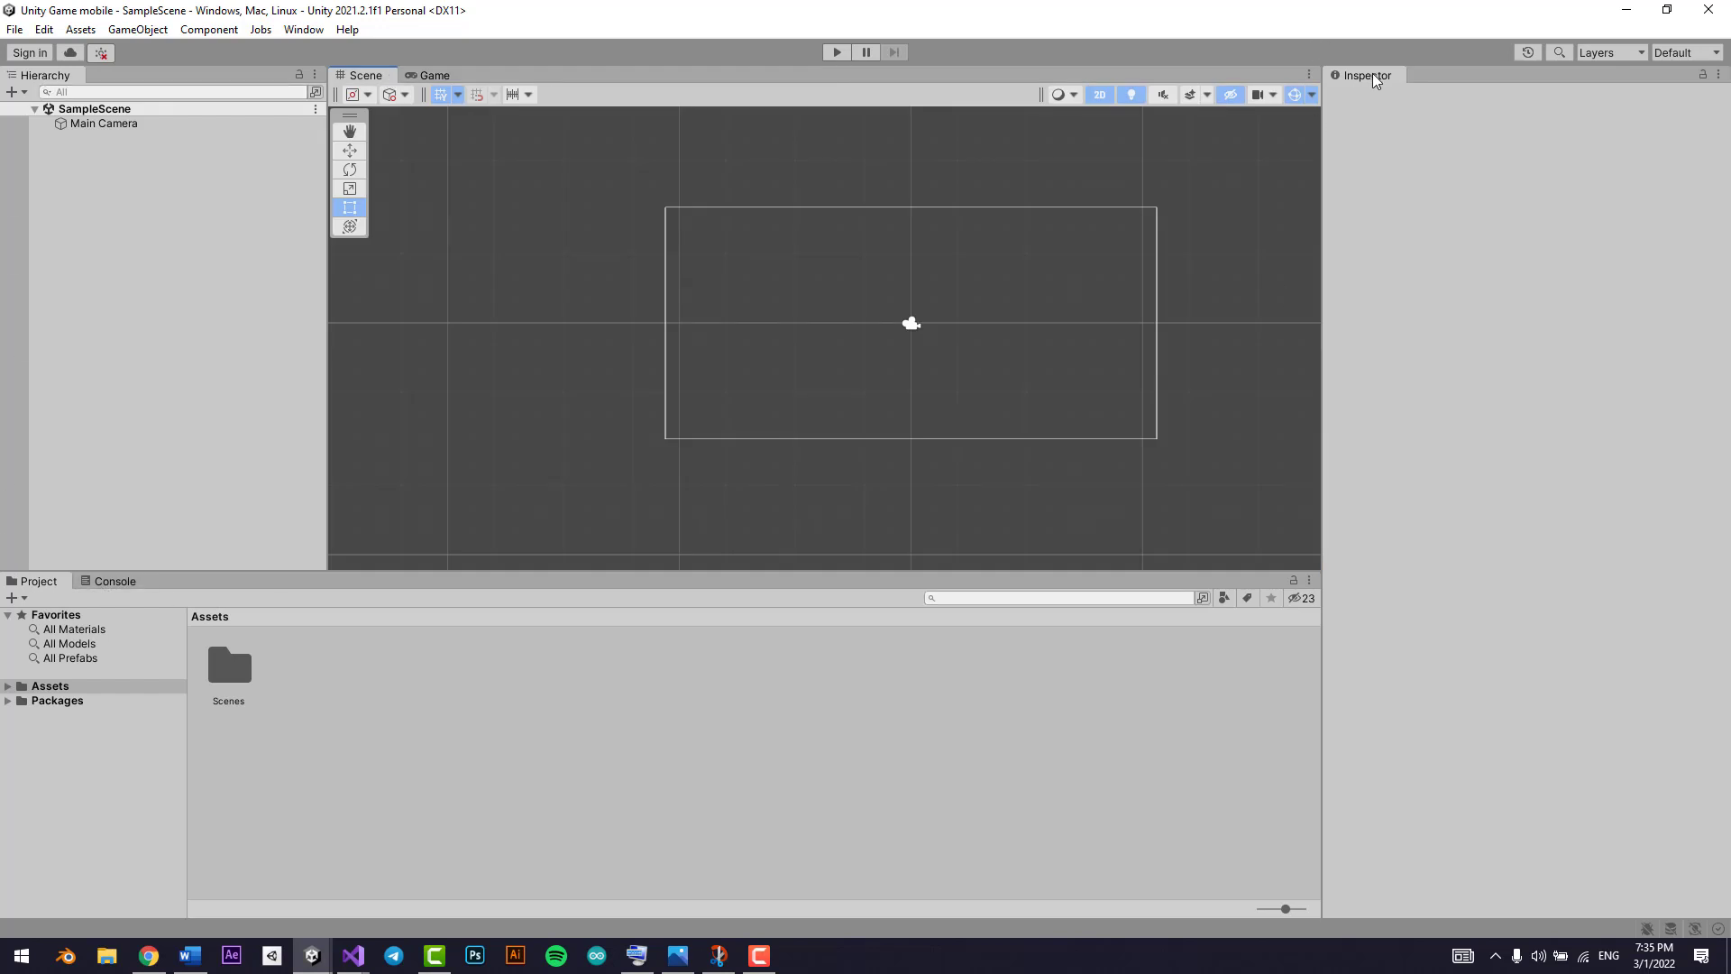
left_click(304, 30)
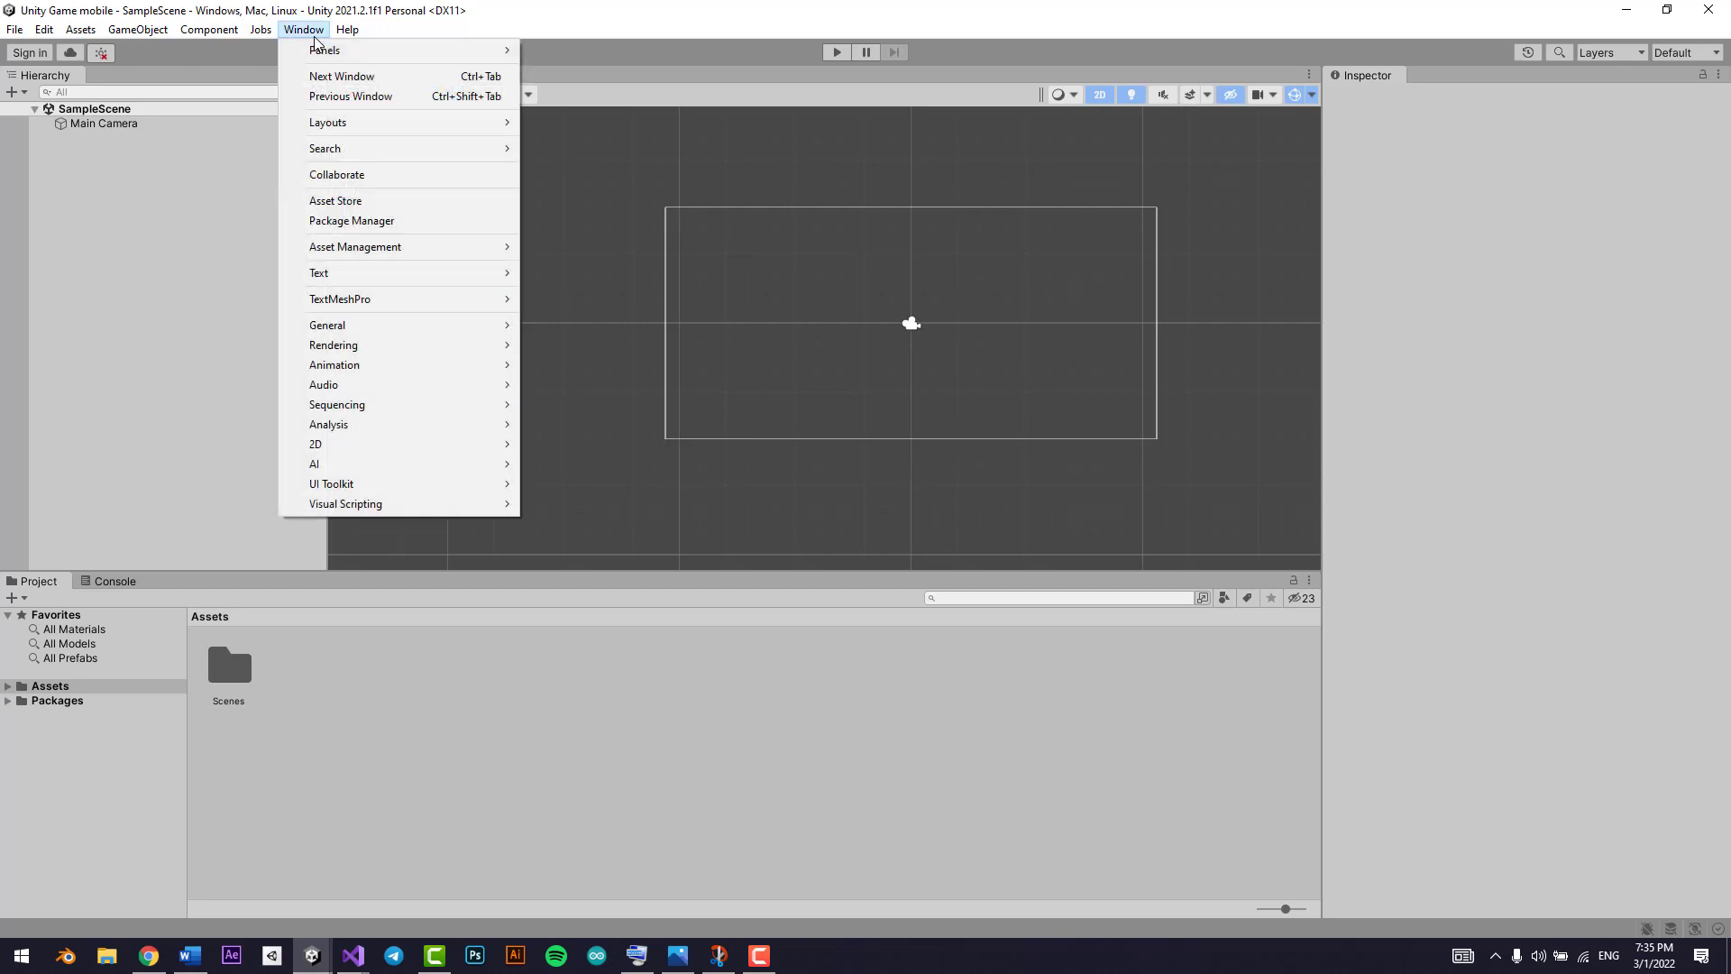
mouse_move(359, 373)
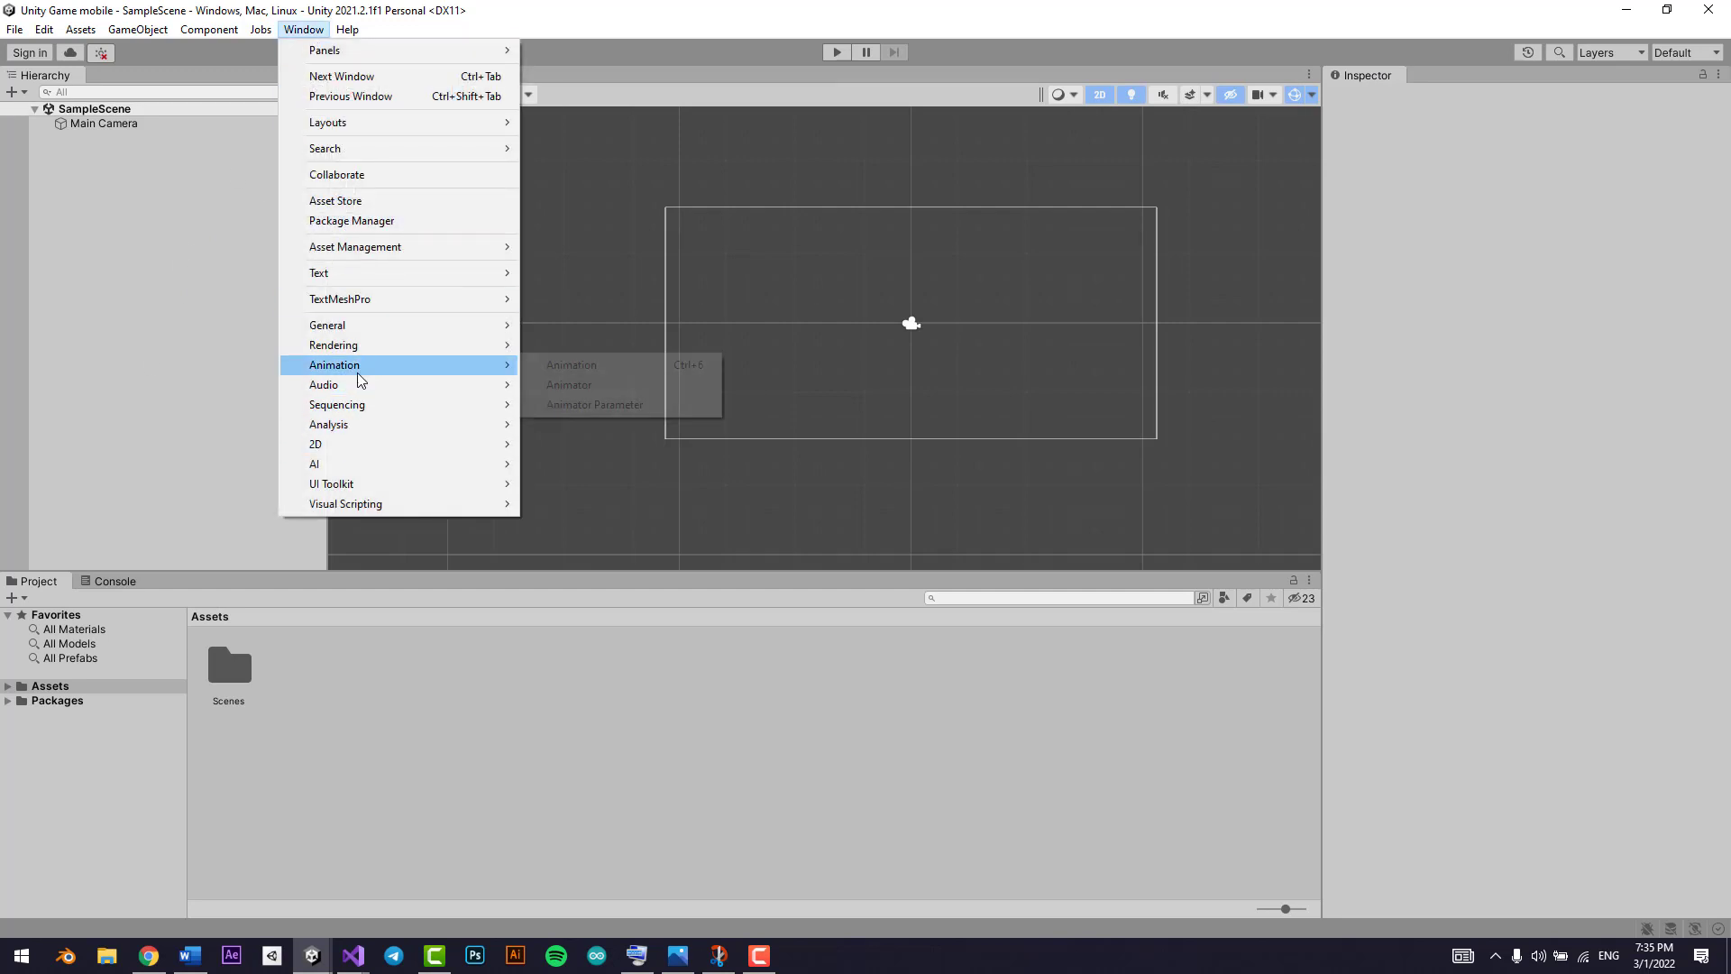
left_click(554, 365)
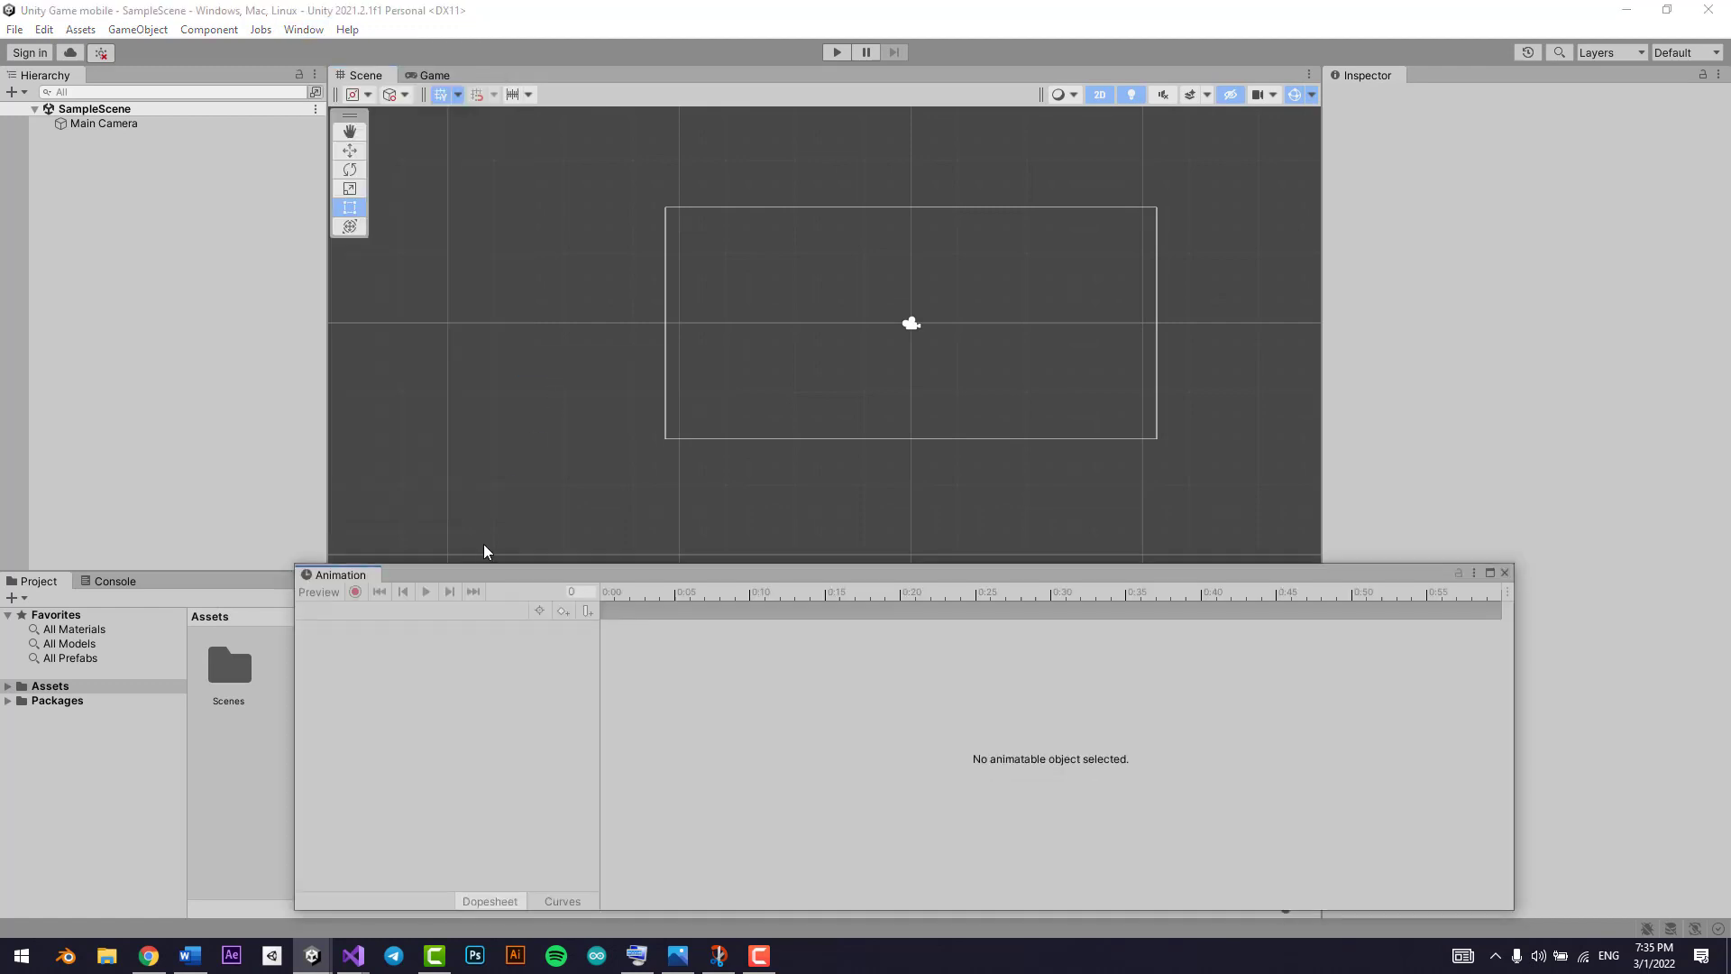
left_click_drag(338, 574, 158, 580)
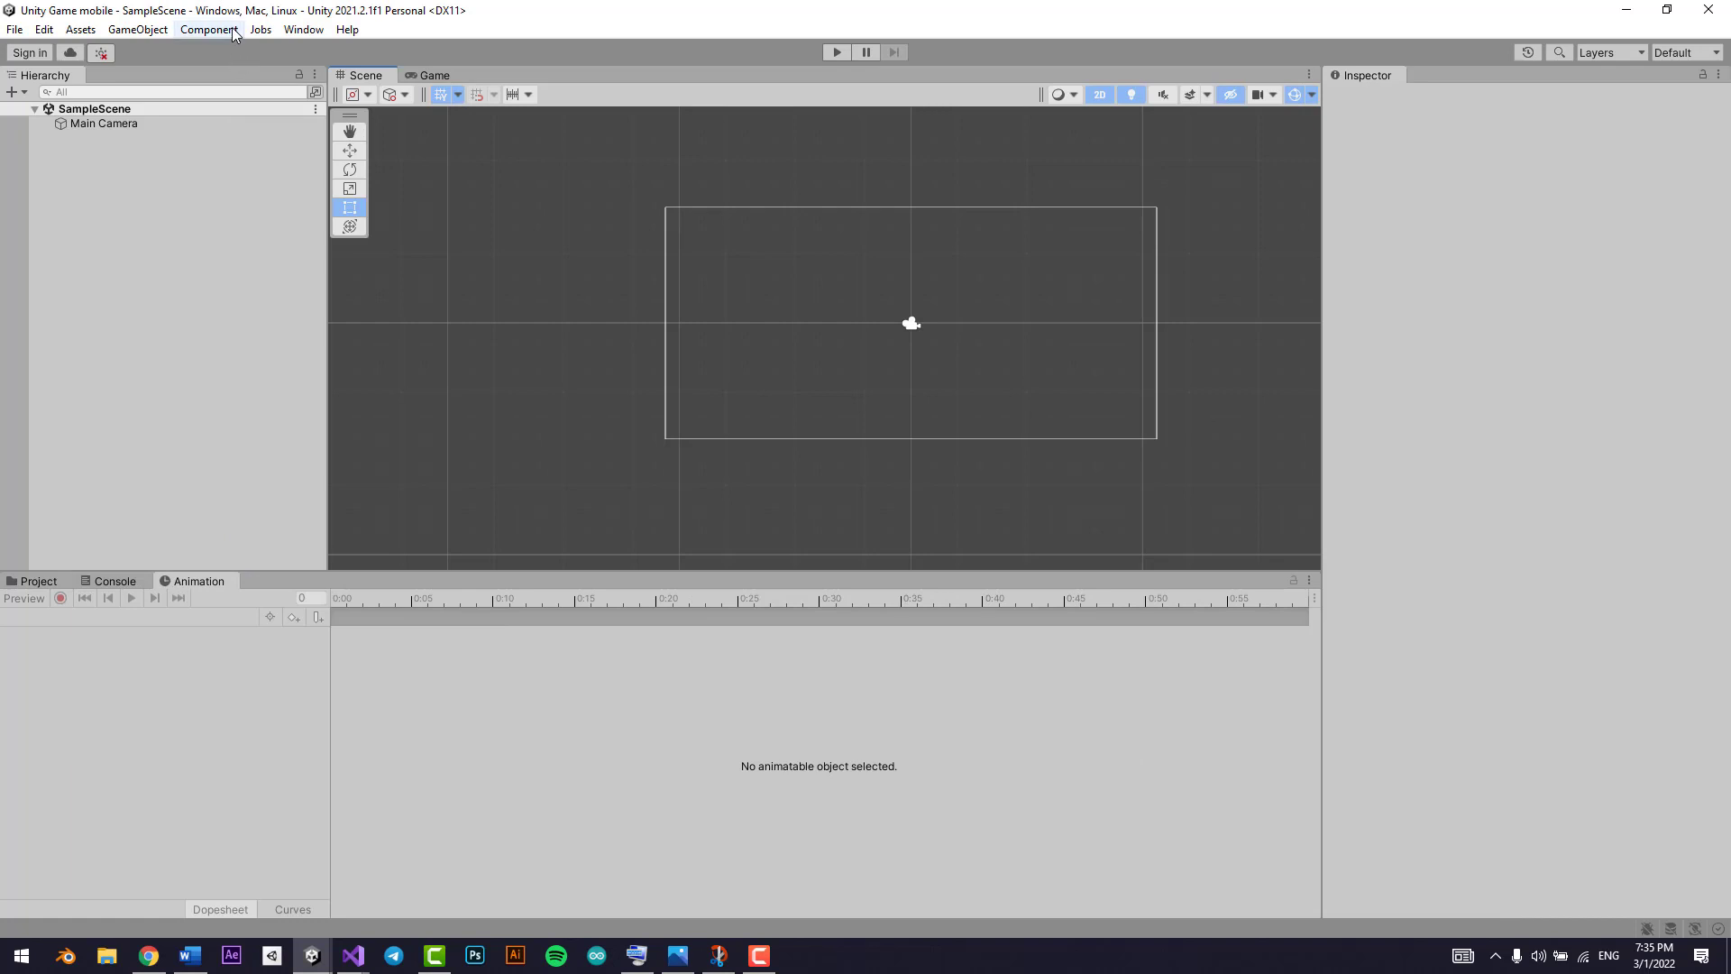
Dock the Inspector into the bottom panel alongside Project, Console and Animation
left_click(304, 29)
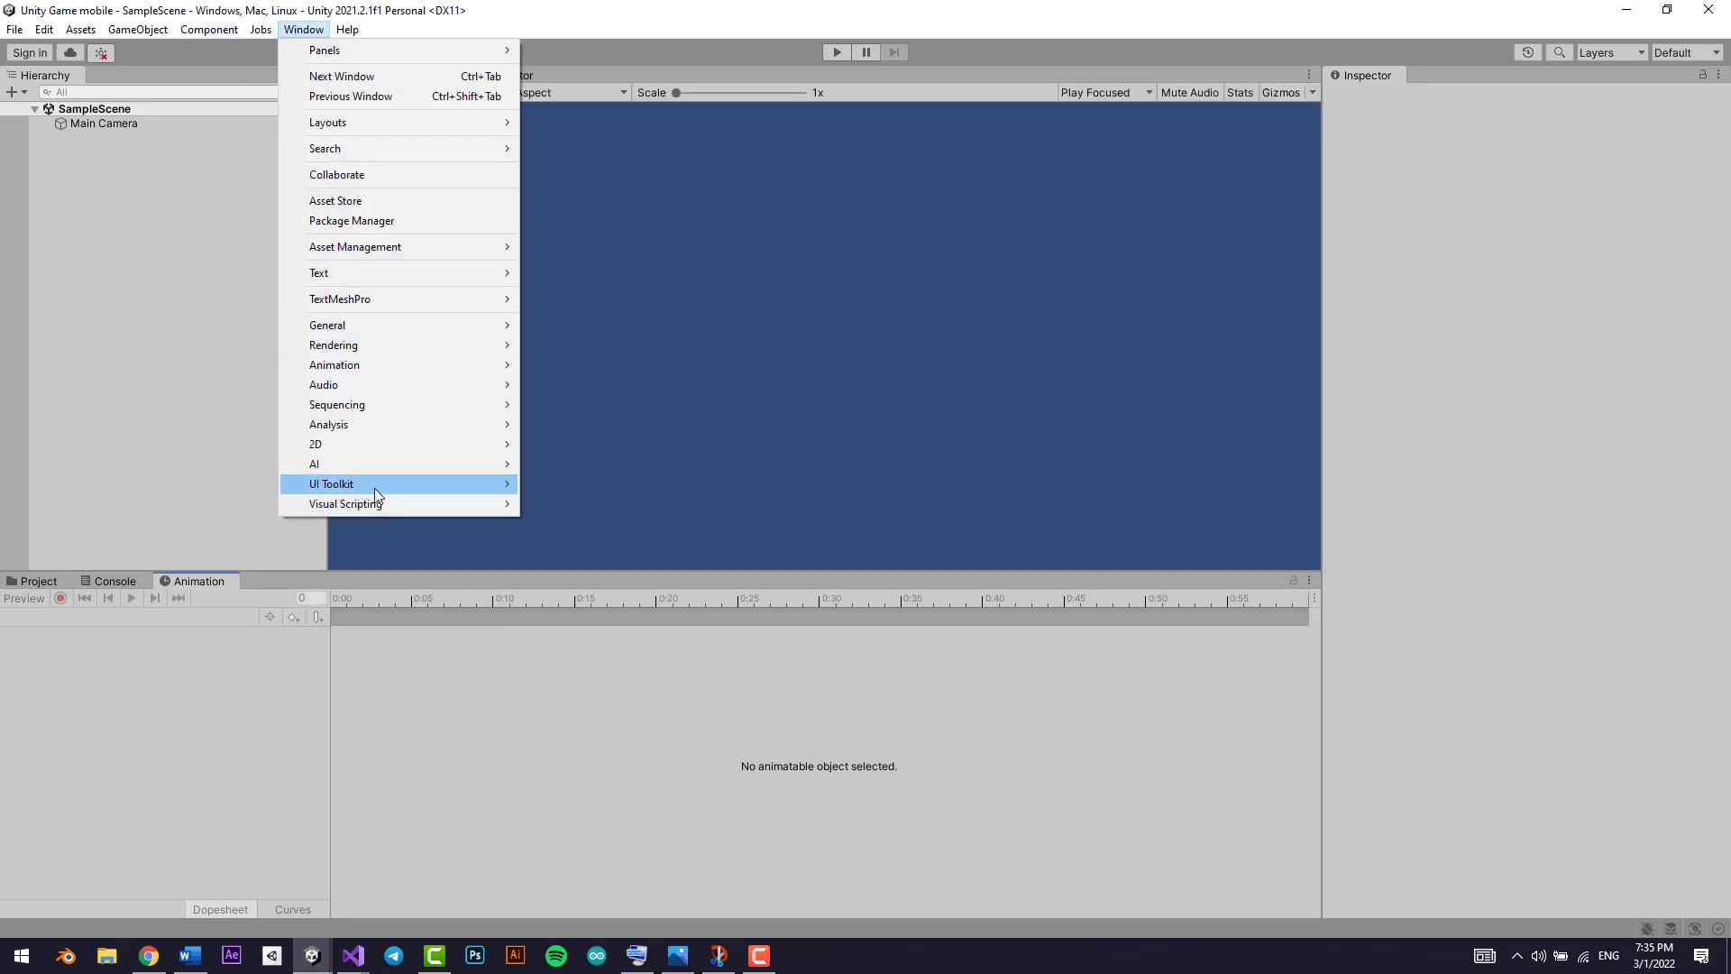
left_click(294, 550)
left_click(114, 581)
left_click(35, 581)
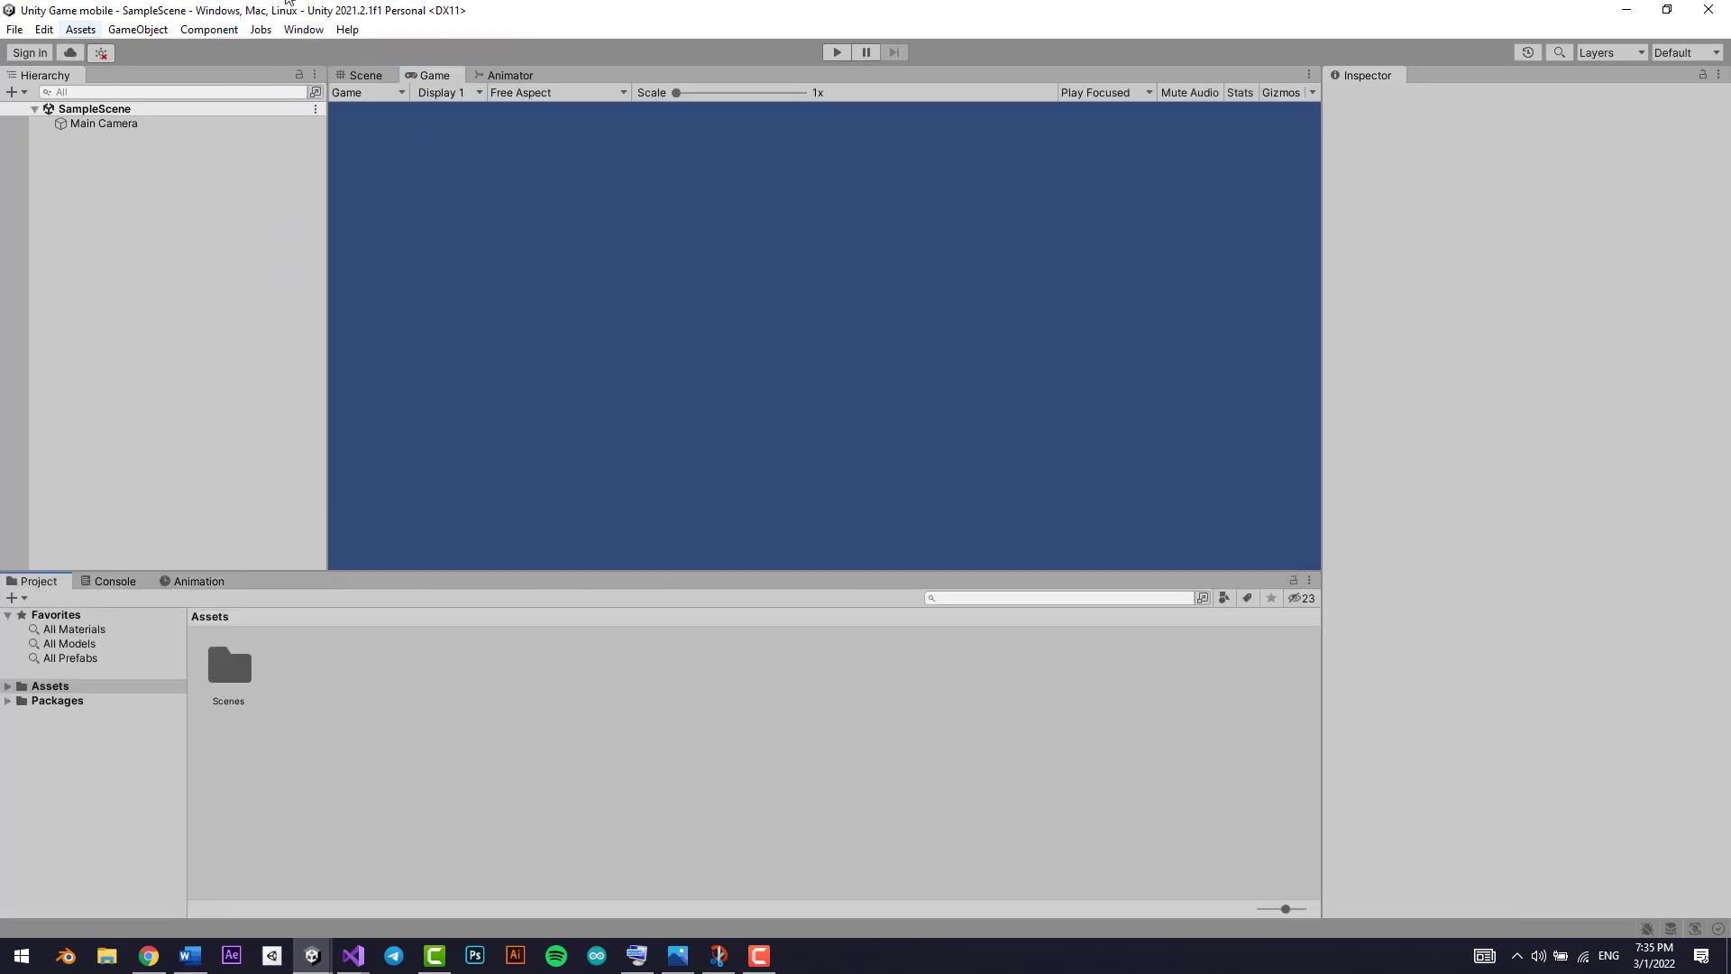
left_click(361, 76)
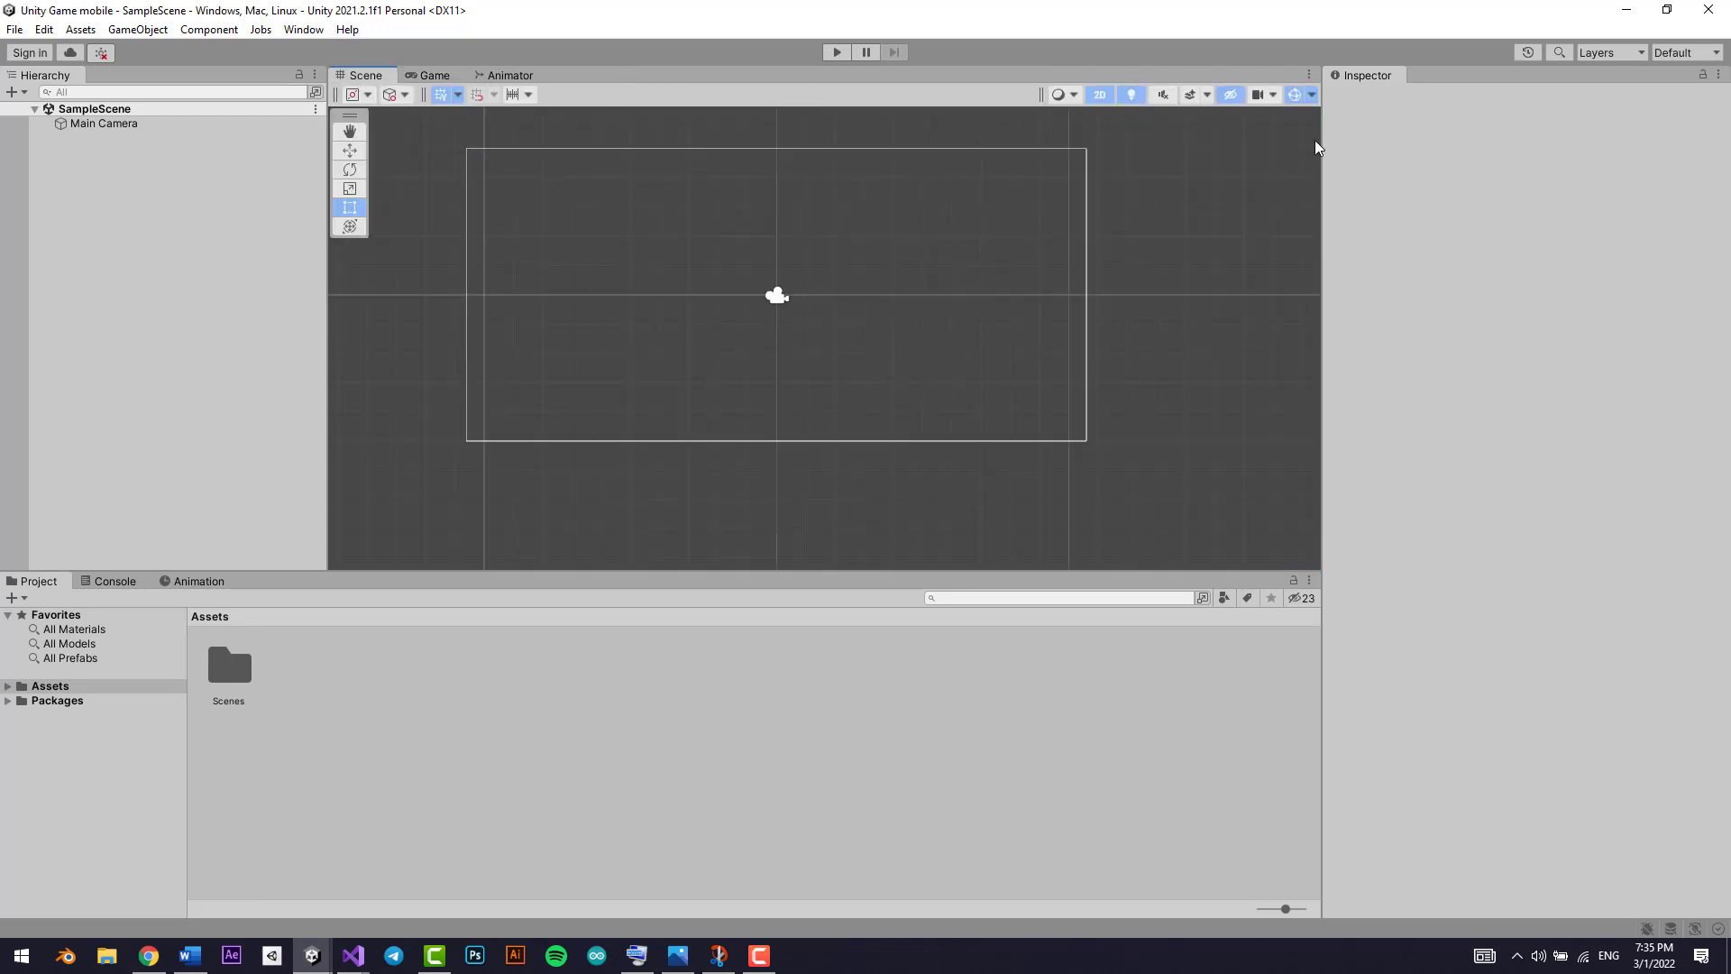
left_click_drag(1361, 73, 330, 593)
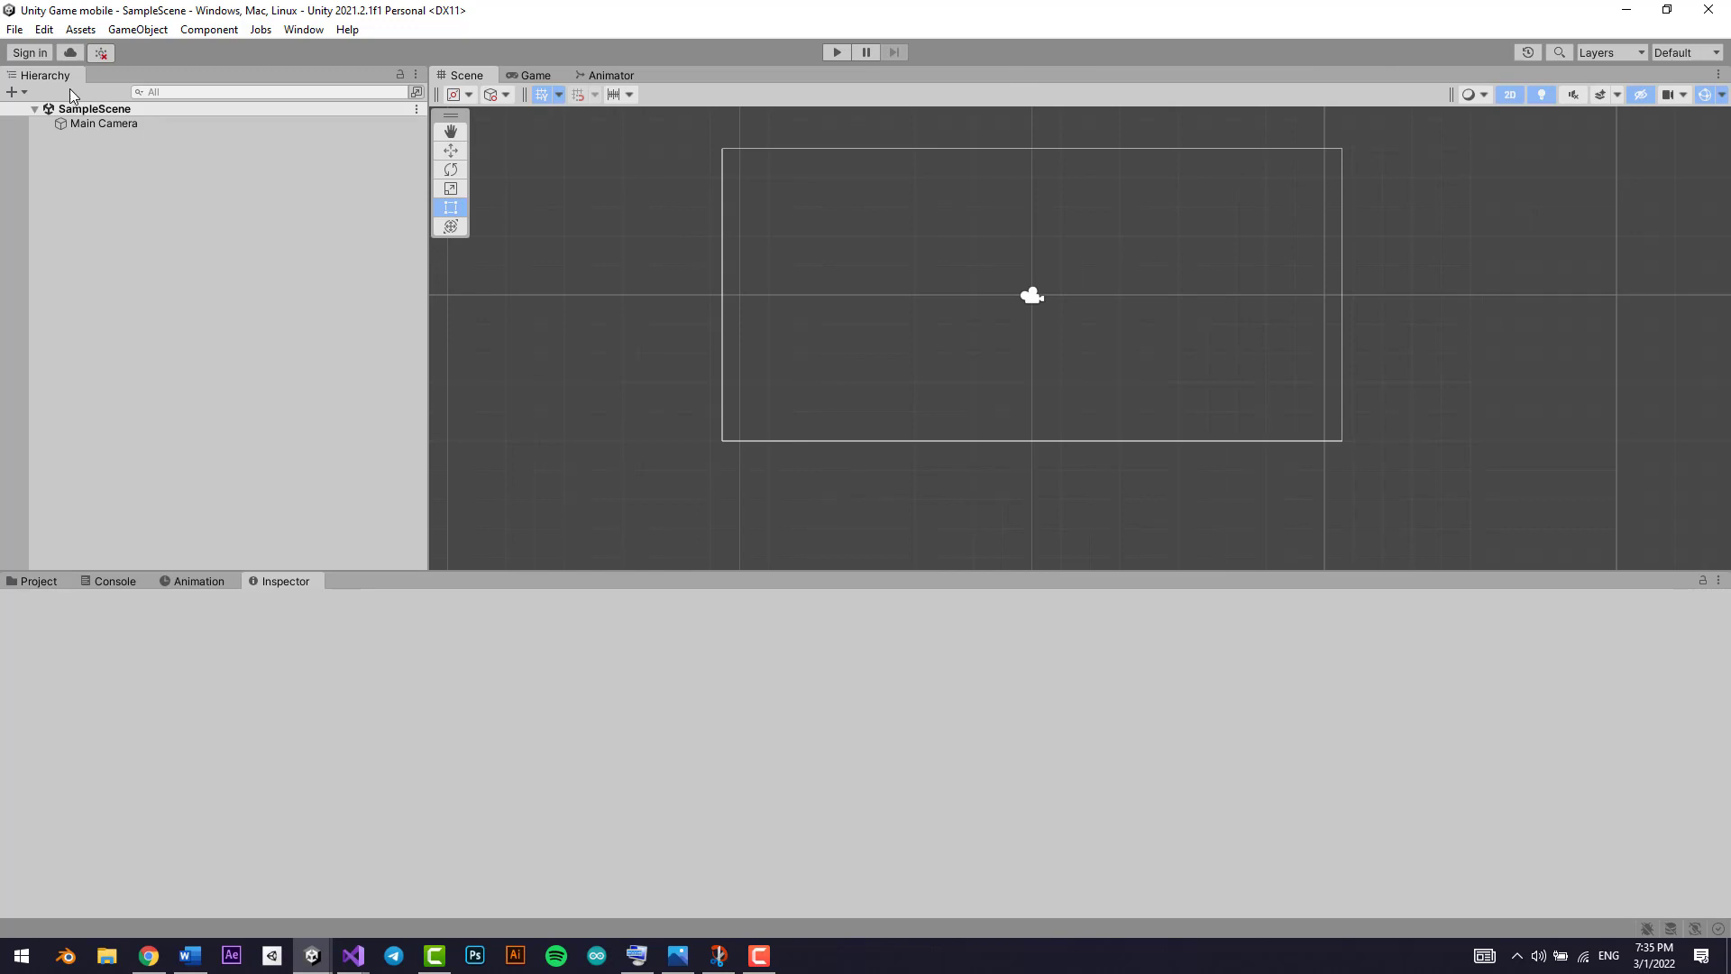
Move the Hierarchy to the right edge and dock the Game view beside the Scene view
left_click_drag(49, 75, 1443, 316)
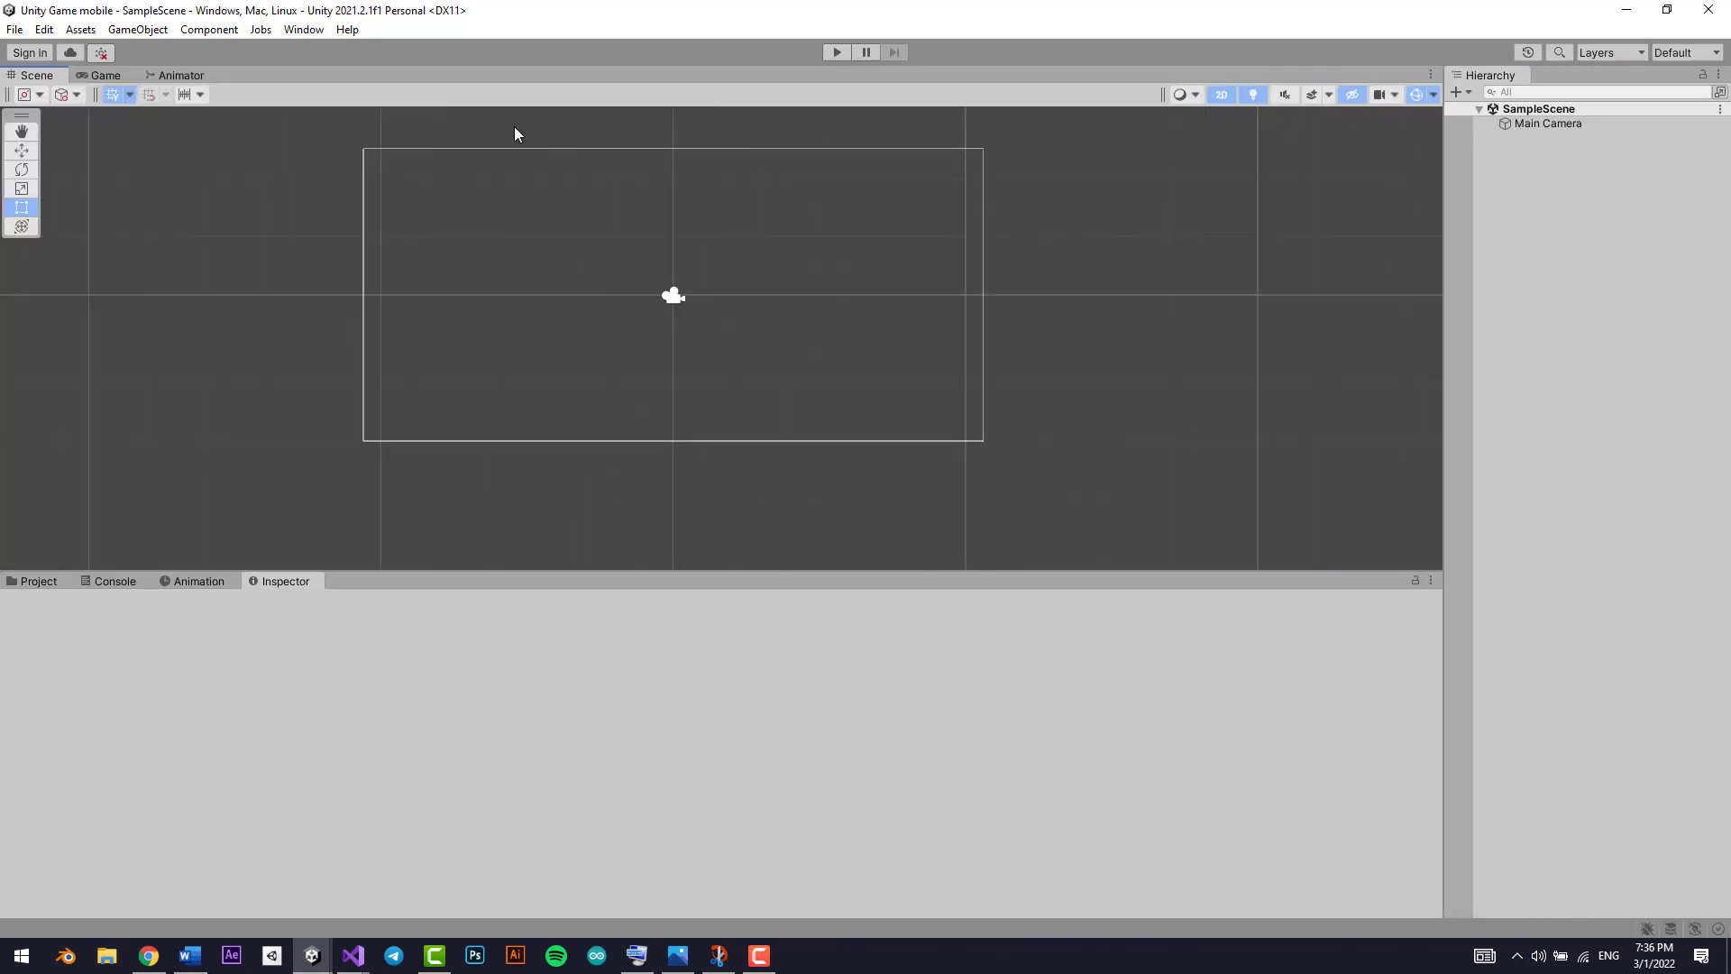
left_click(125, 78)
left_click_drag(127, 81, 1323, 342)
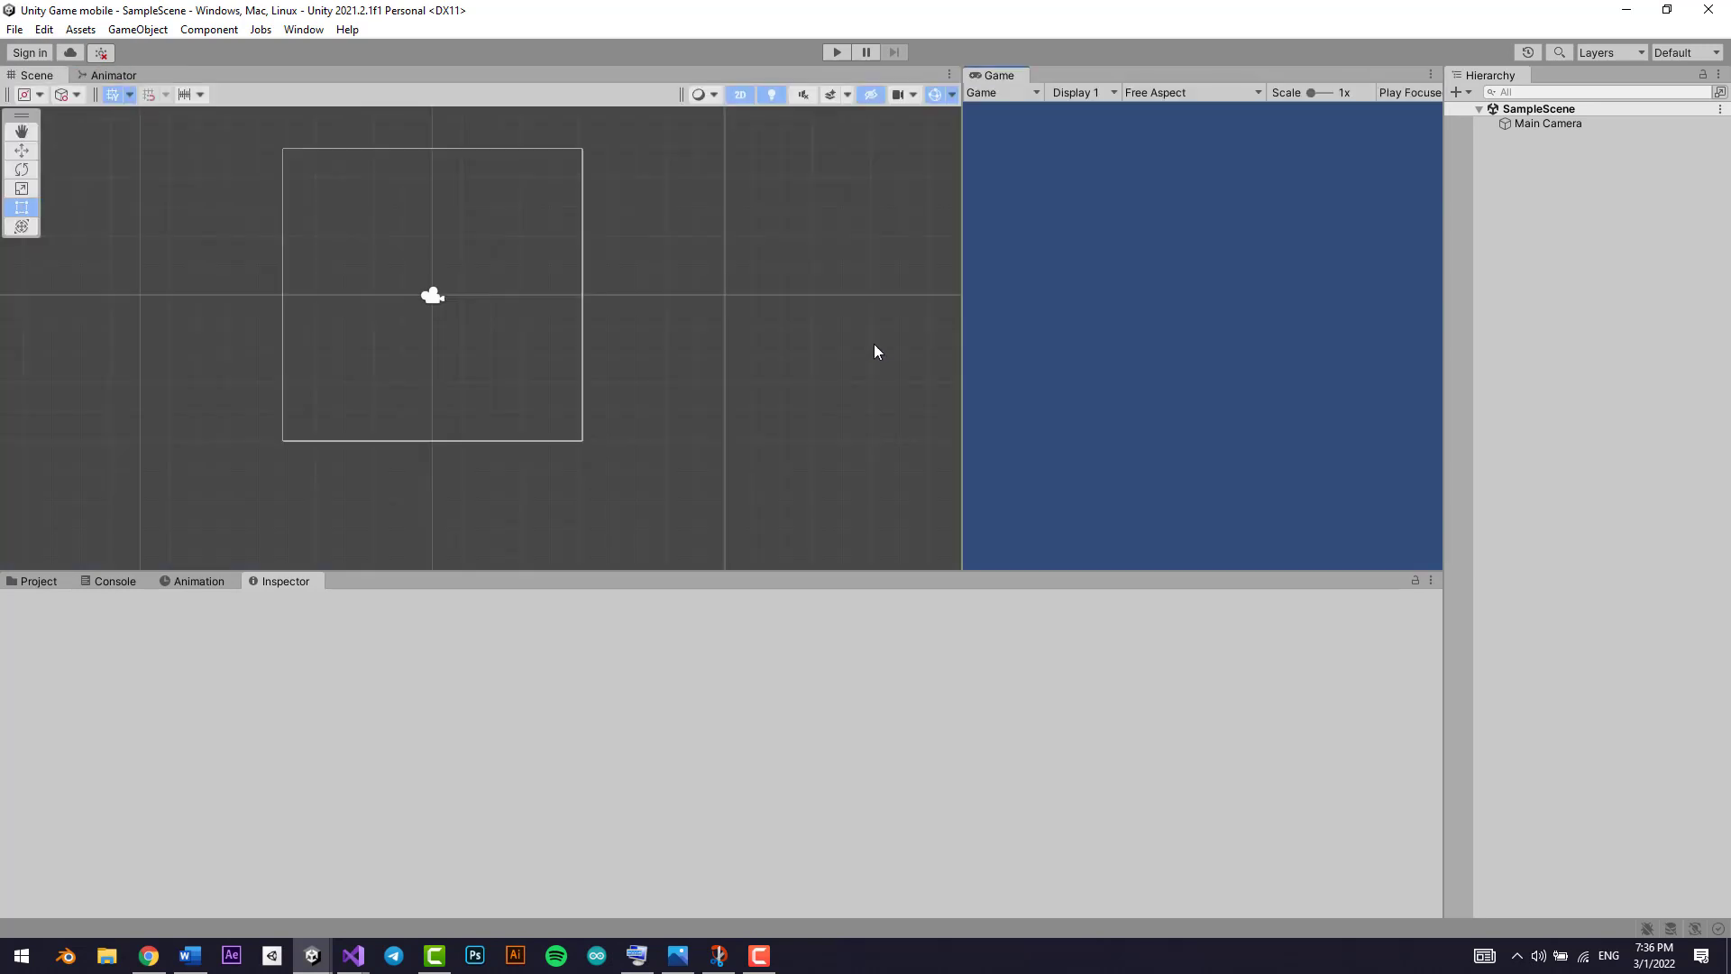
left_click_drag(958, 333, 587, 355)
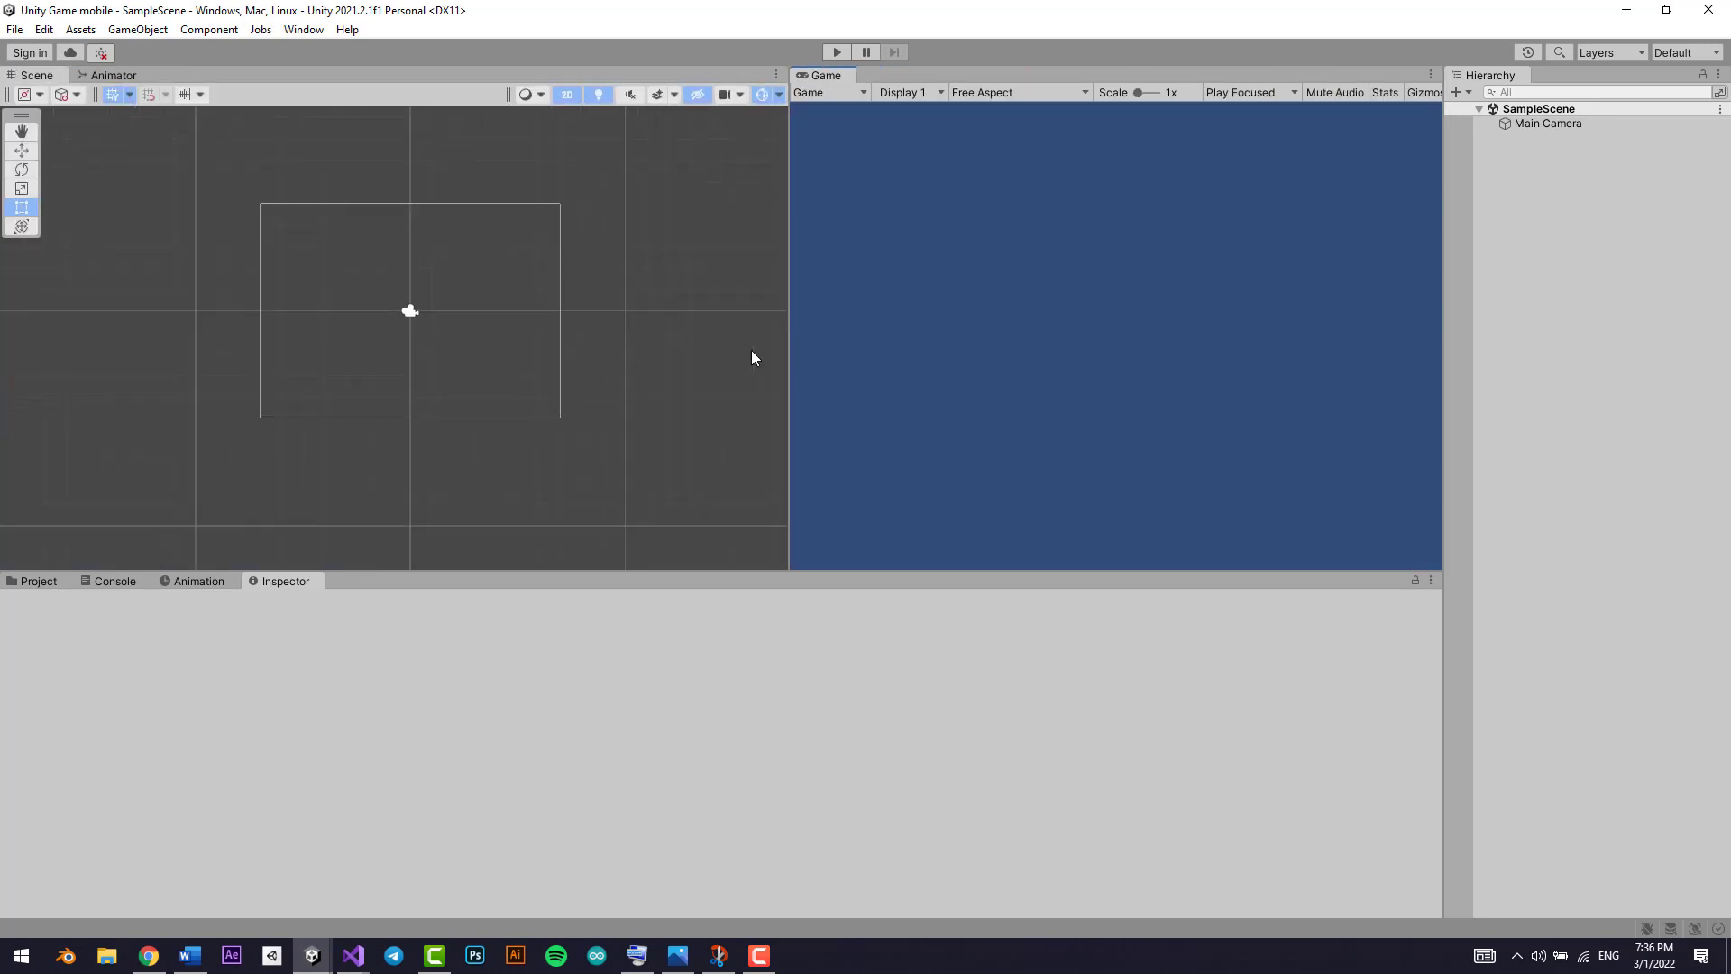
Show the Project files in the bottom panel and pan the Scene to recentre the camera frame
left_click(164, 579)
left_click(115, 582)
left_click(36, 582)
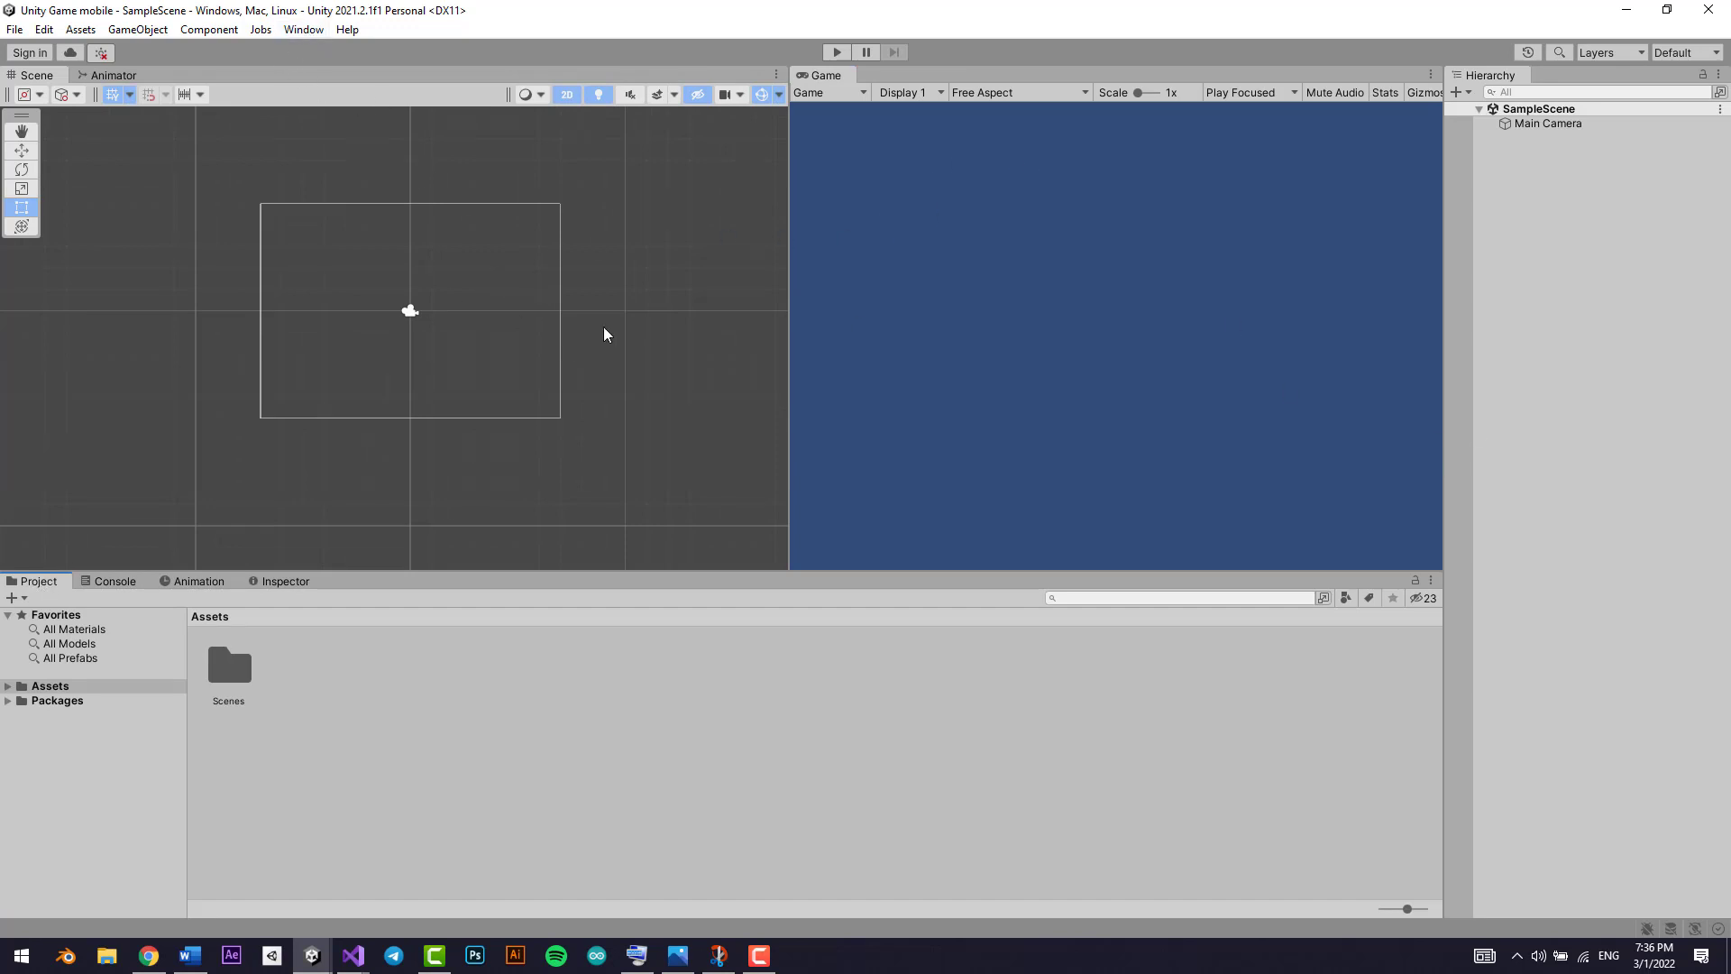
middle_click_drag(565, 325, 466, 294)
scroll(278, 363, "up", 2)
middle_click_drag(318, 314, 375, 355)
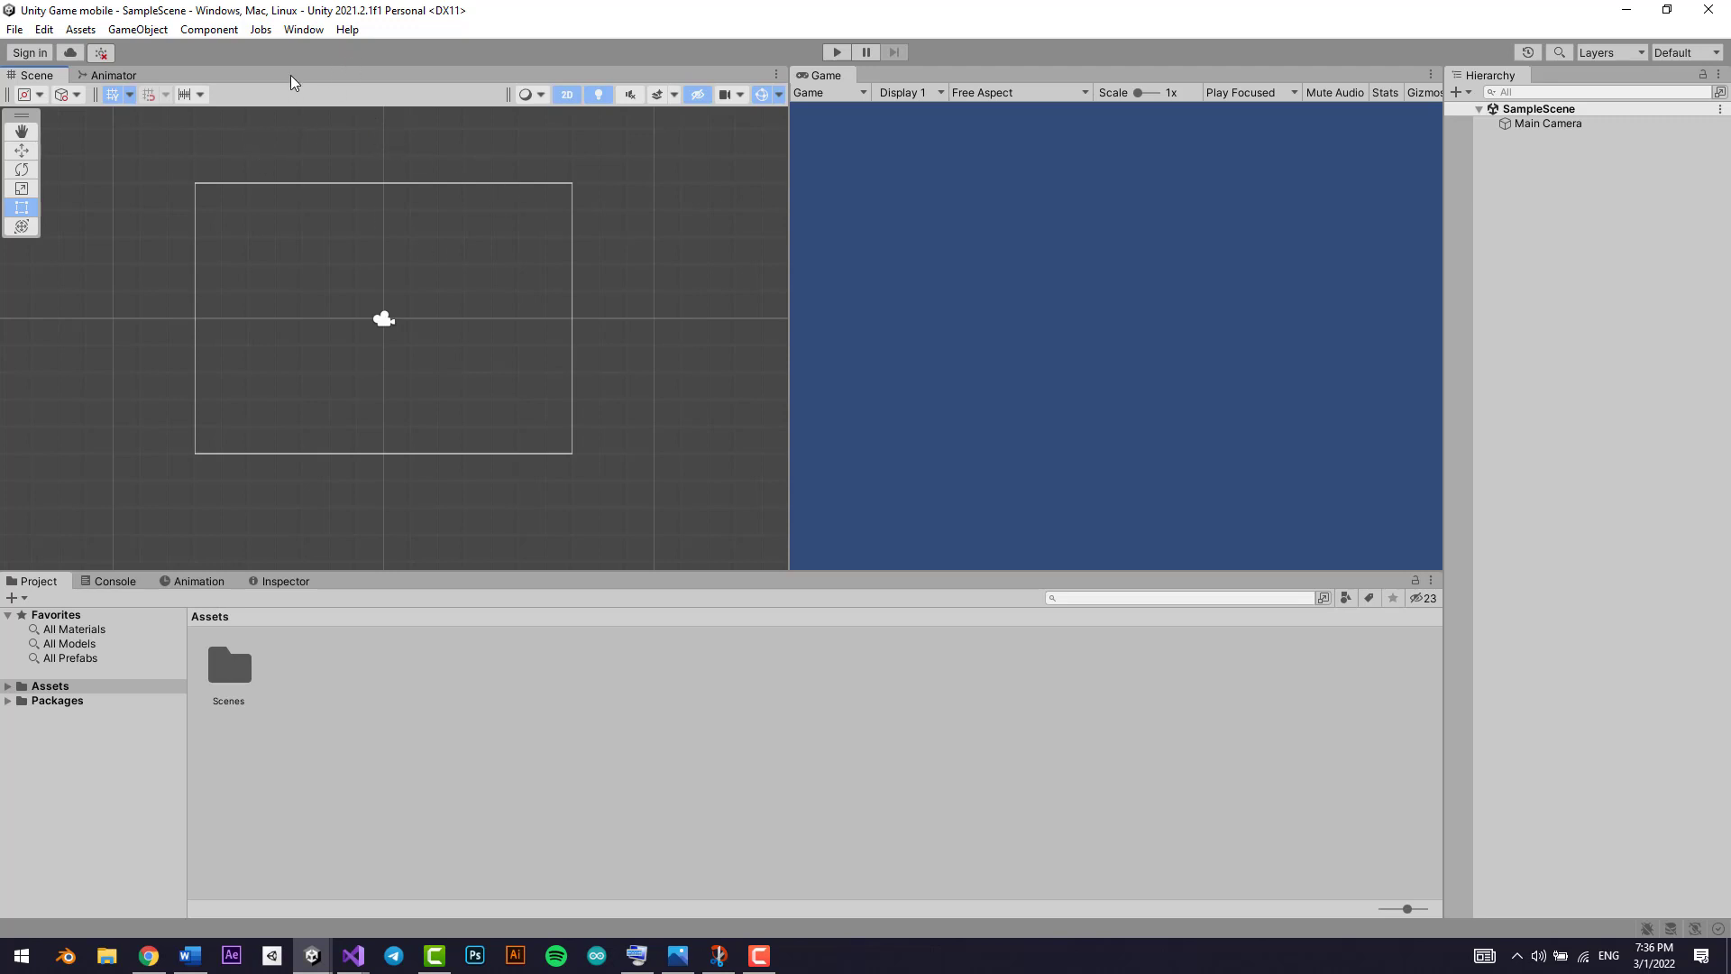
Reset all layouts to the default, then view the Console and Project tabs
left_click(303, 29)
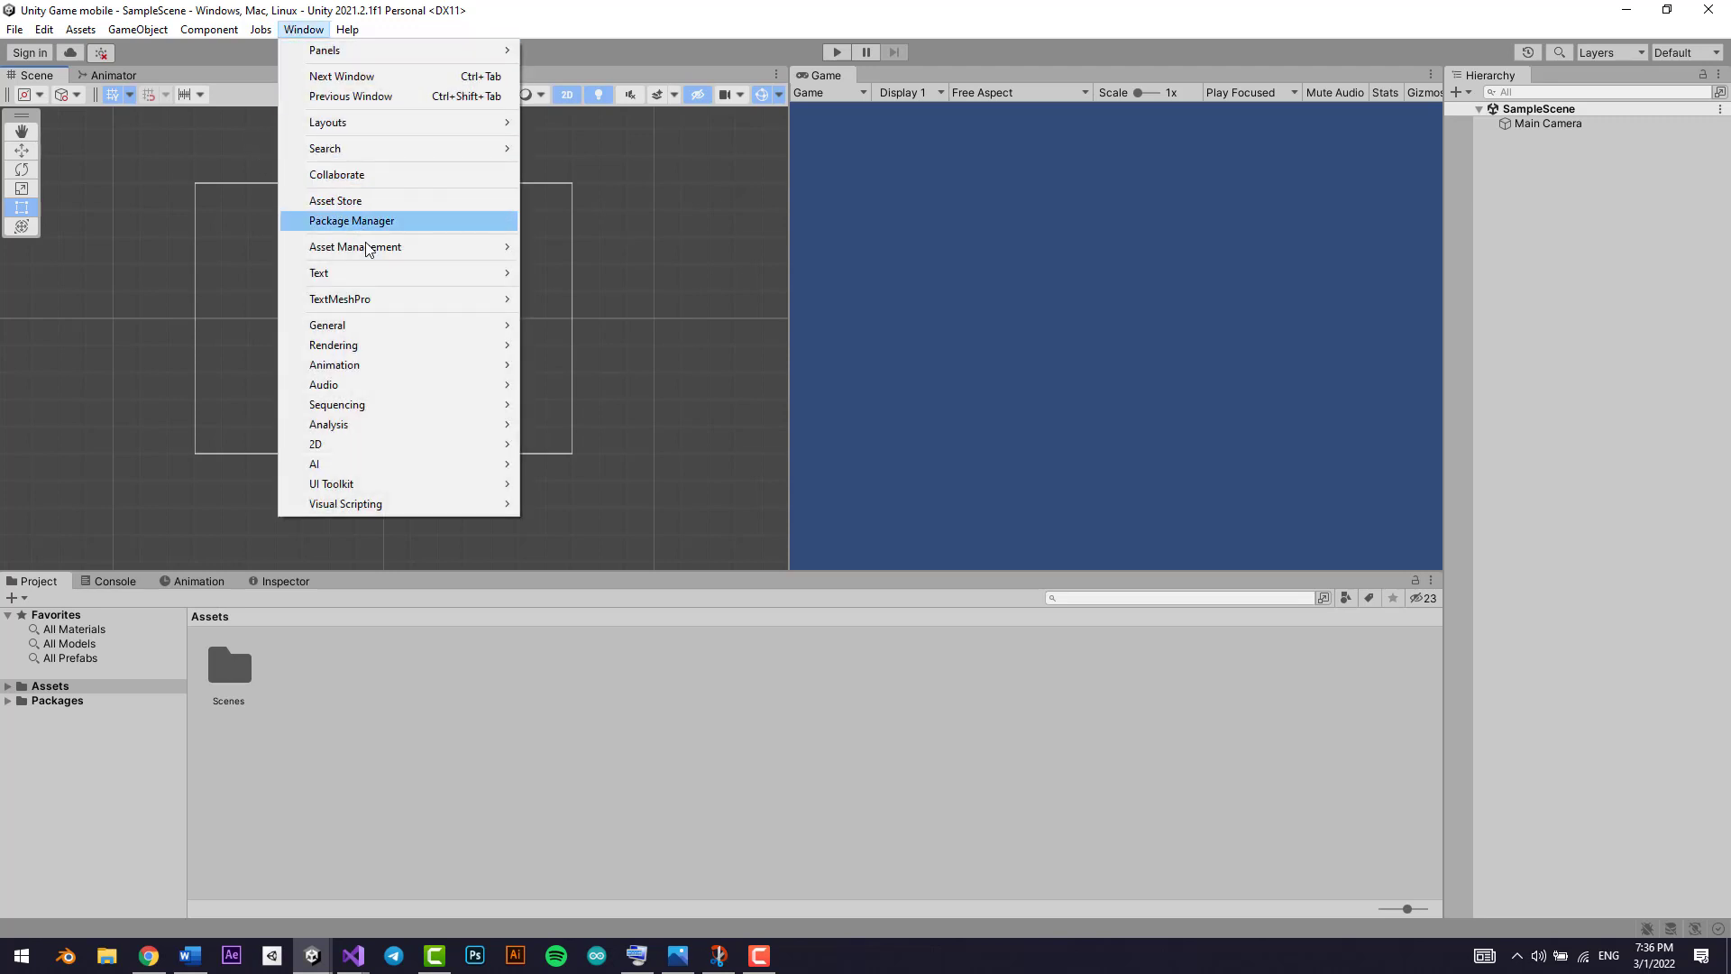
mouse_move(381, 123)
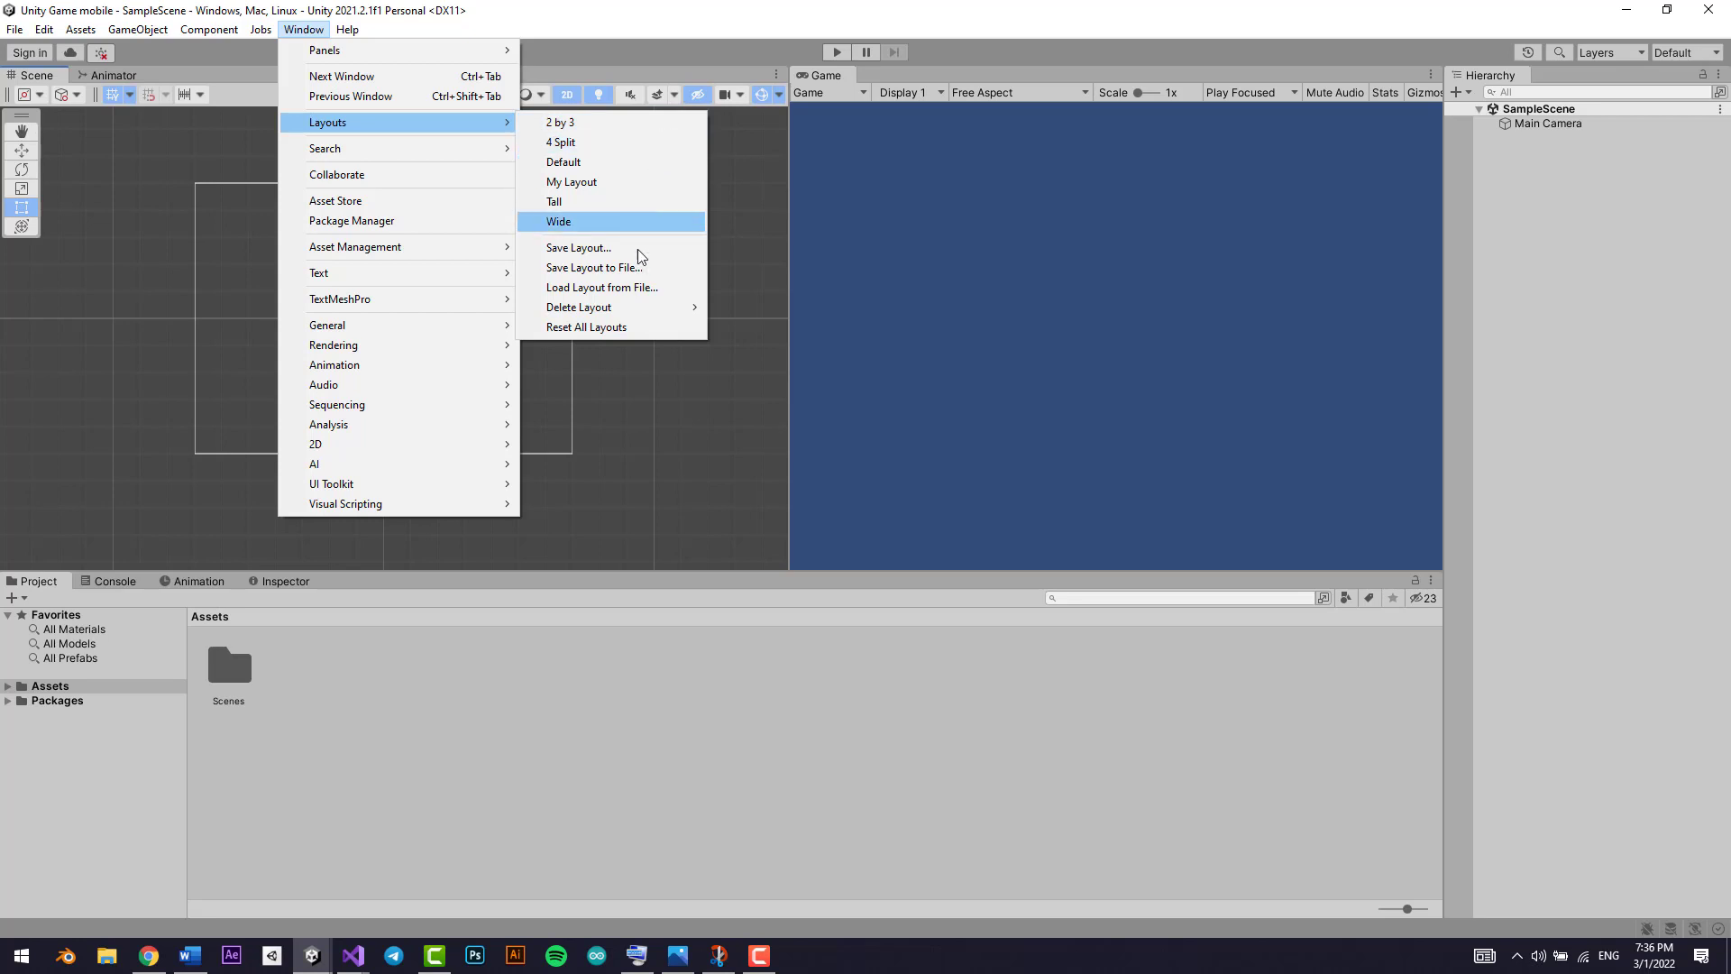
left_click(629, 330)
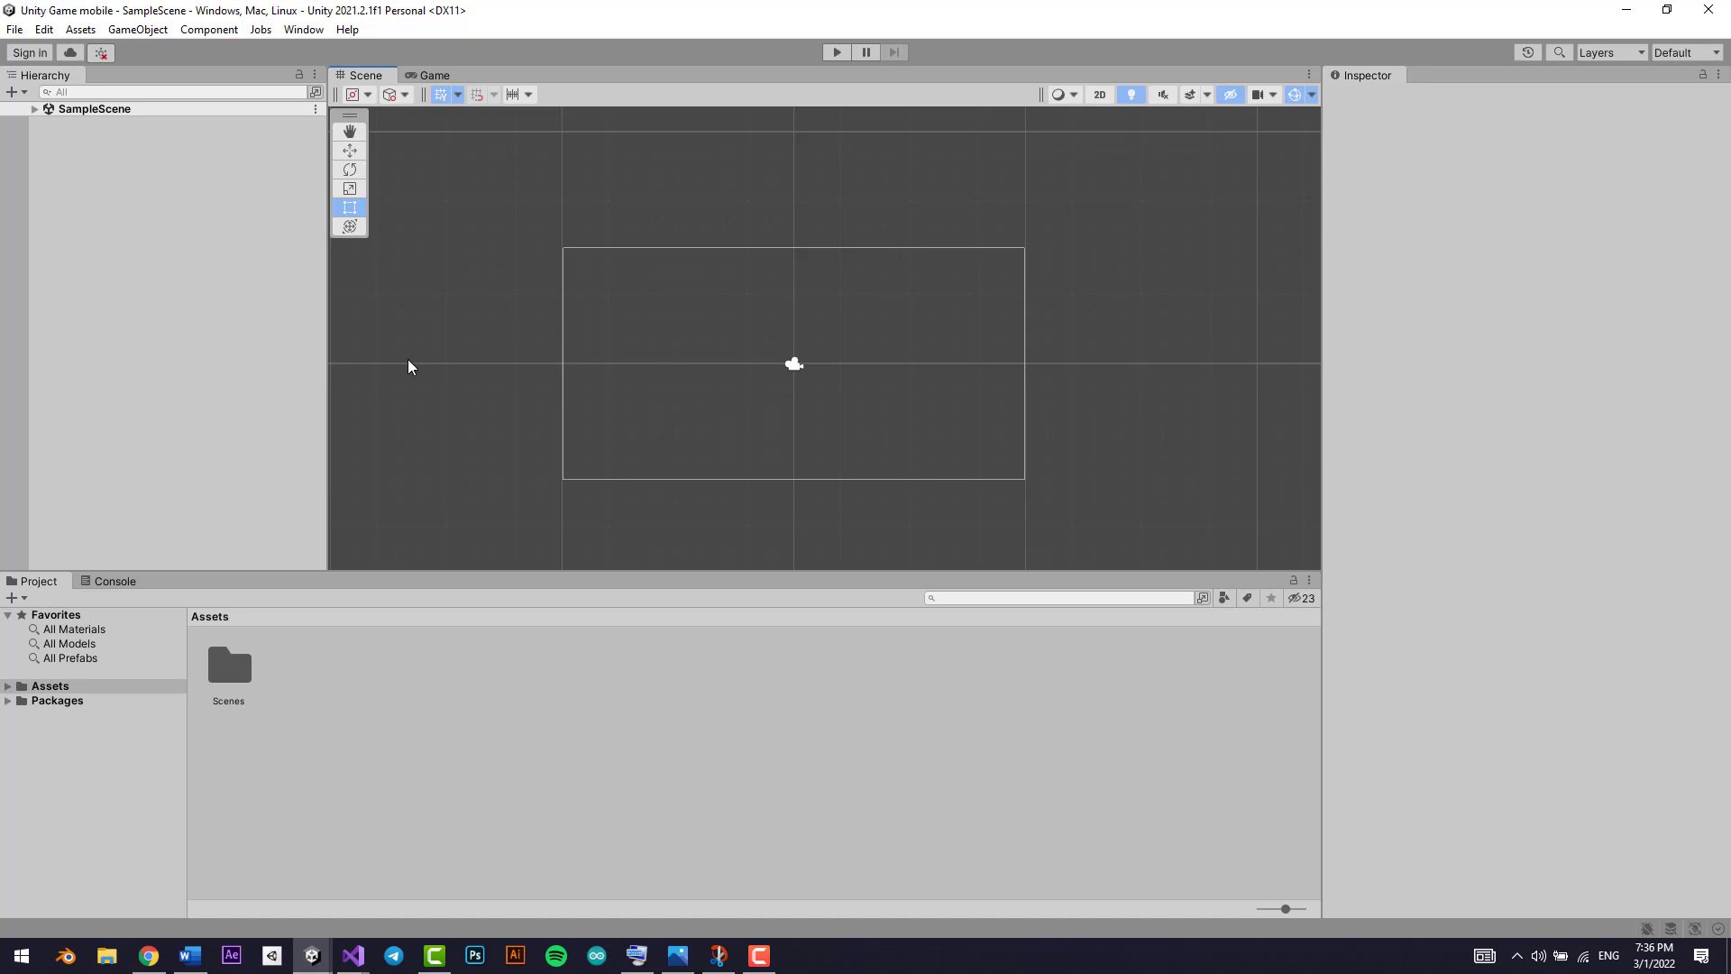
left_click(113, 581)
left_click(38, 581)
Select the Hand tool and set the Game view aspect to 16:9 Aspect
key("q")
left_click(433, 74)
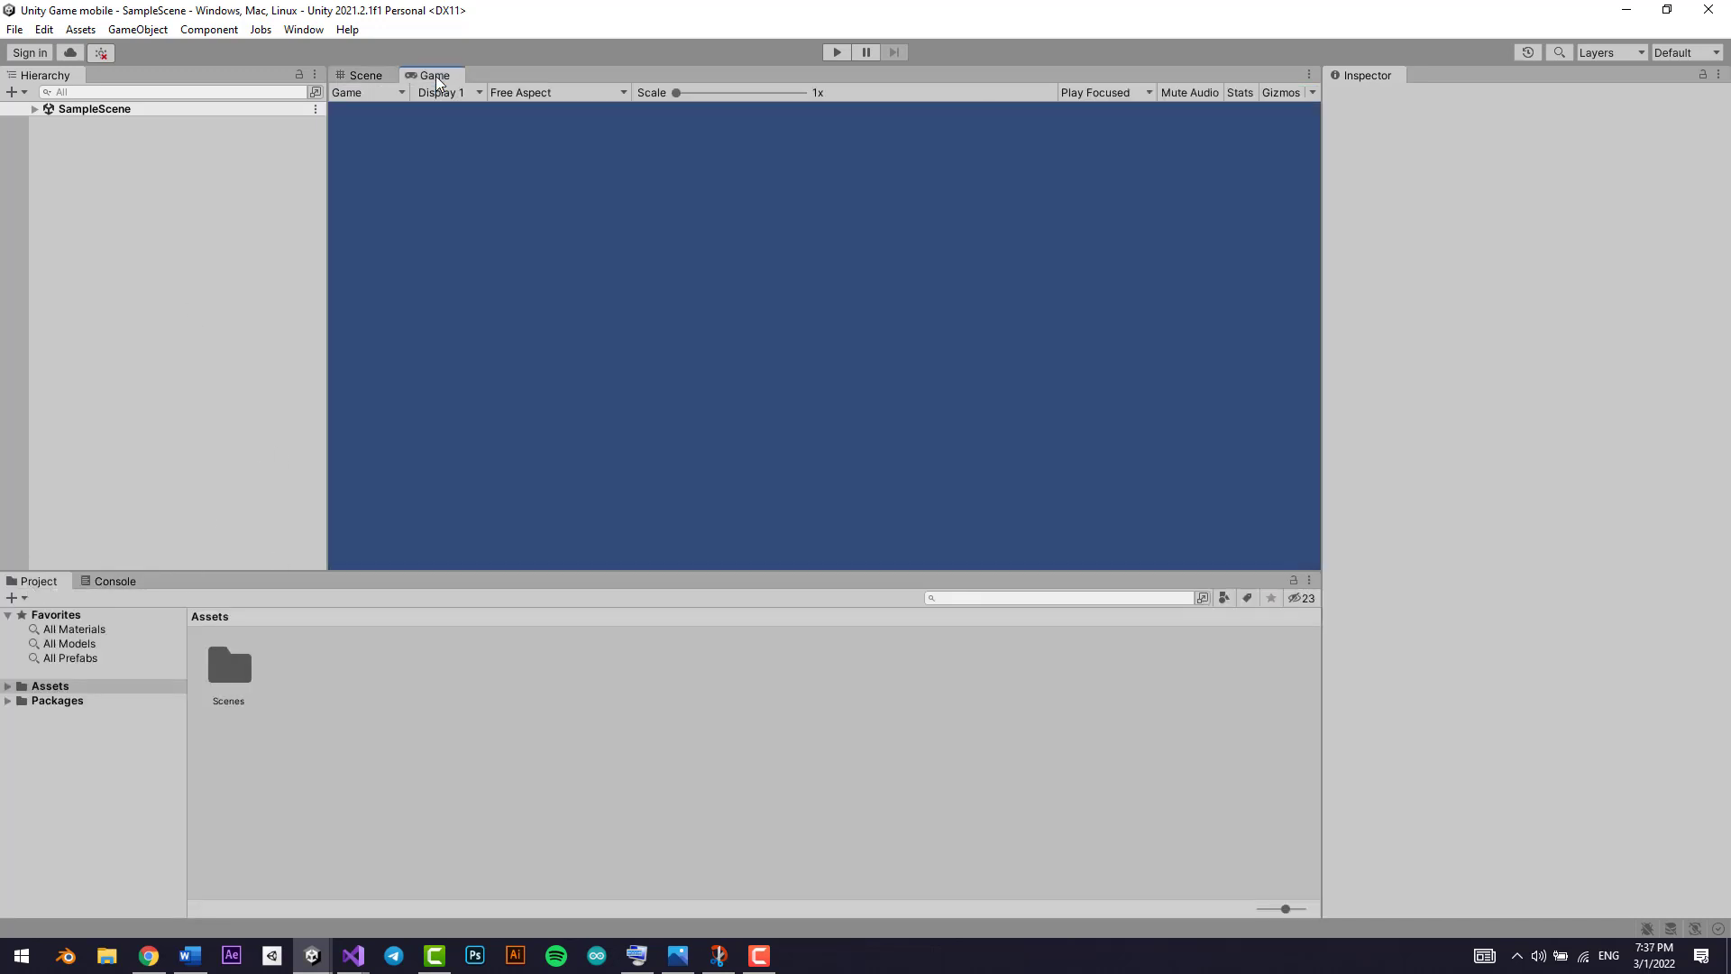
left_click(531, 92)
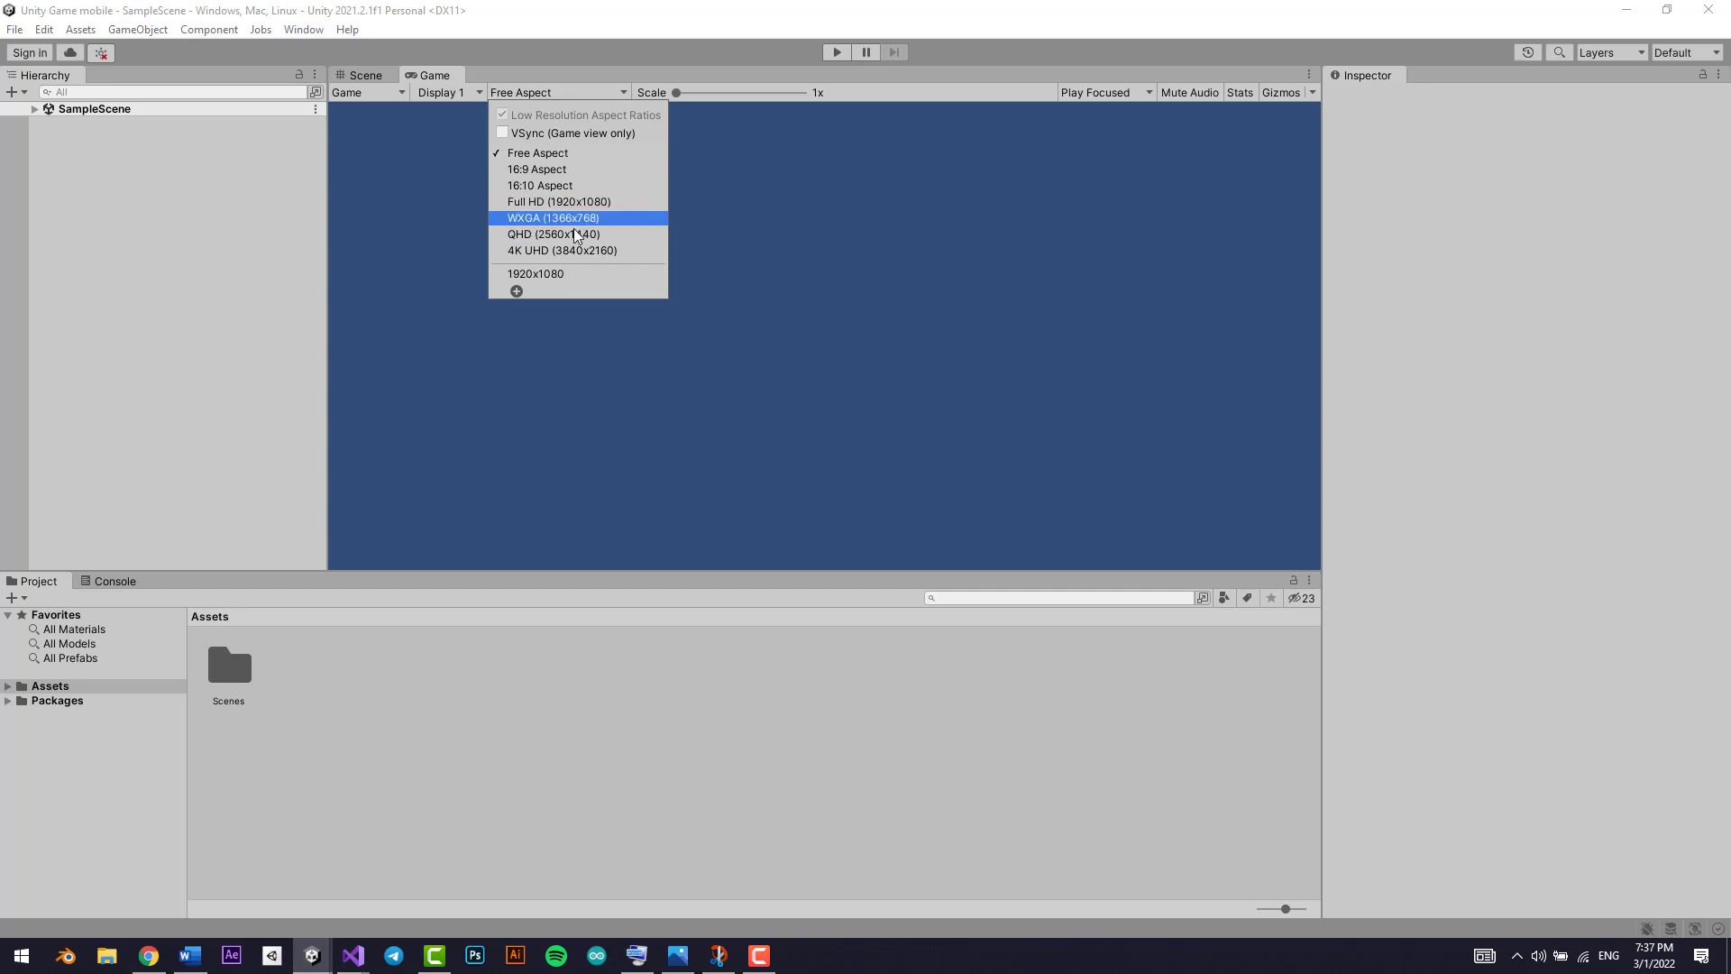
left_click(582, 170)
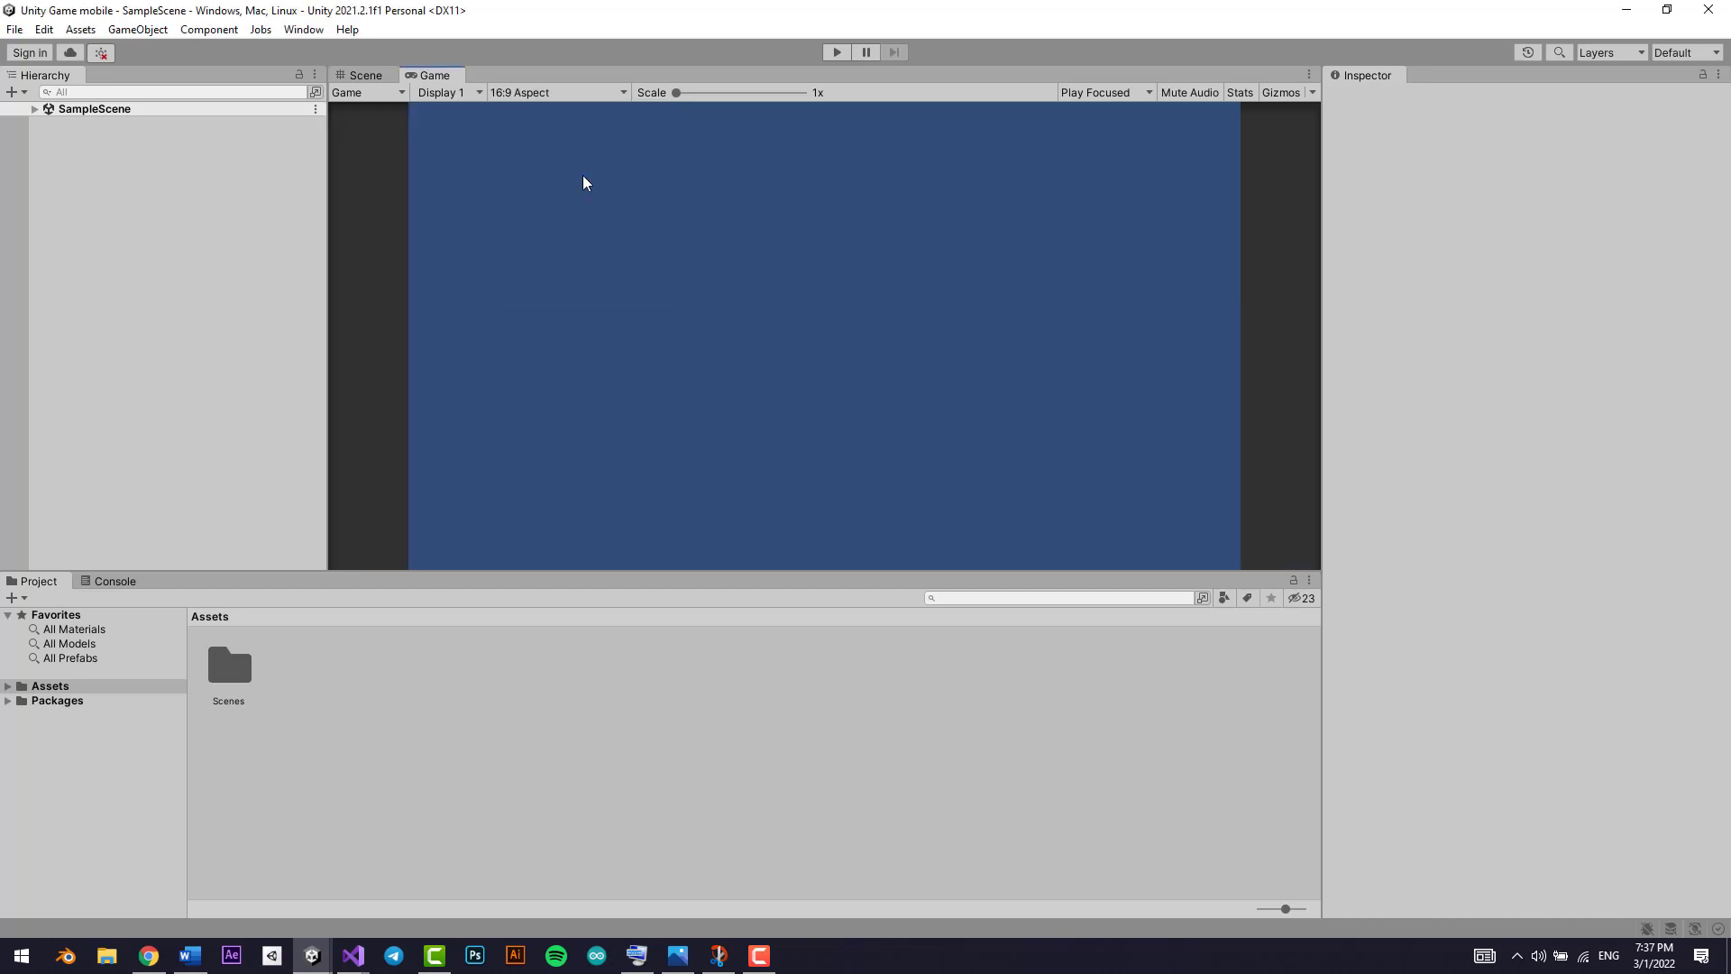
left_click(386, 75)
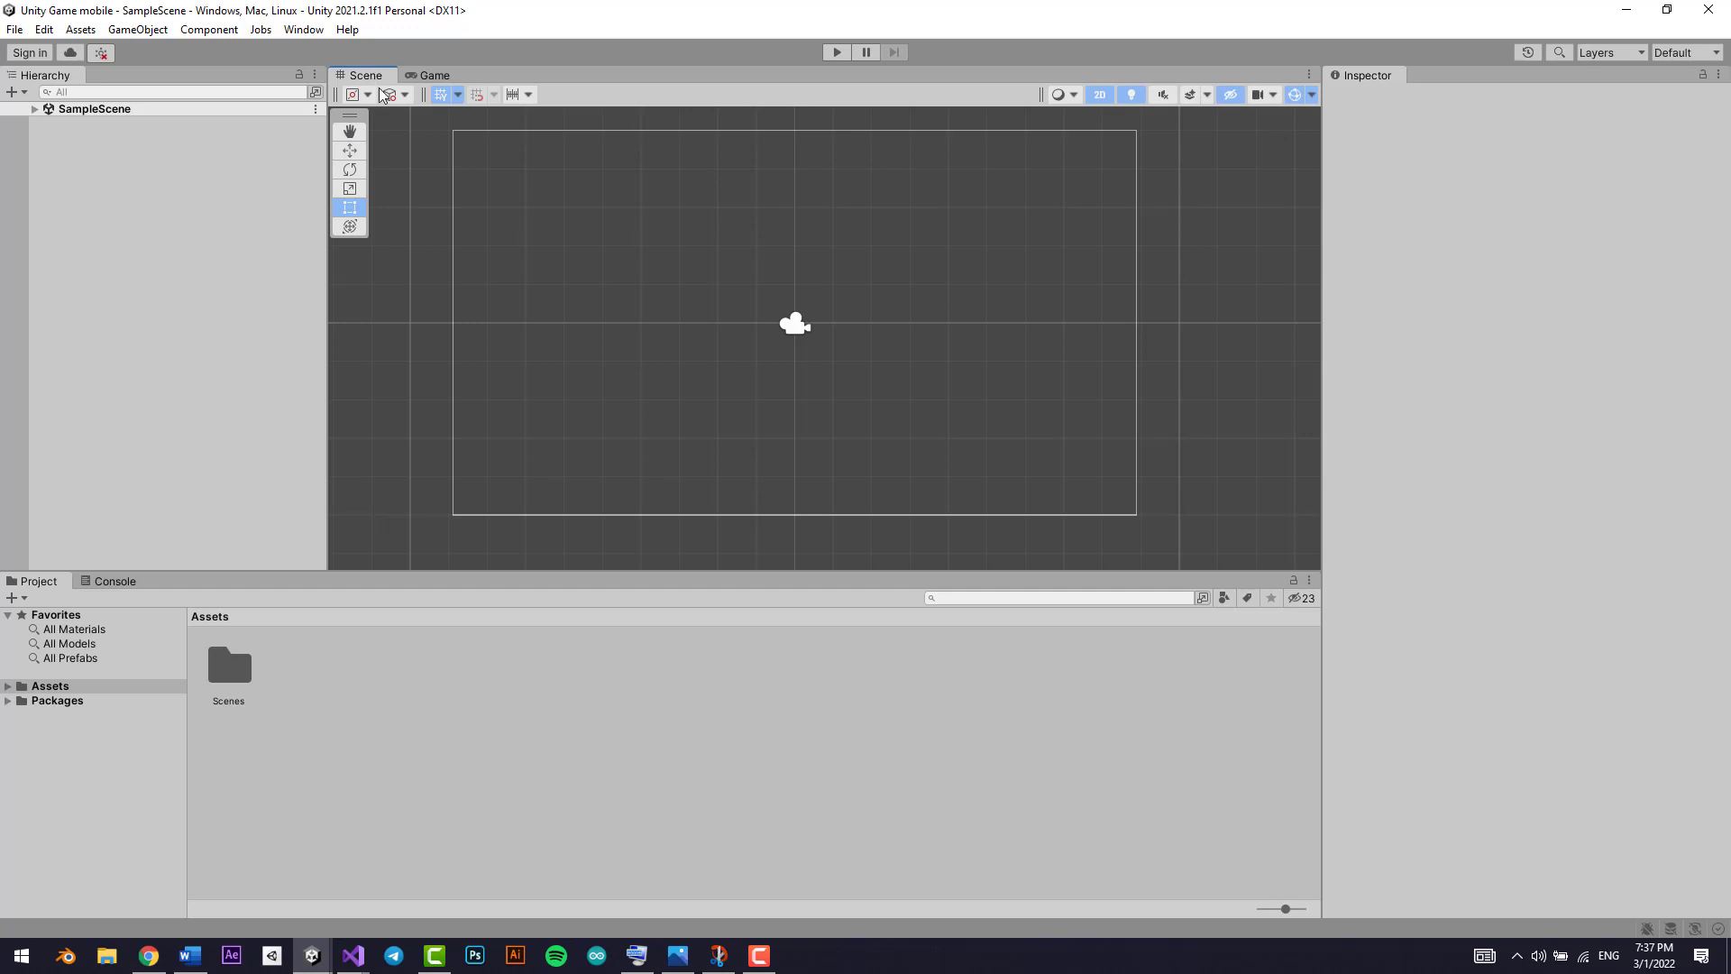
middle_click_drag(630, 267, 630, 281)
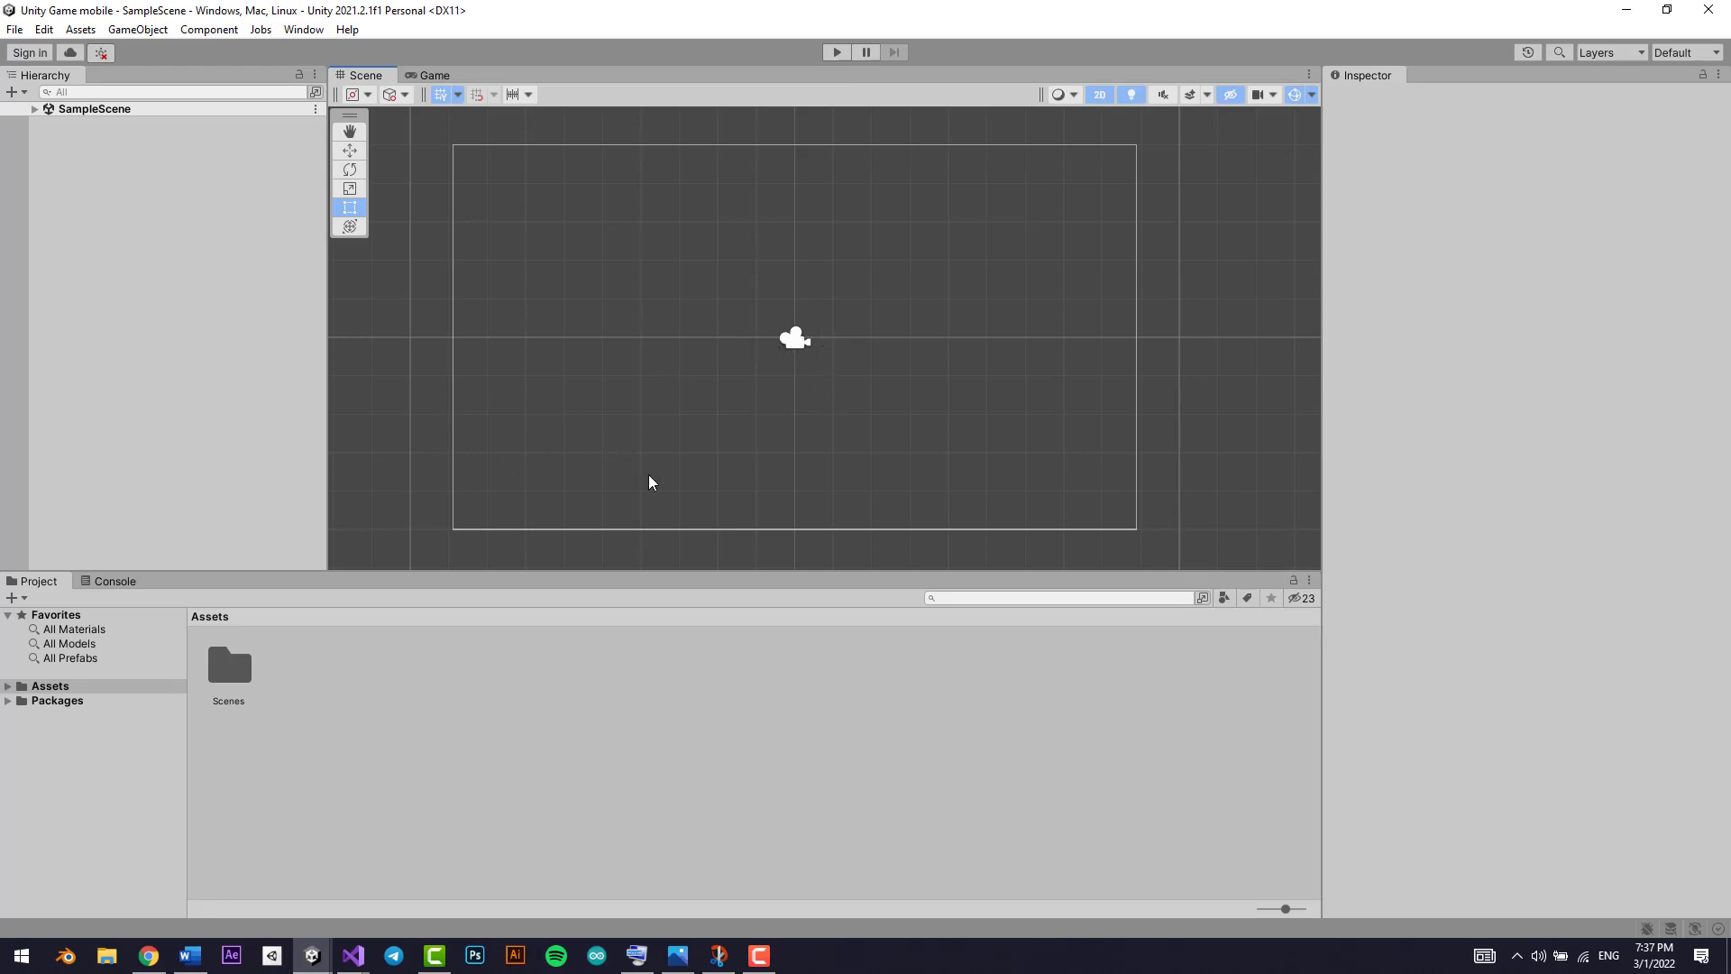
left_click(434, 75)
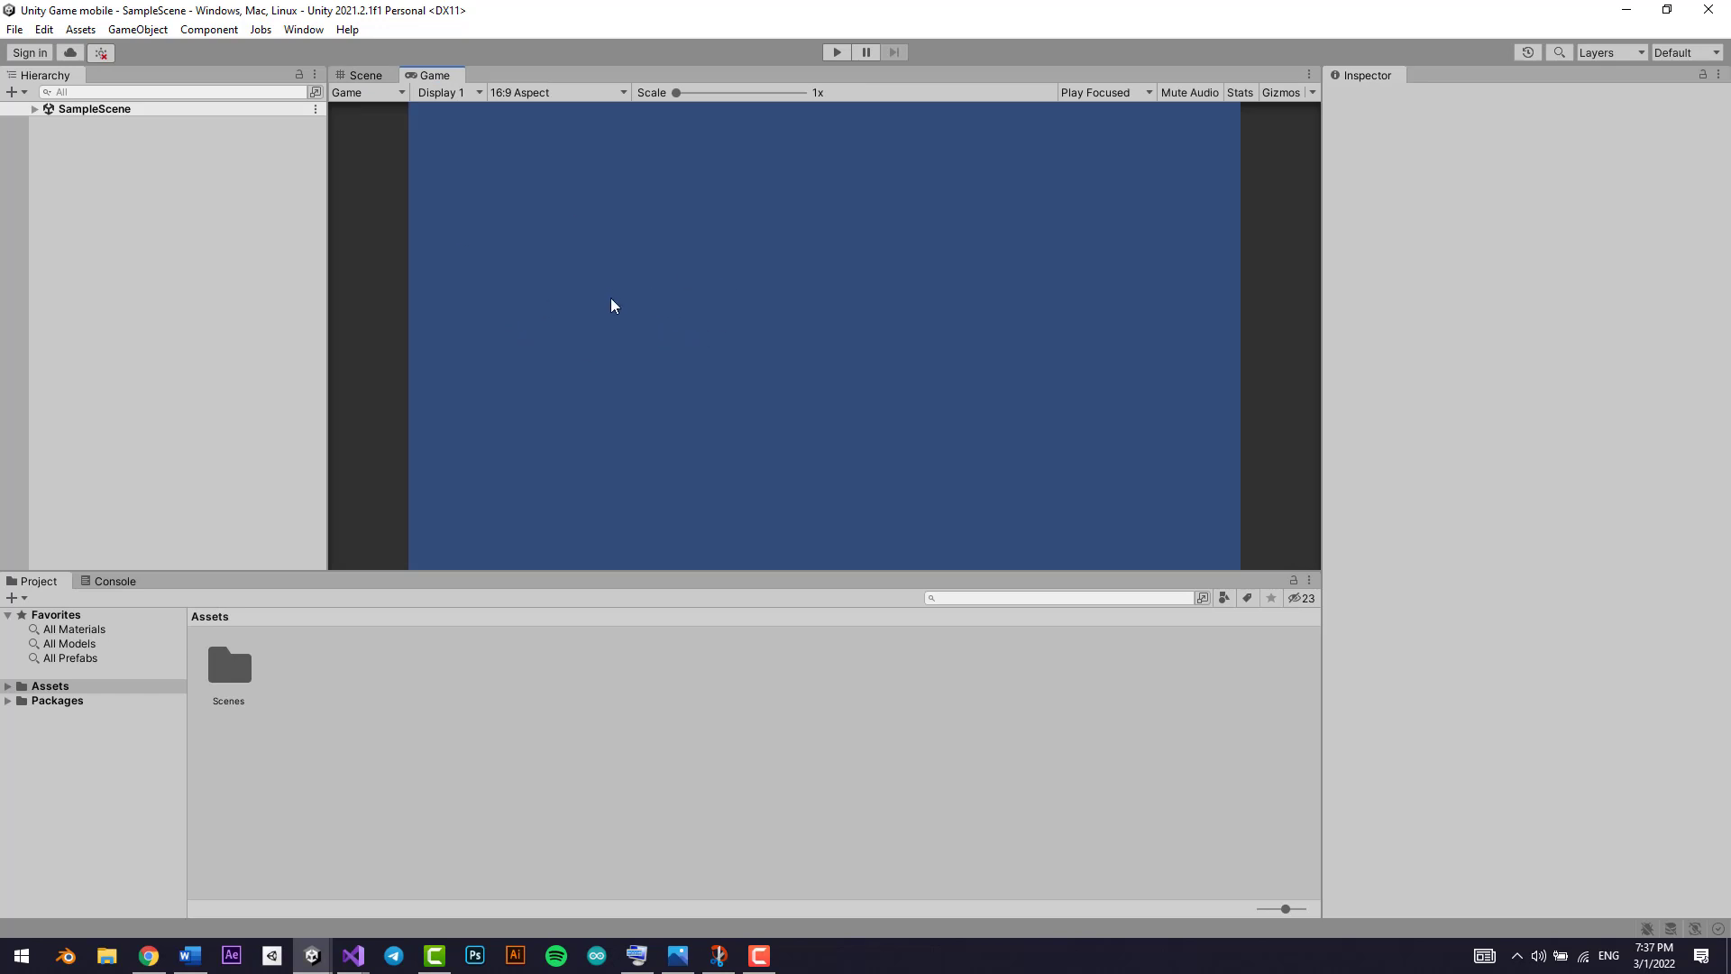
left_click(379, 77)
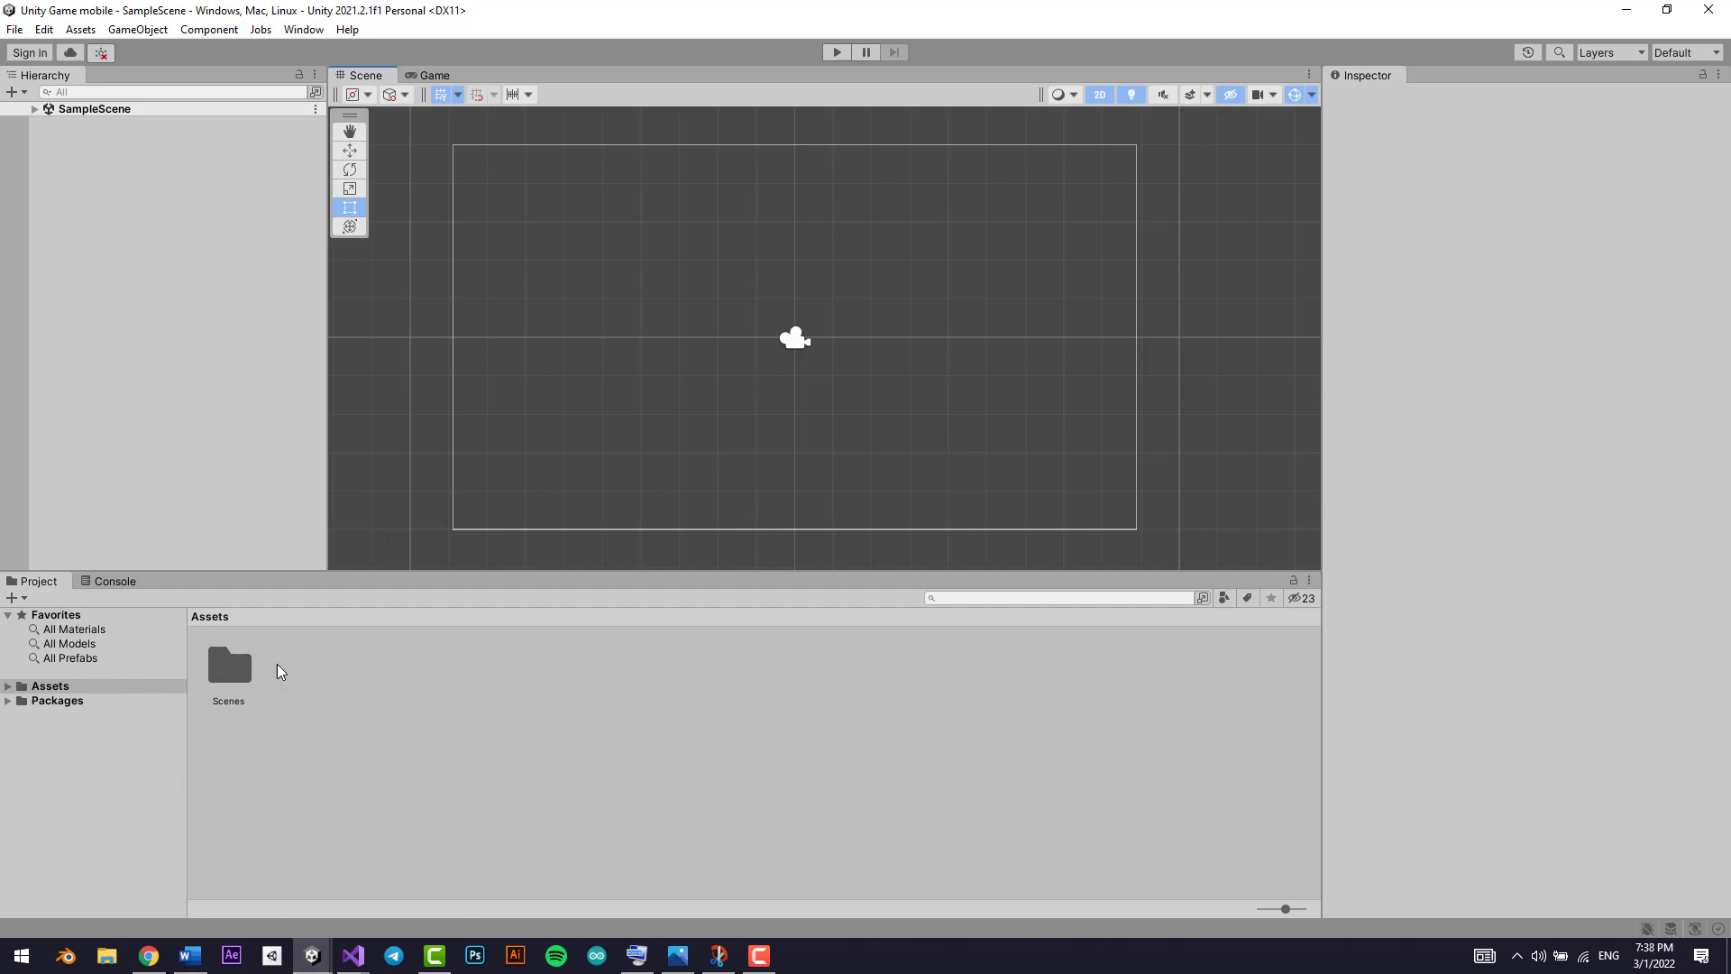
Pick an option from the Assets context menu, then show the Console with Collapse toggled
right_click(311, 699)
left_click(305, 696)
left_click(113, 581)
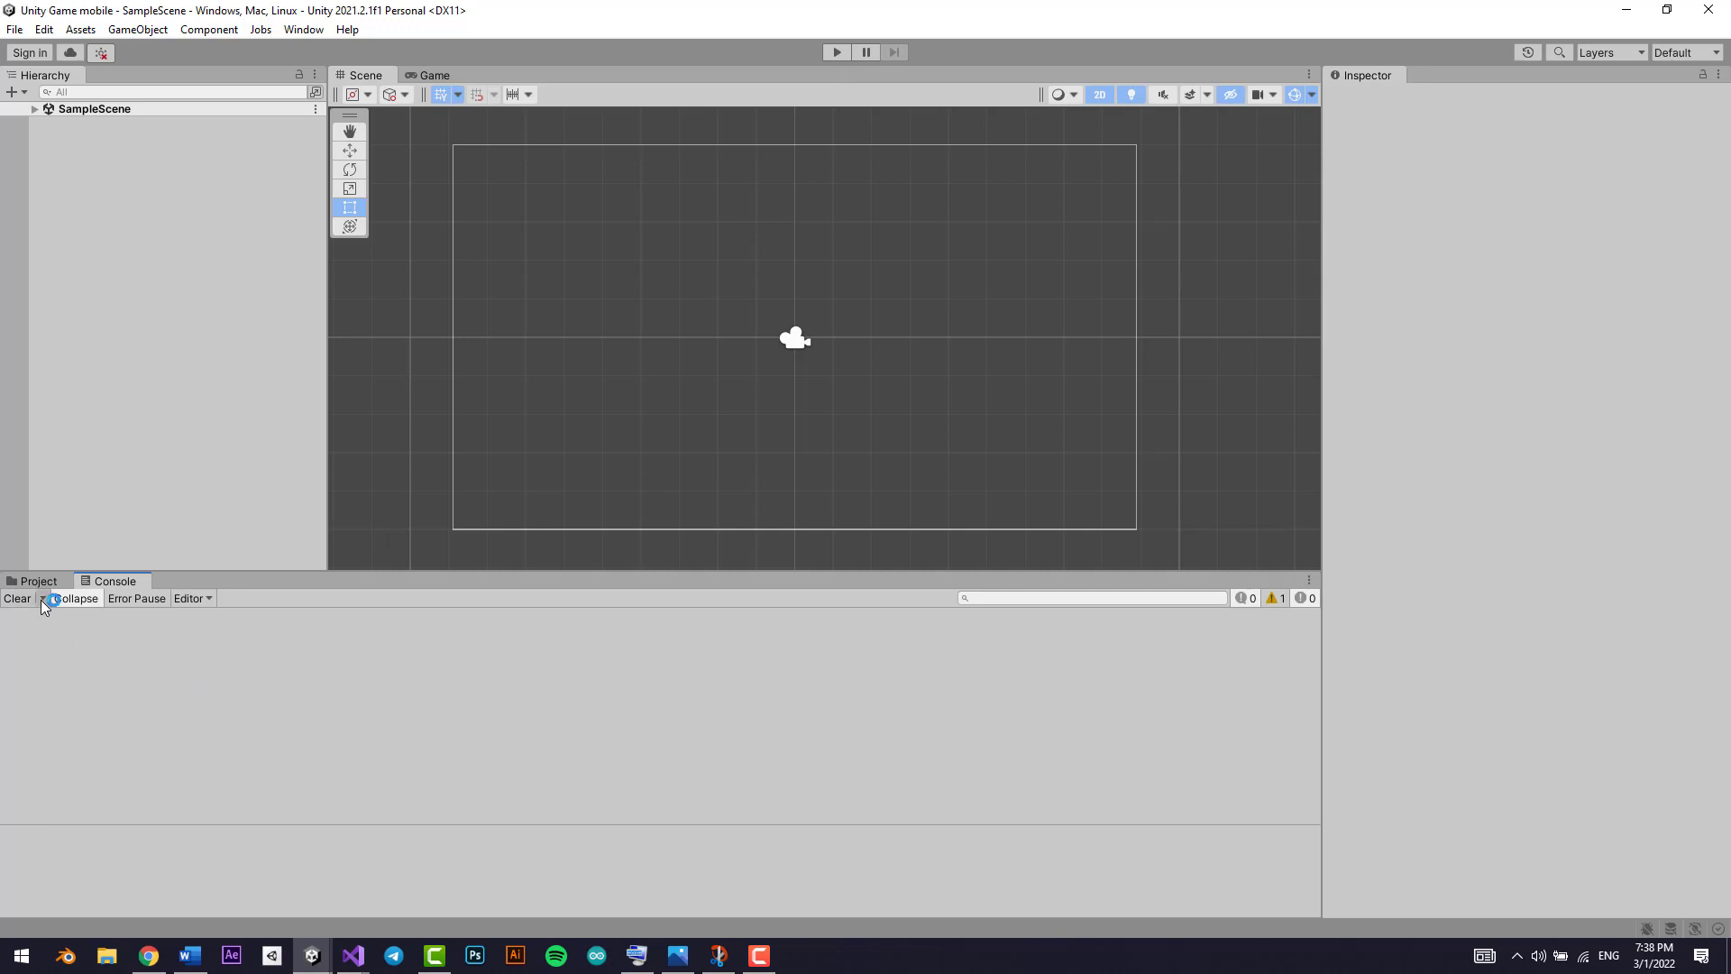
left_click(69, 600)
right_click(203, 224)
left_click(259, 432)
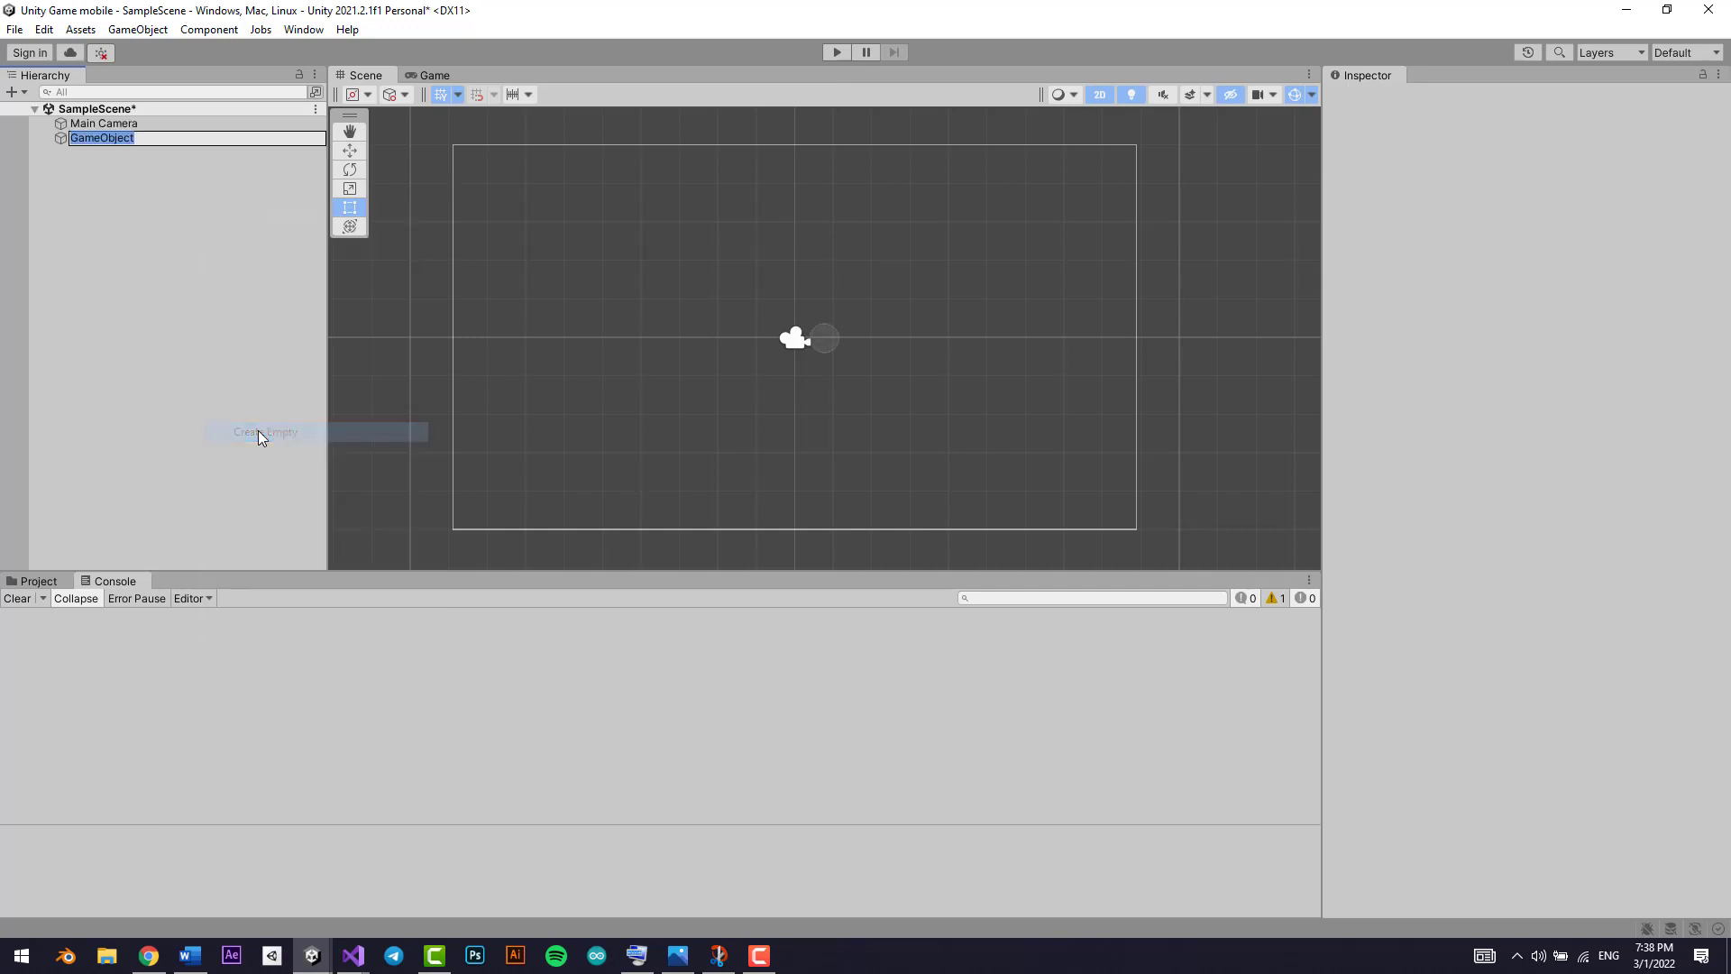
left_click(132, 177)
left_click(128, 140)
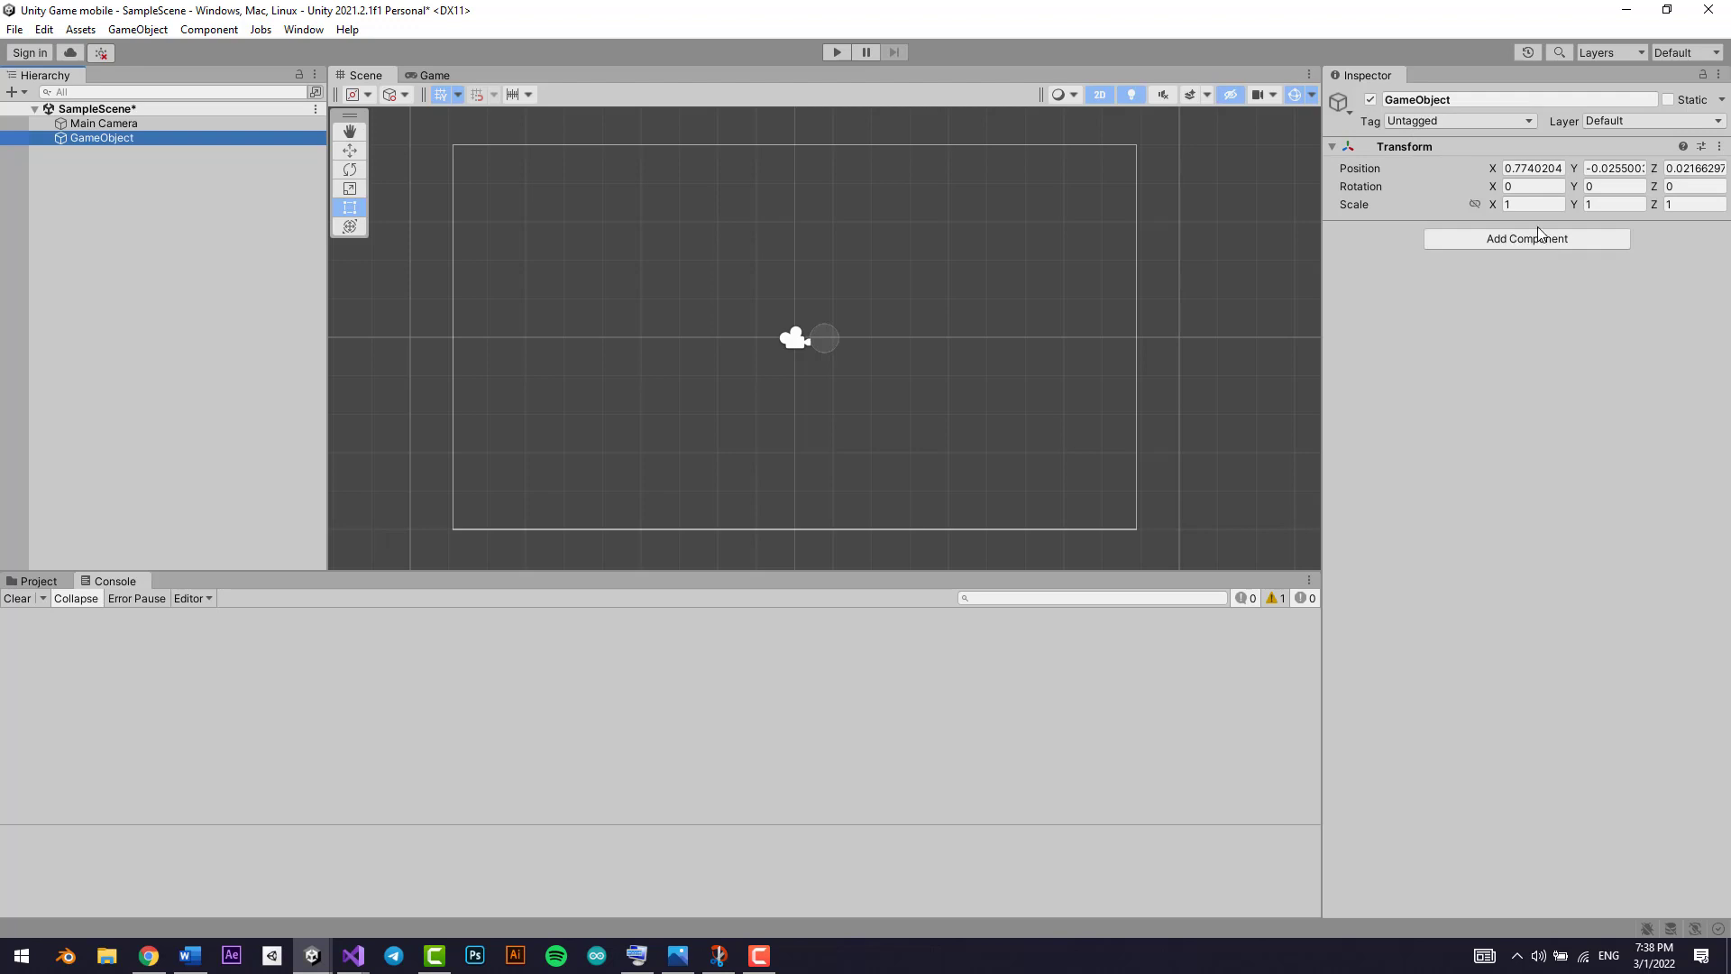
left_click(1532, 168)
type("0.32")
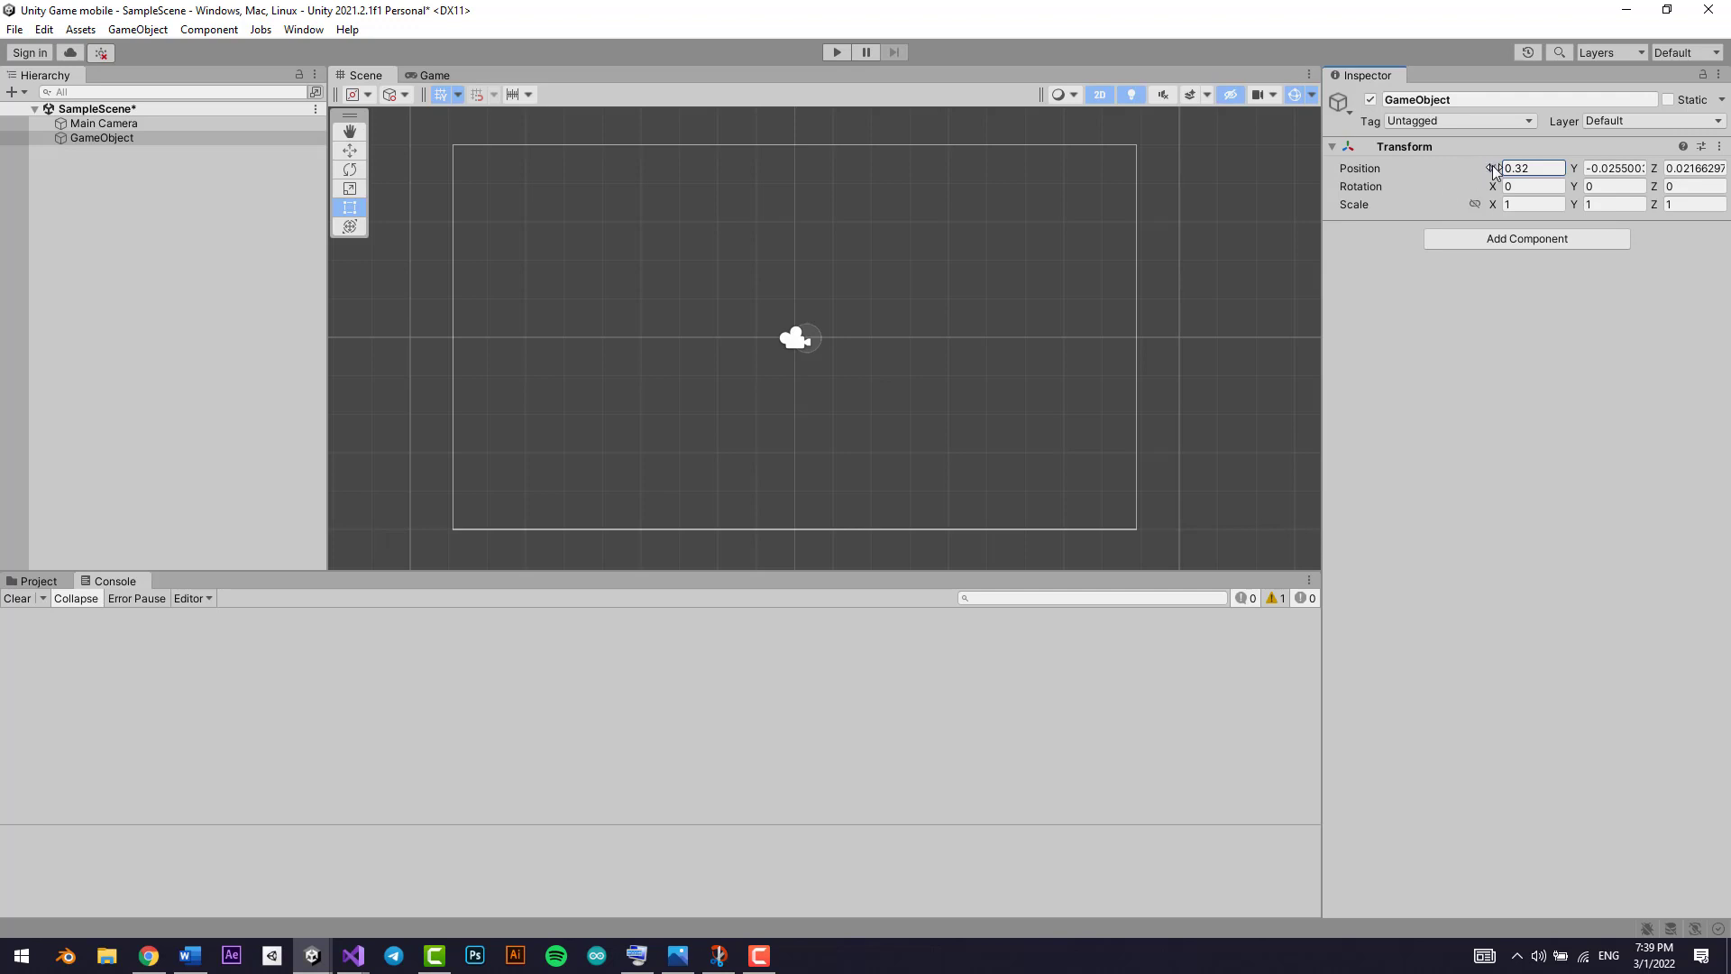
double_click(1523, 168)
type("0.11")
left_click(1504, 204)
type("1.22")
left_click(1400, 145)
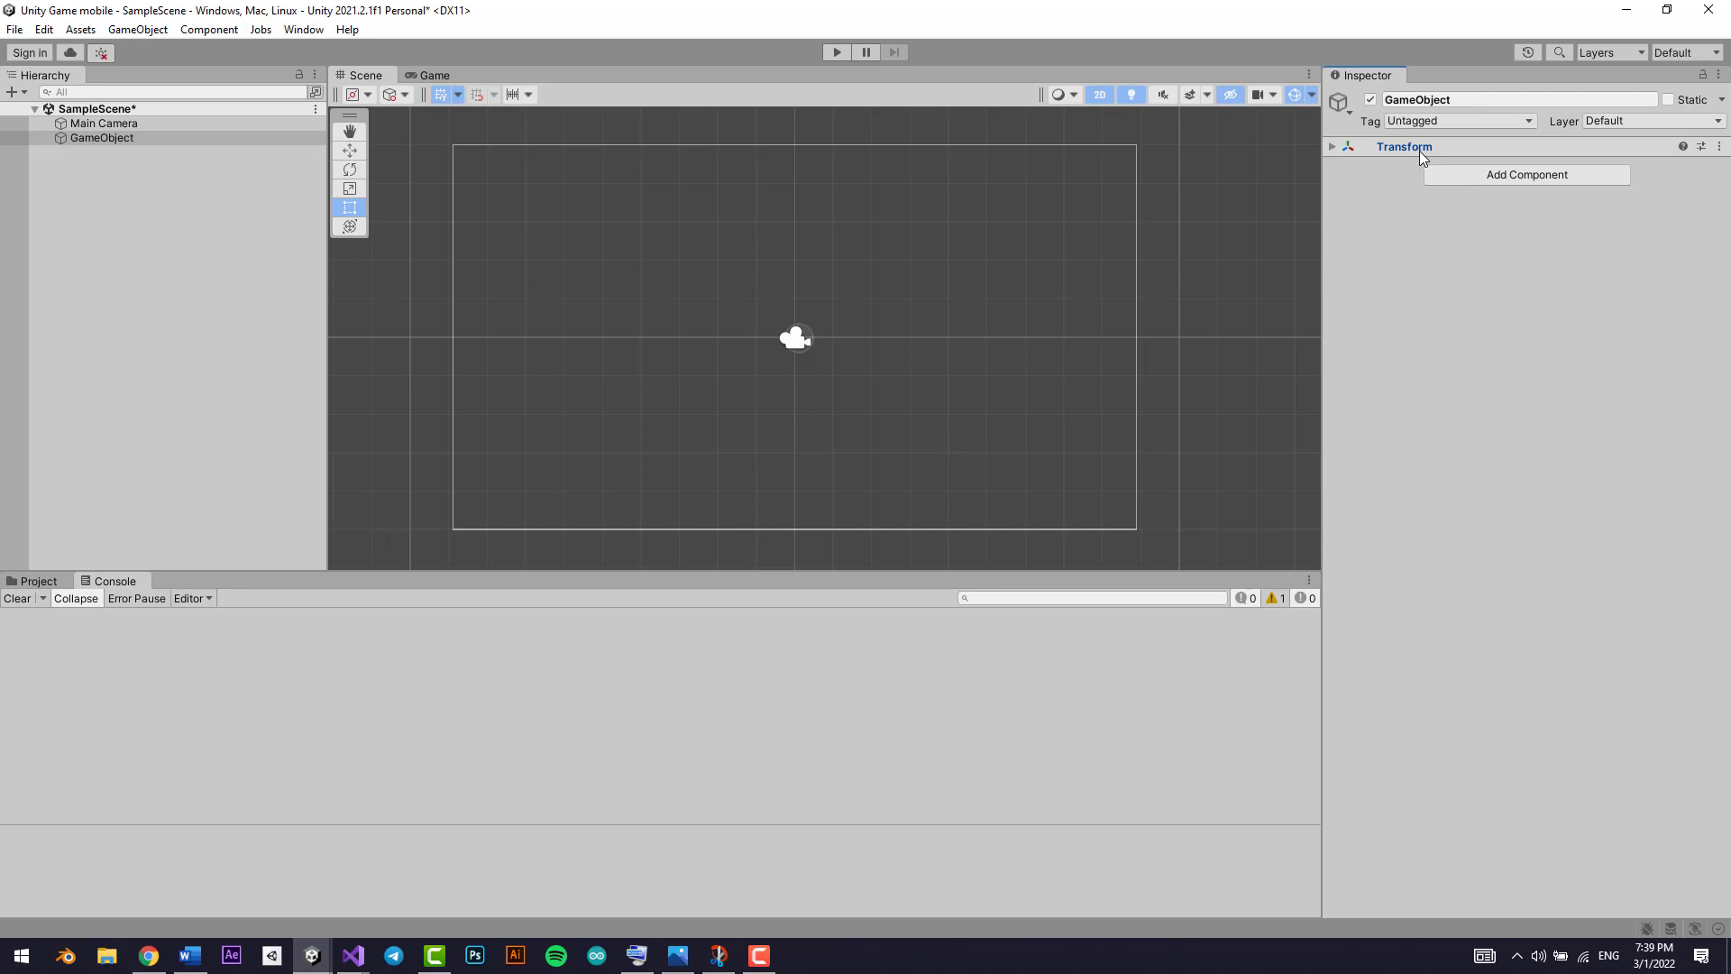
left_click(1498, 178)
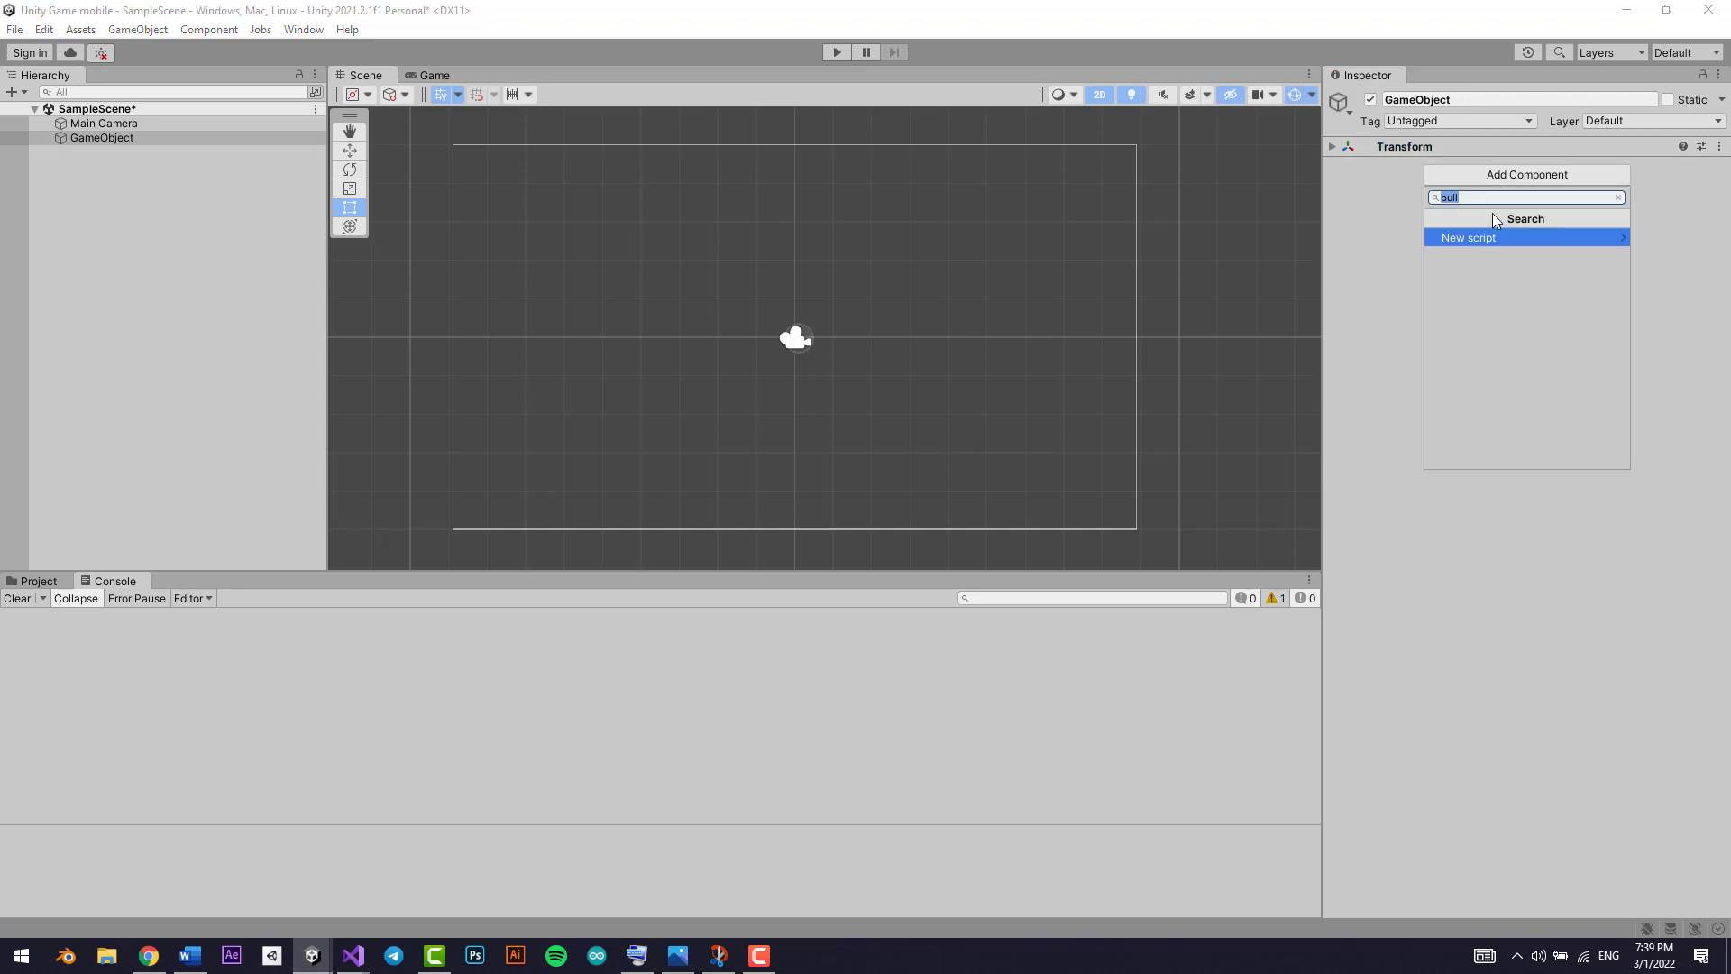
key("BackSpace")
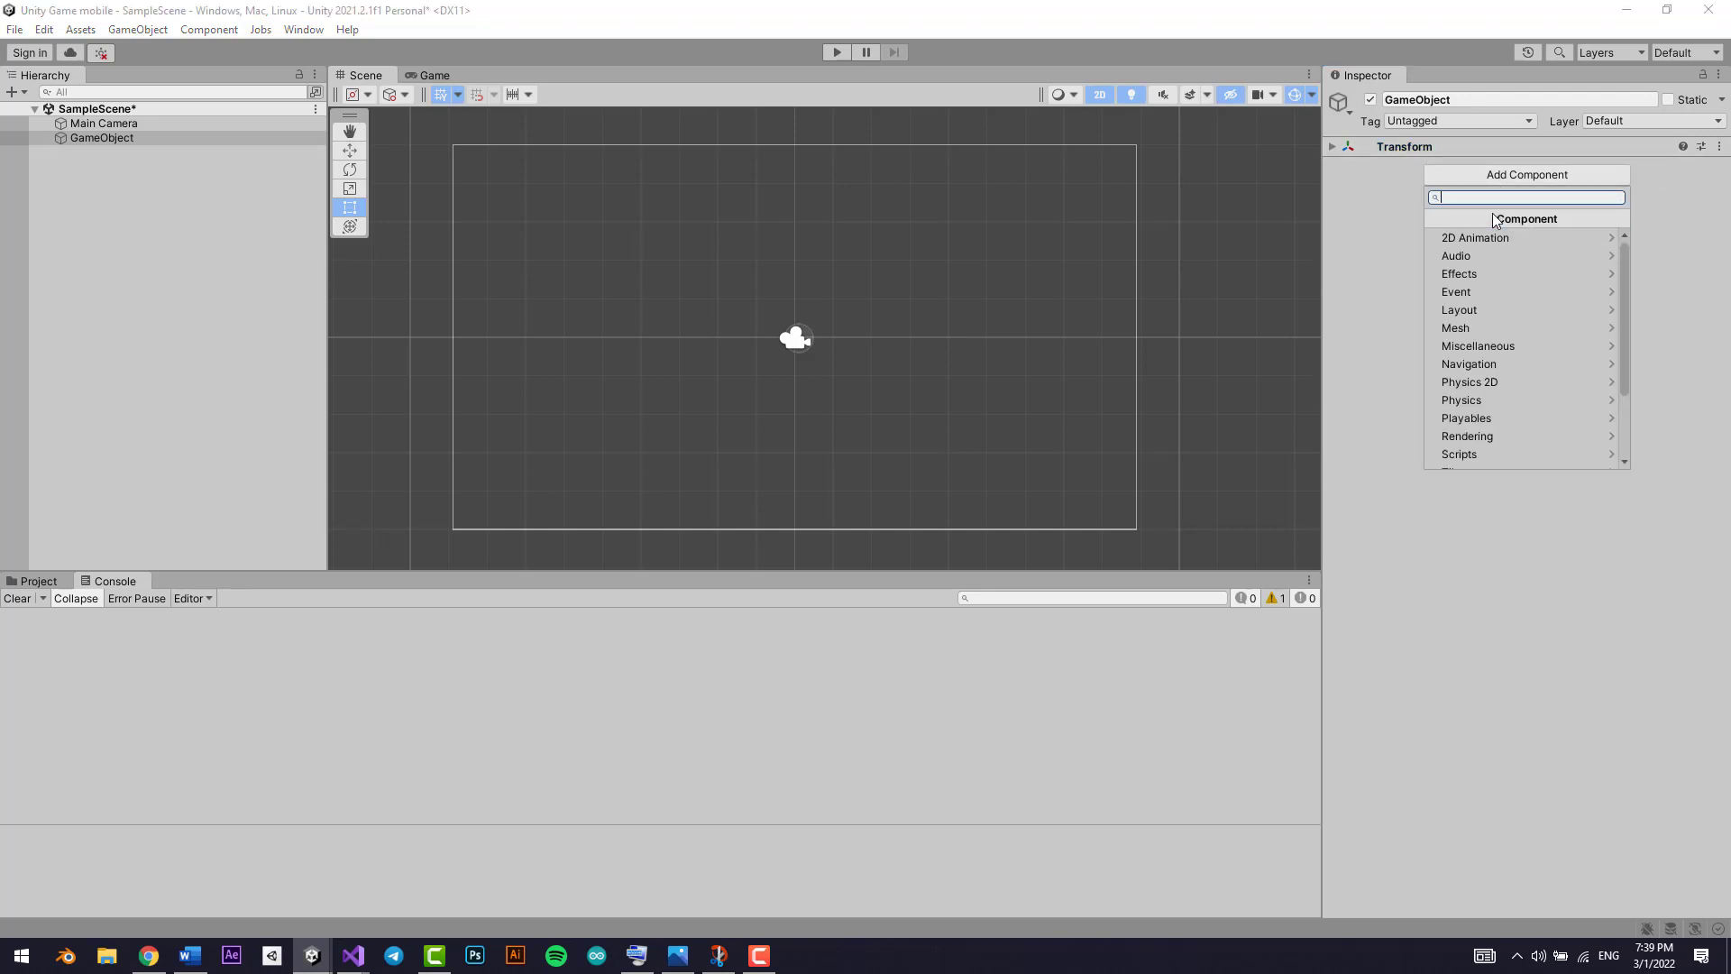
left_click(1360, 272)
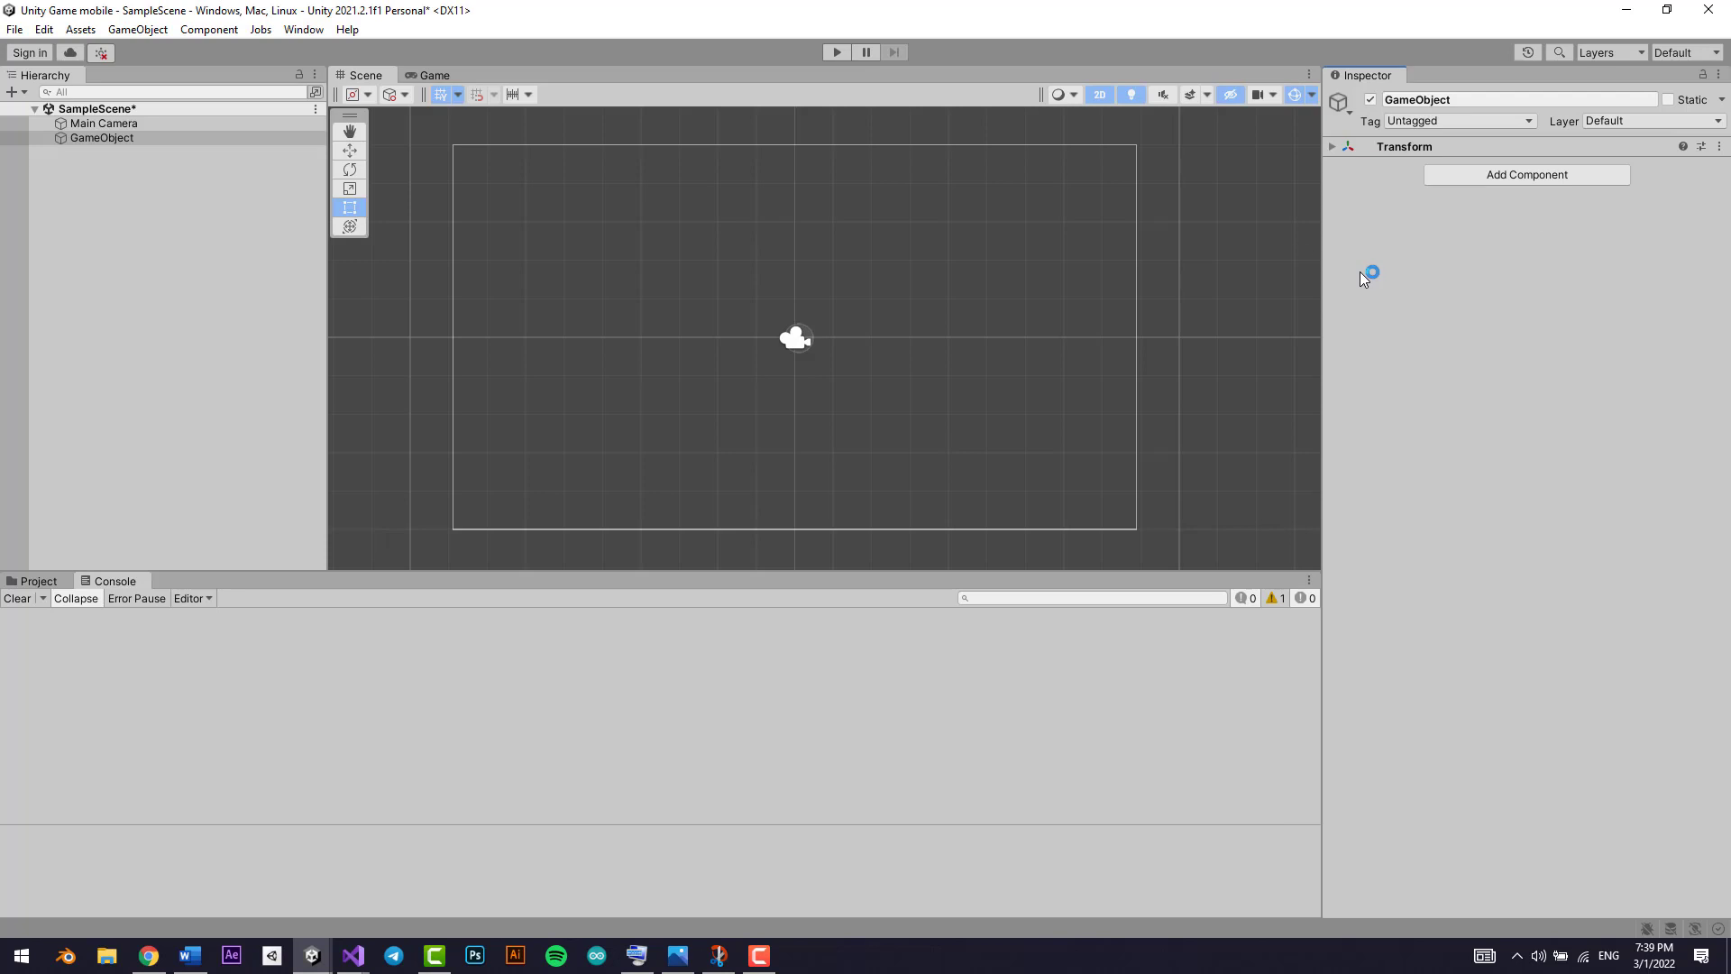
left_click(1497, 173)
left_click(1413, 191)
left_click(1639, 118)
left_click(1510, 252)
left_click(1456, 100)
left_click(1051, 263)
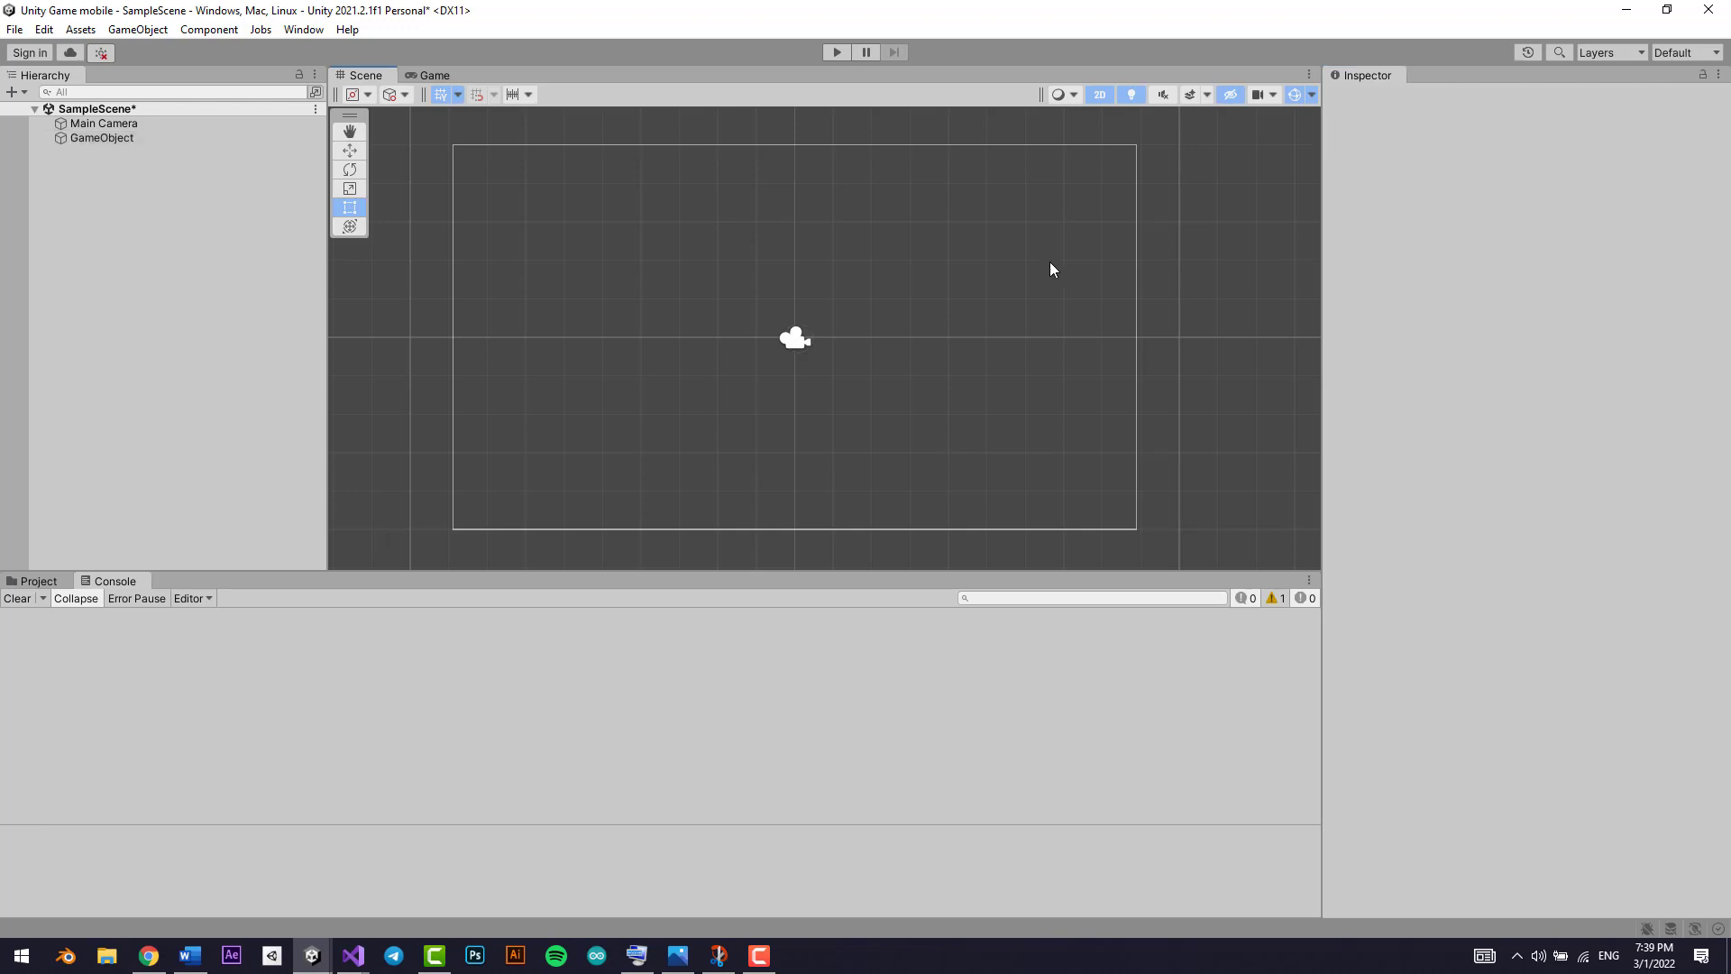
left_click(98, 138)
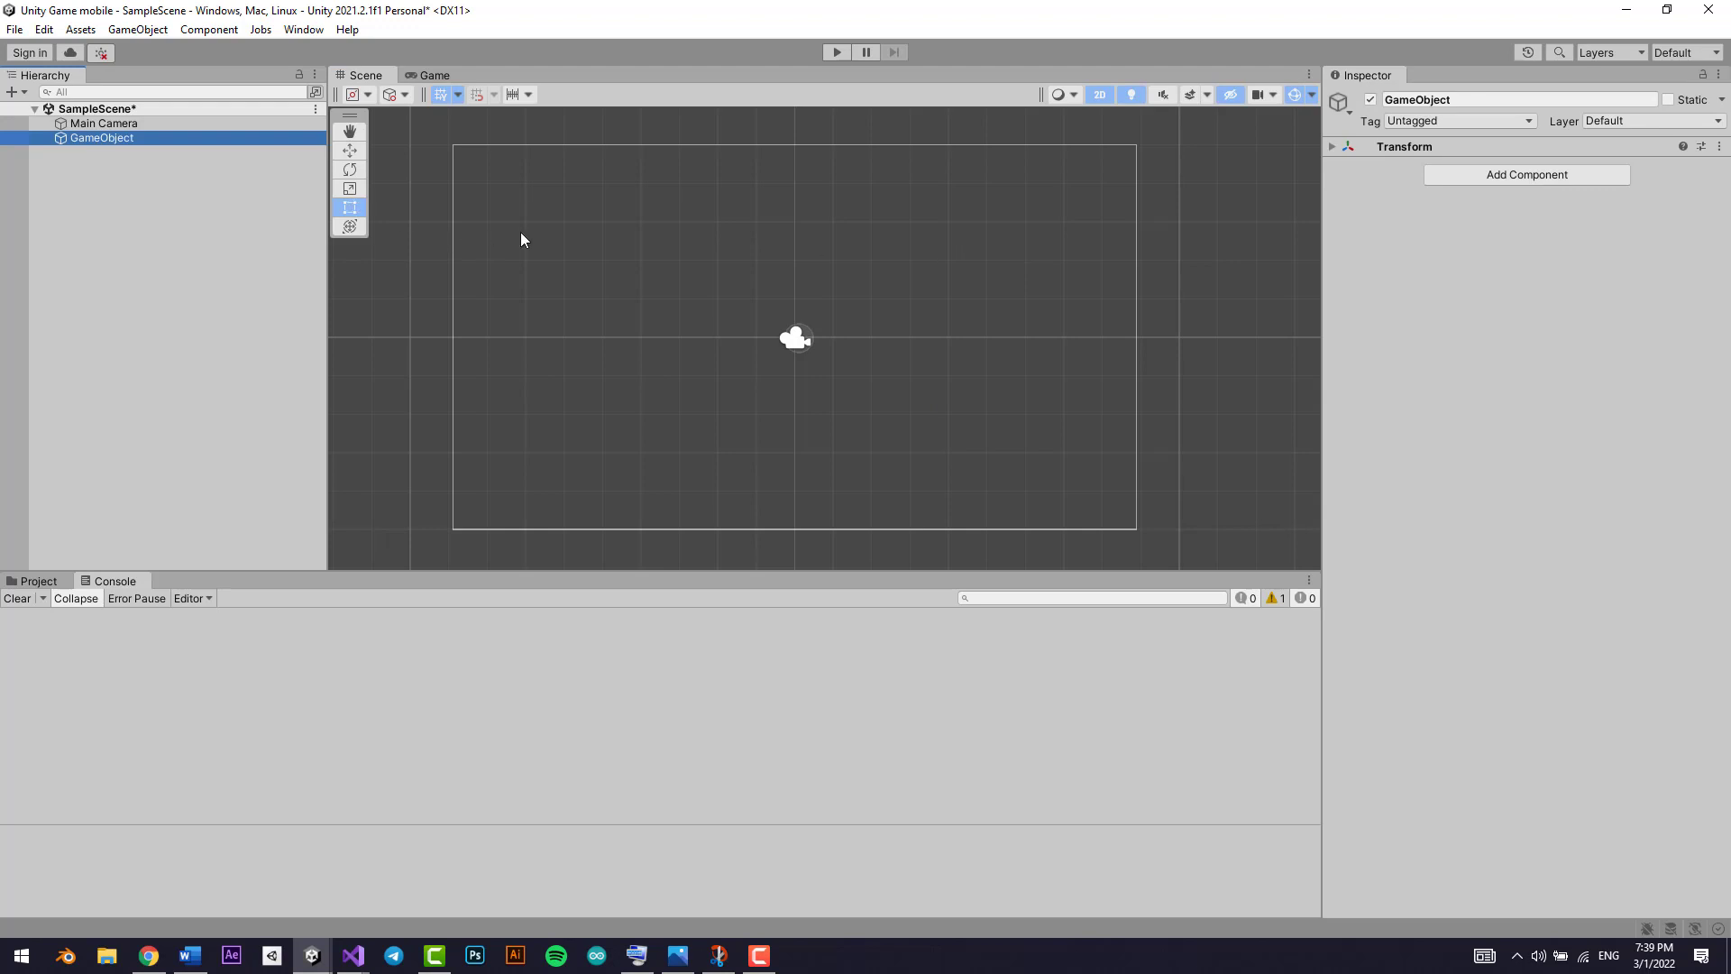
Select Main Camera and change its Size to 10, then back to 5
left_click(155, 126)
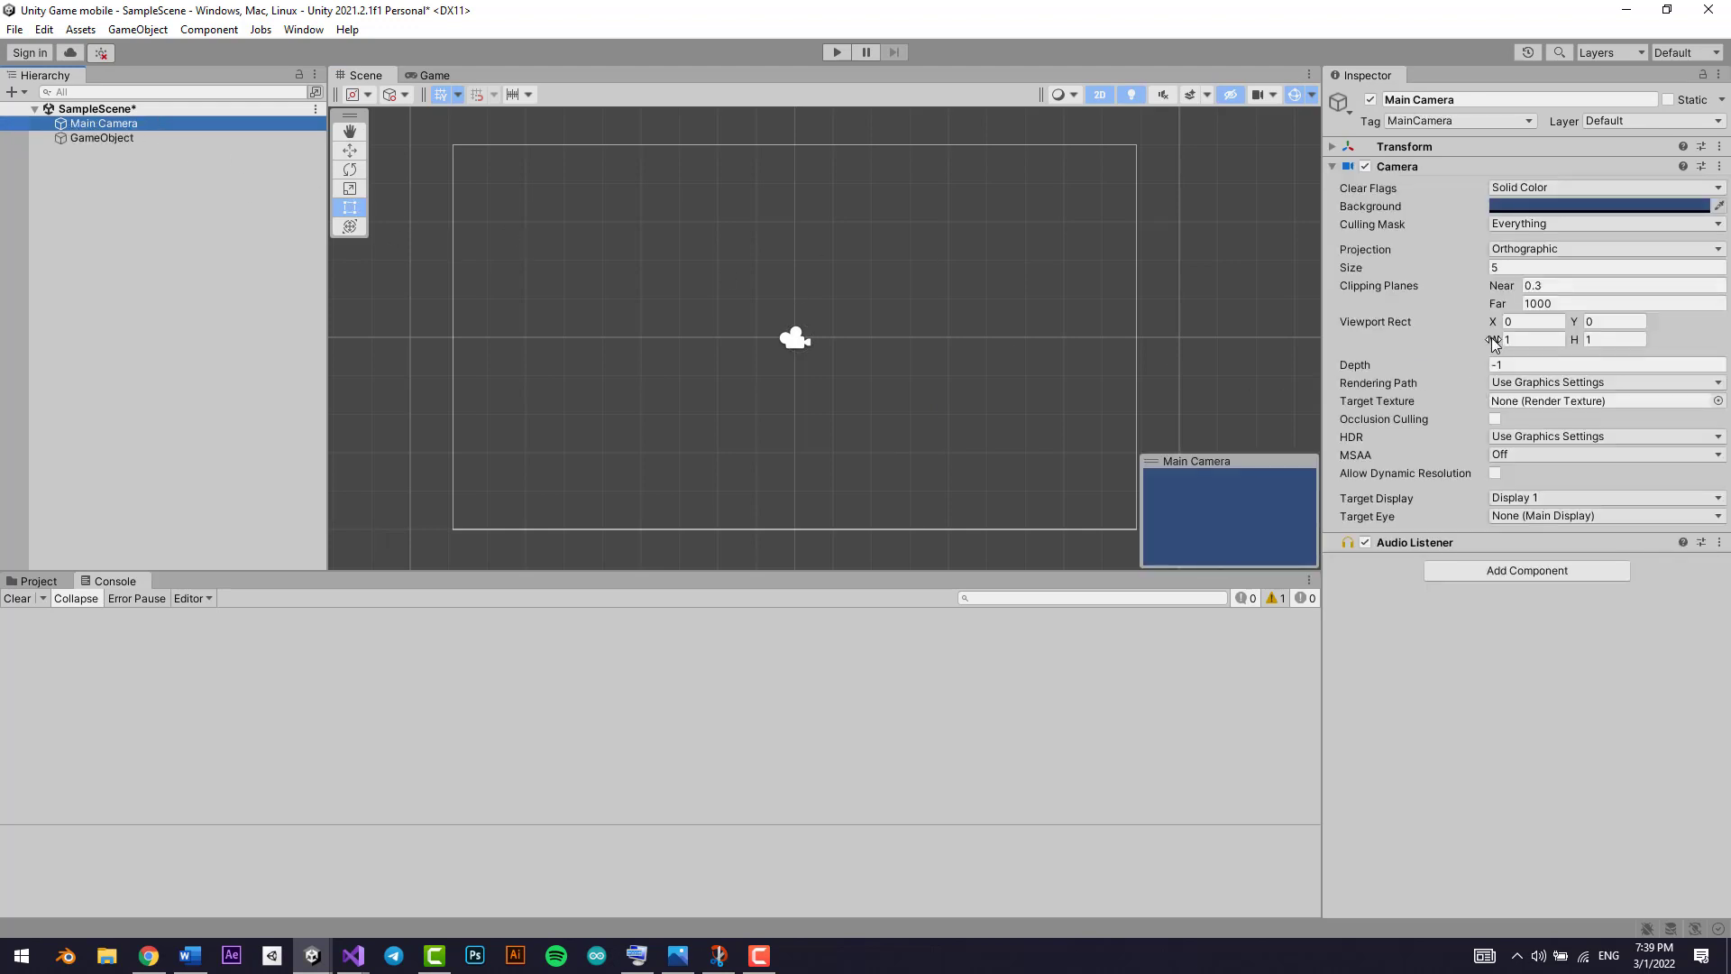
left_click(1493, 267)
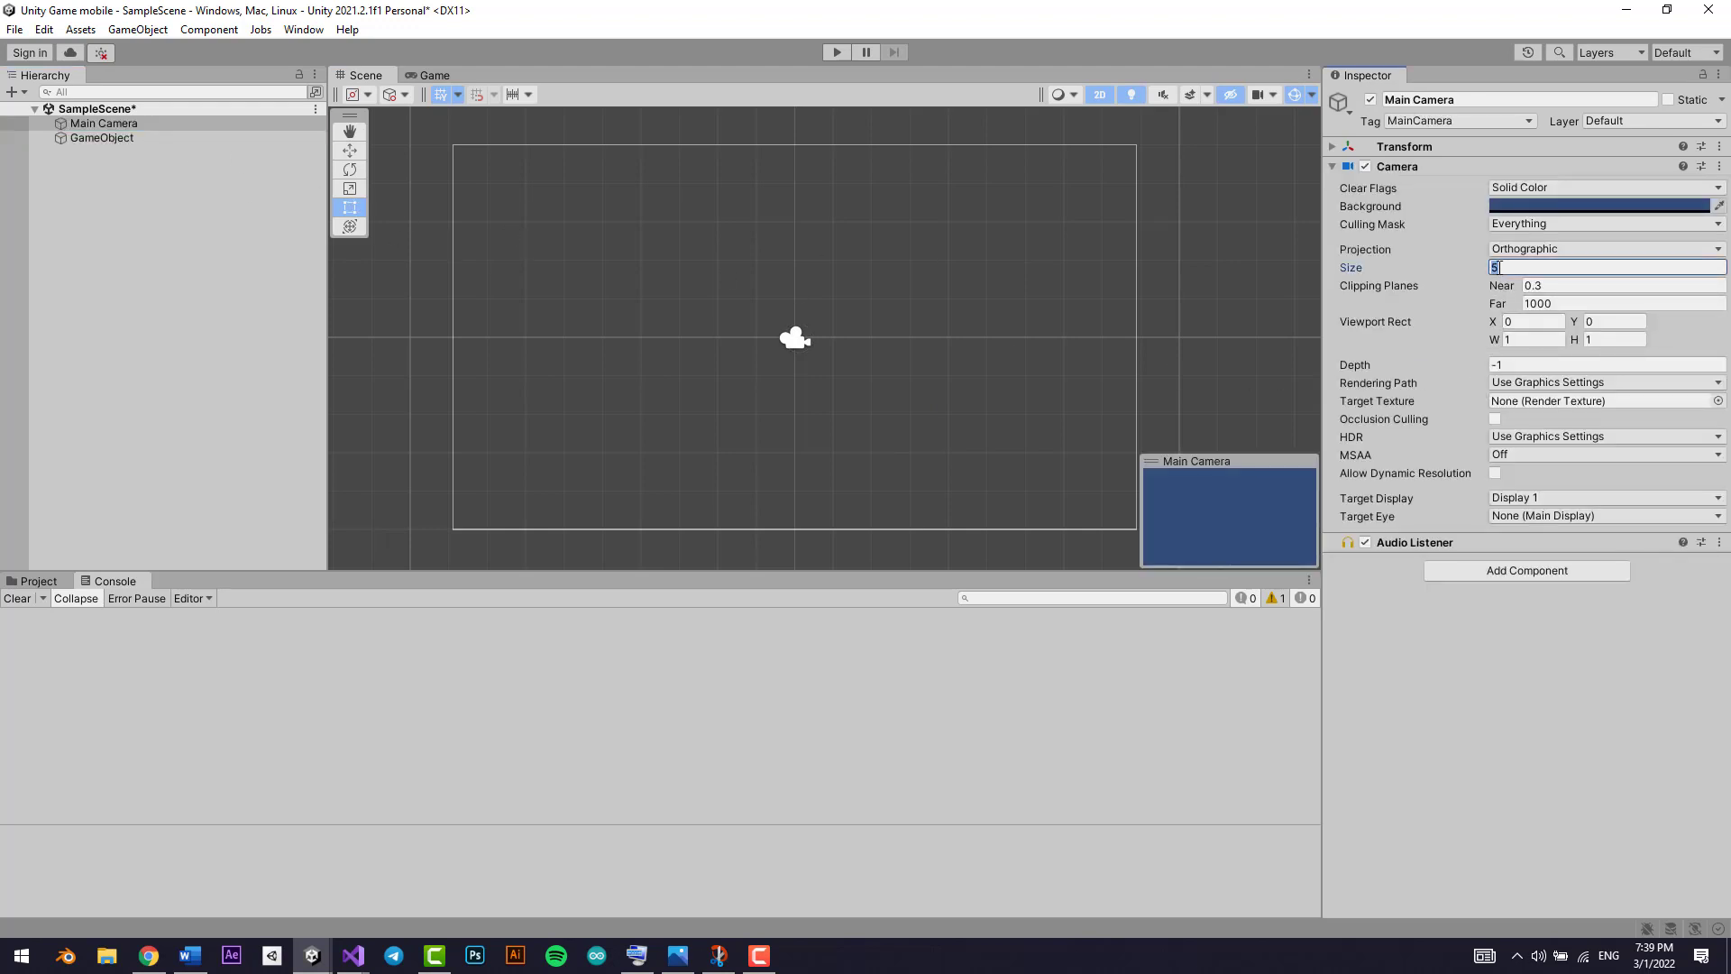
left_click(1530, 207)
left_click(1500, 268)
type("1")
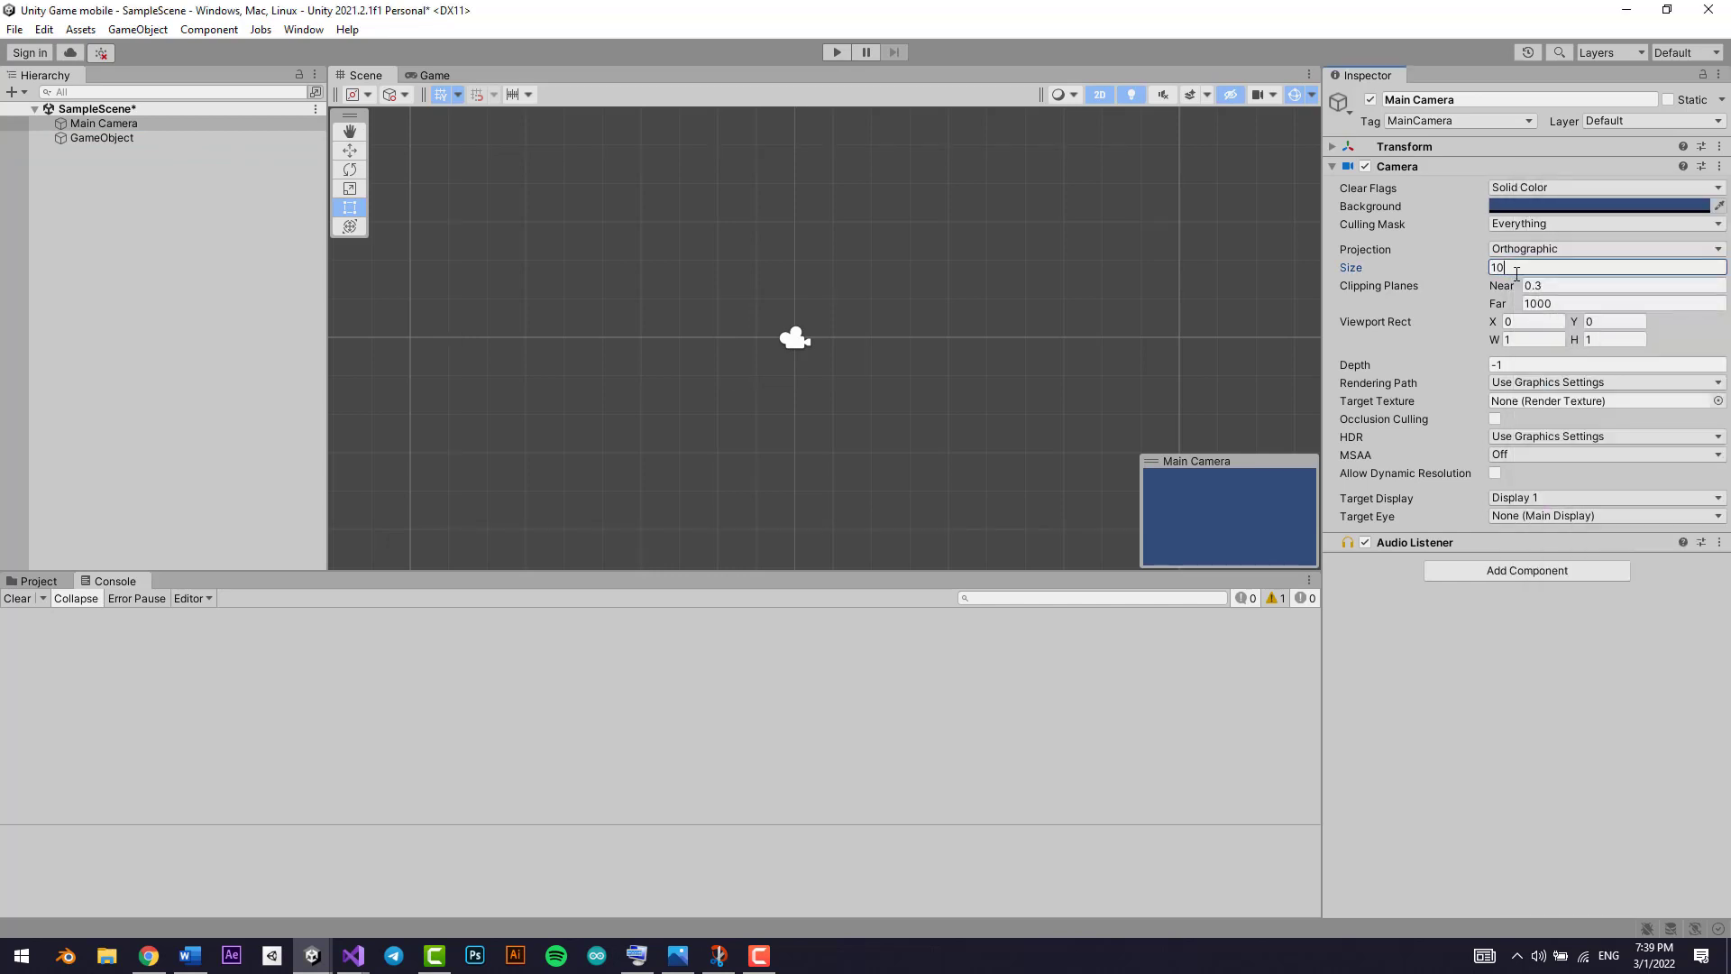
type("0")
key("BackSpace")
key("BackSpace")
type("5")
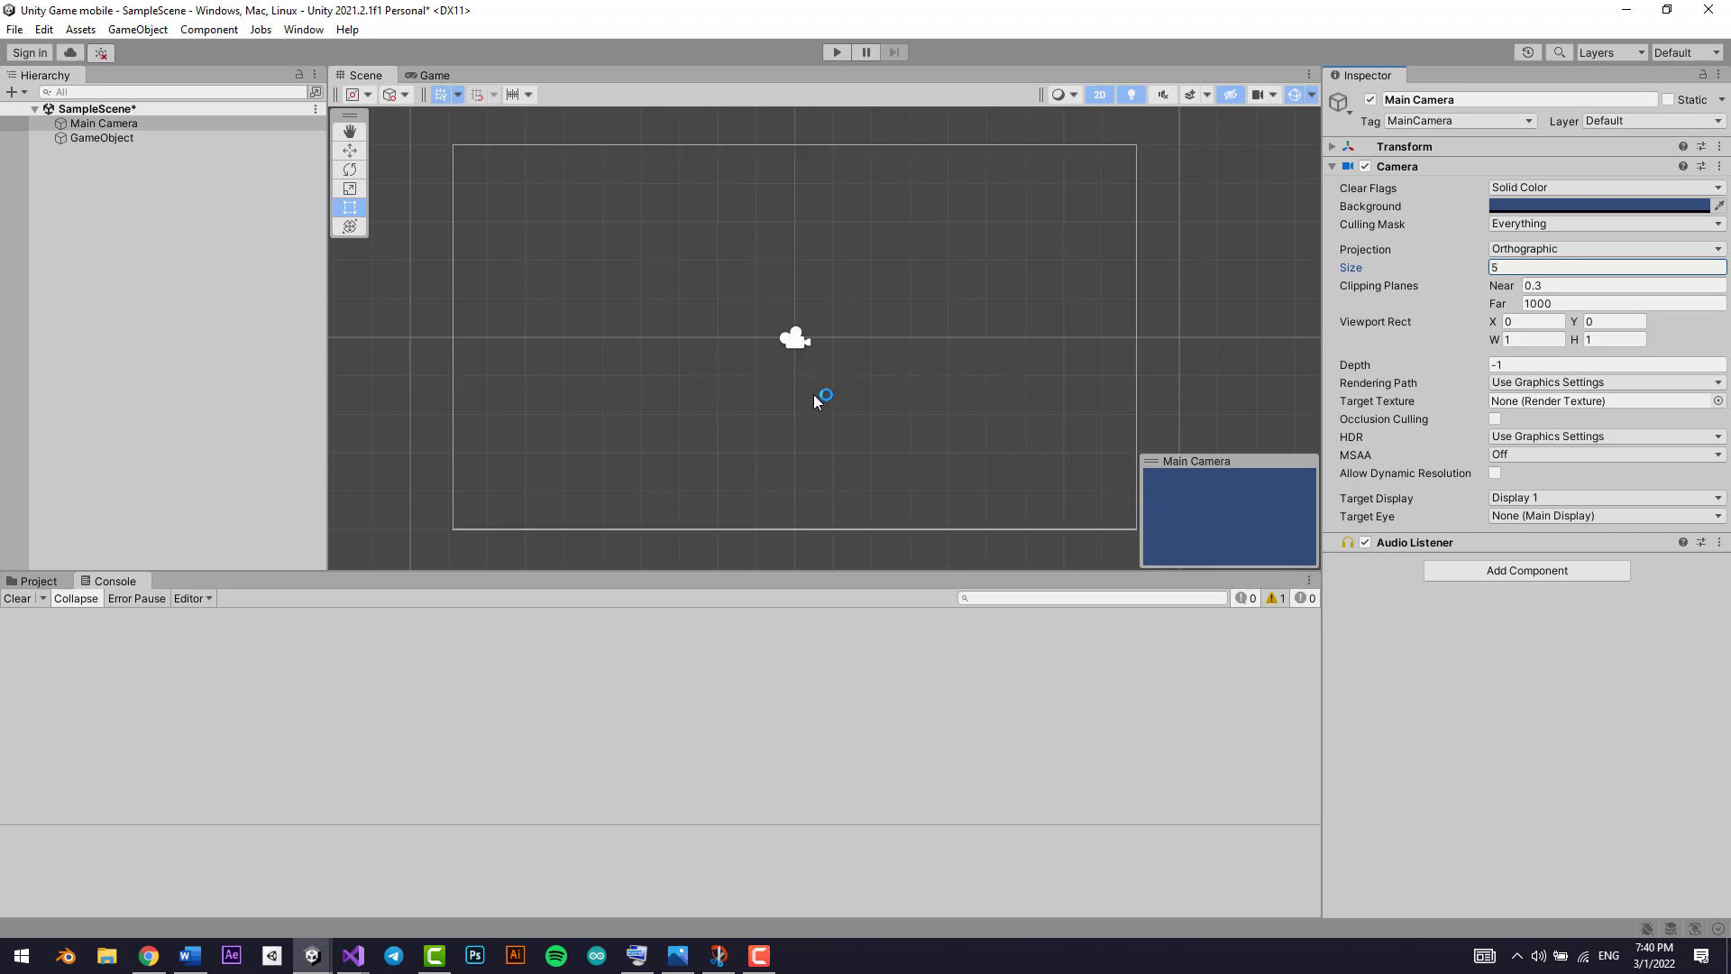
Scrub the camera Size higher, undo back to 5, and check the Projection options
left_click_drag(1486, 268, 1561, 267)
key("ctrl+z")
left_click(1555, 250)
left_click(1512, 257)
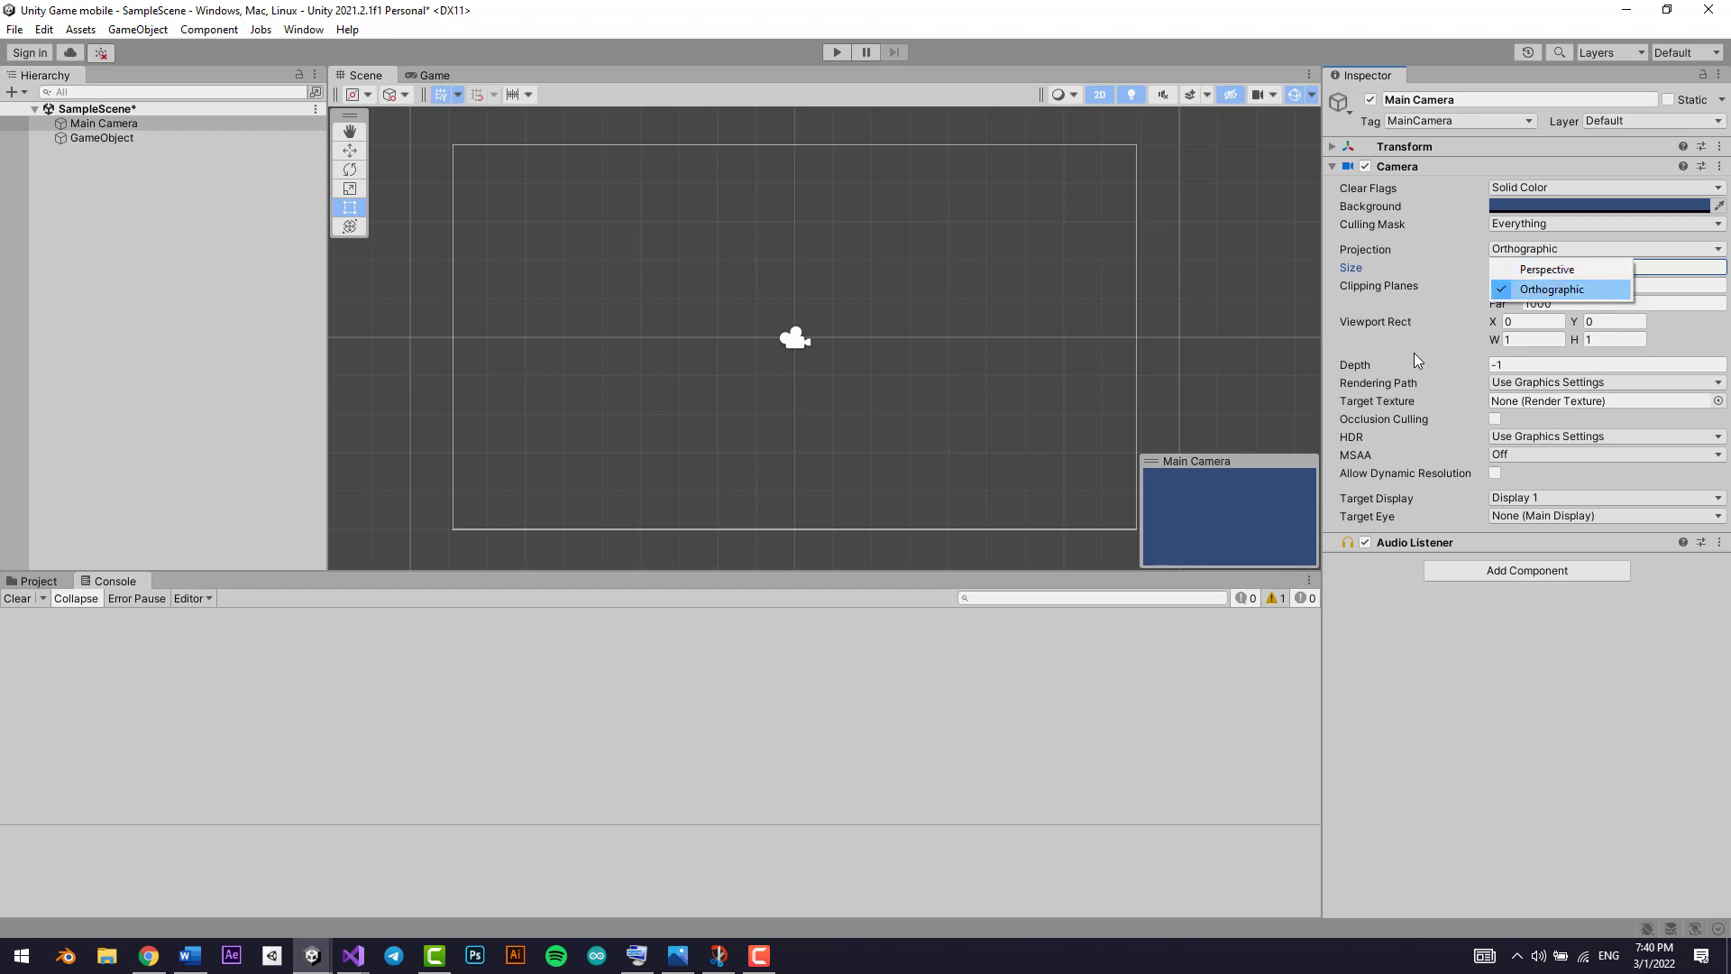
Keep Orthographic projection, brighten the blue background slightly, and keep Solid Color clear flags
left_click(1468, 223)
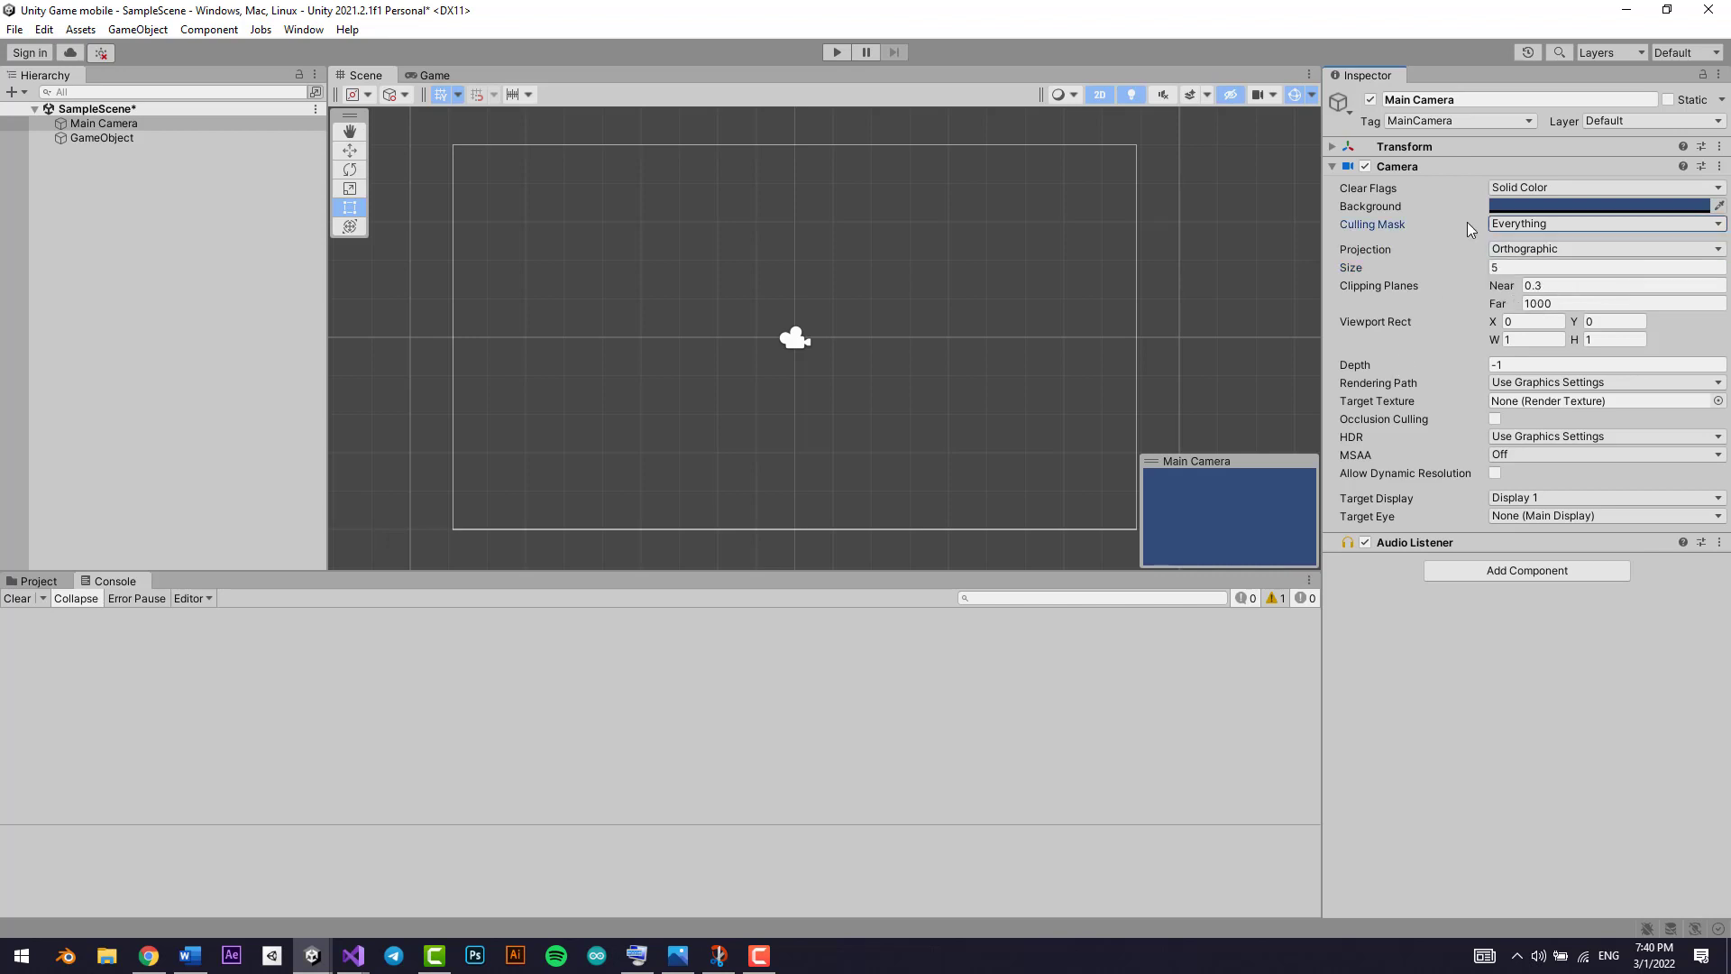
left_click(1522, 206)
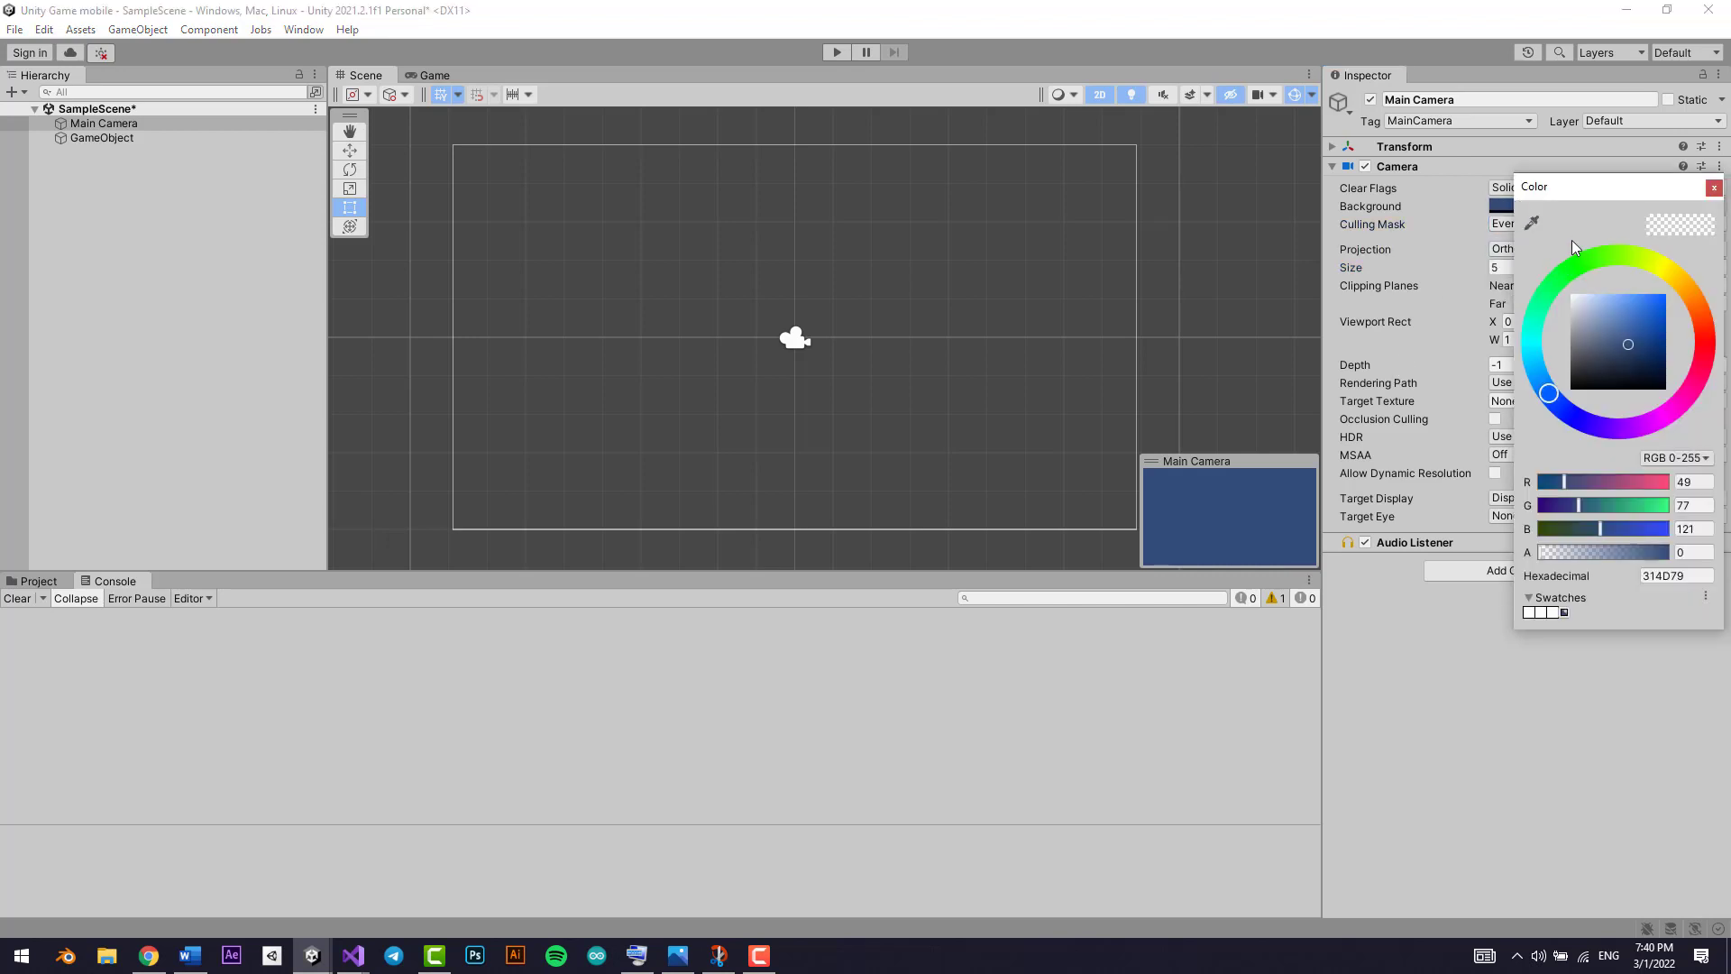
left_click_drag(1598, 191, 1569, 220)
mouse_move(1585, 350)
left_mouse_down()
mouse_move(1617, 424)
mouse_move(1614, 357)
mouse_move(1601, 371)
left_mouse_up()
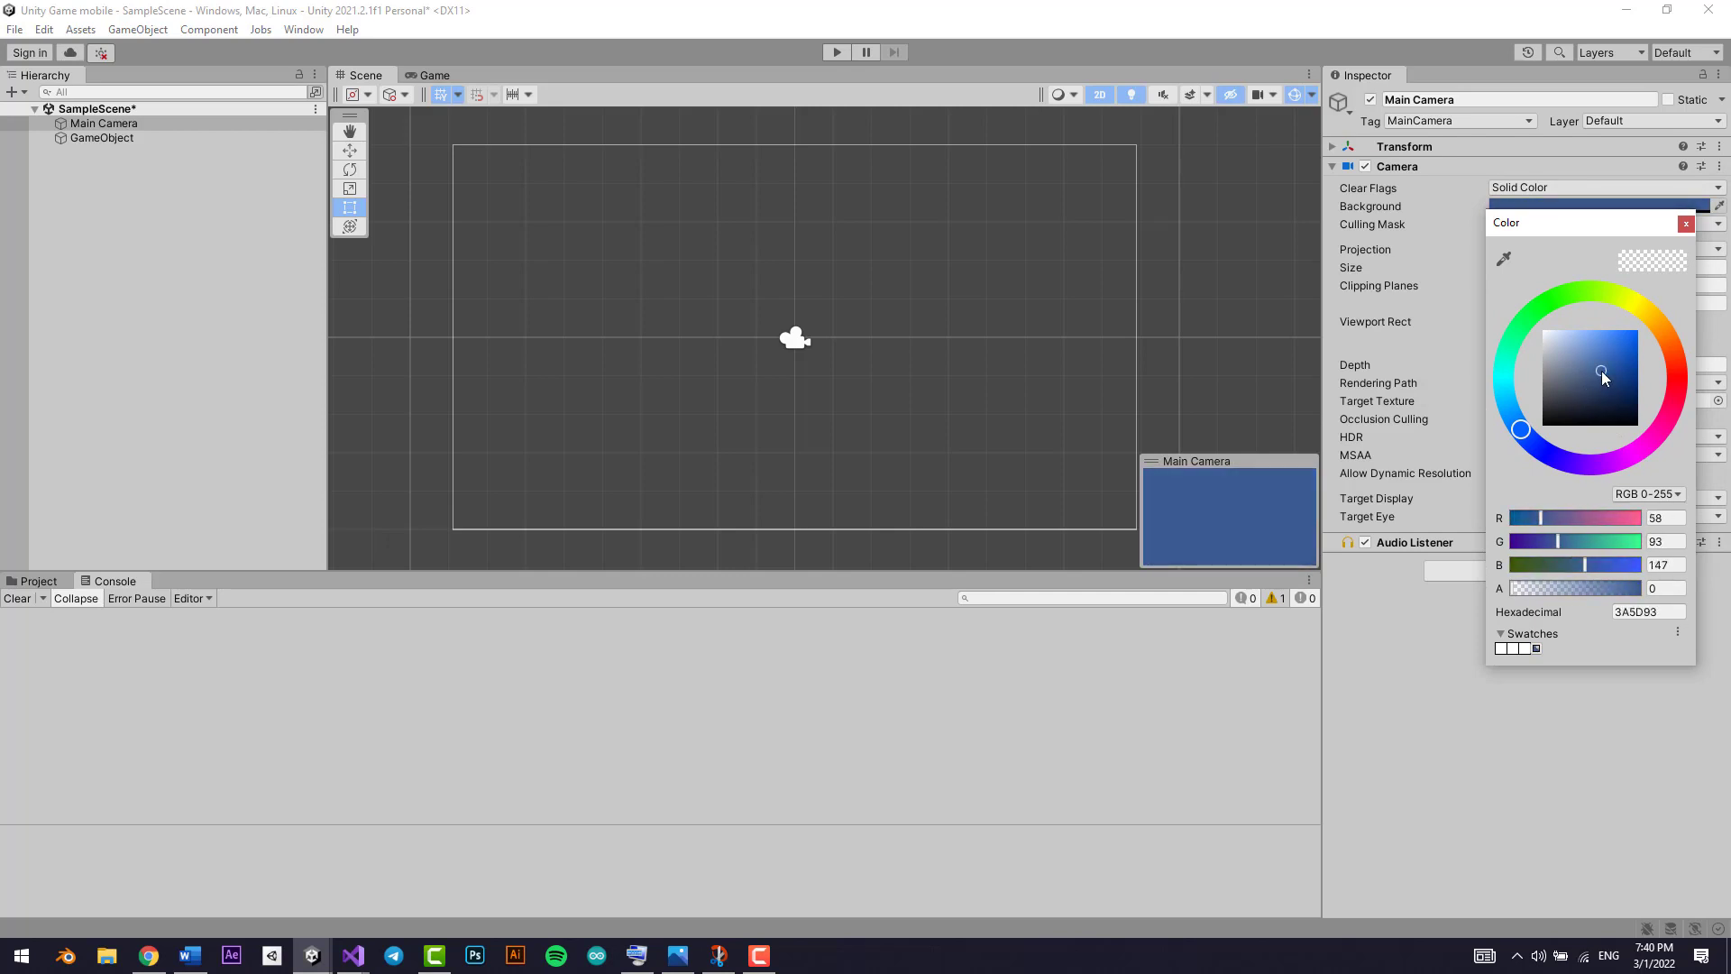
left_click(1684, 224)
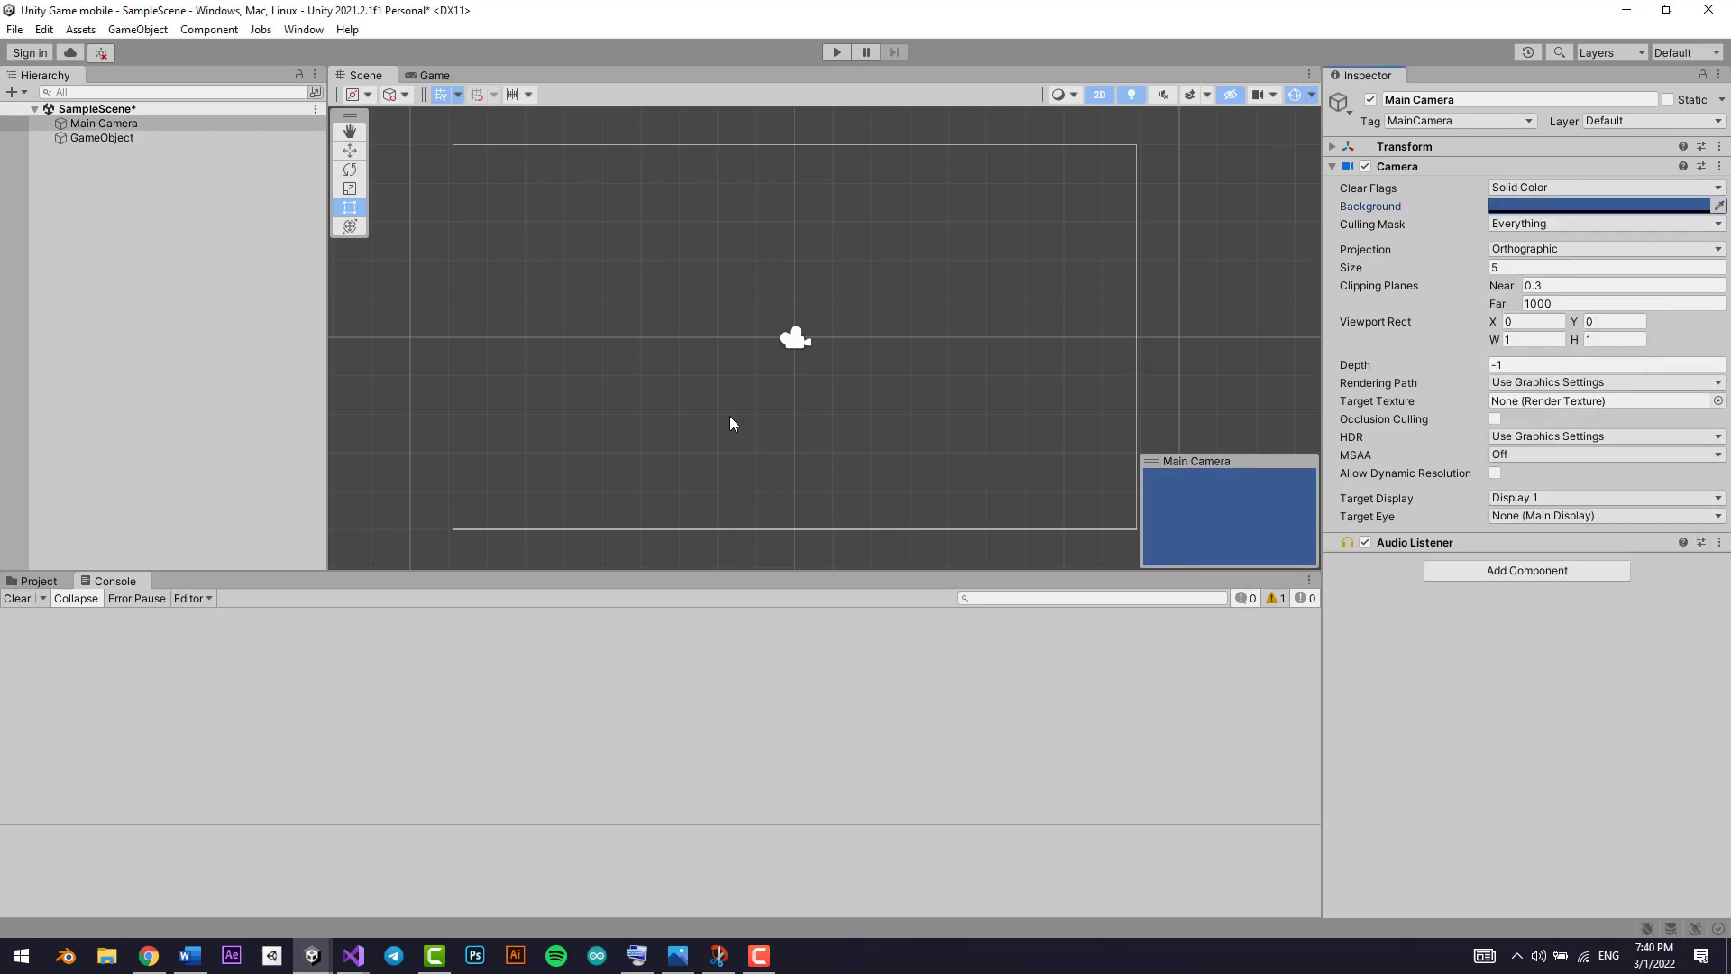
left_click(1584, 186)
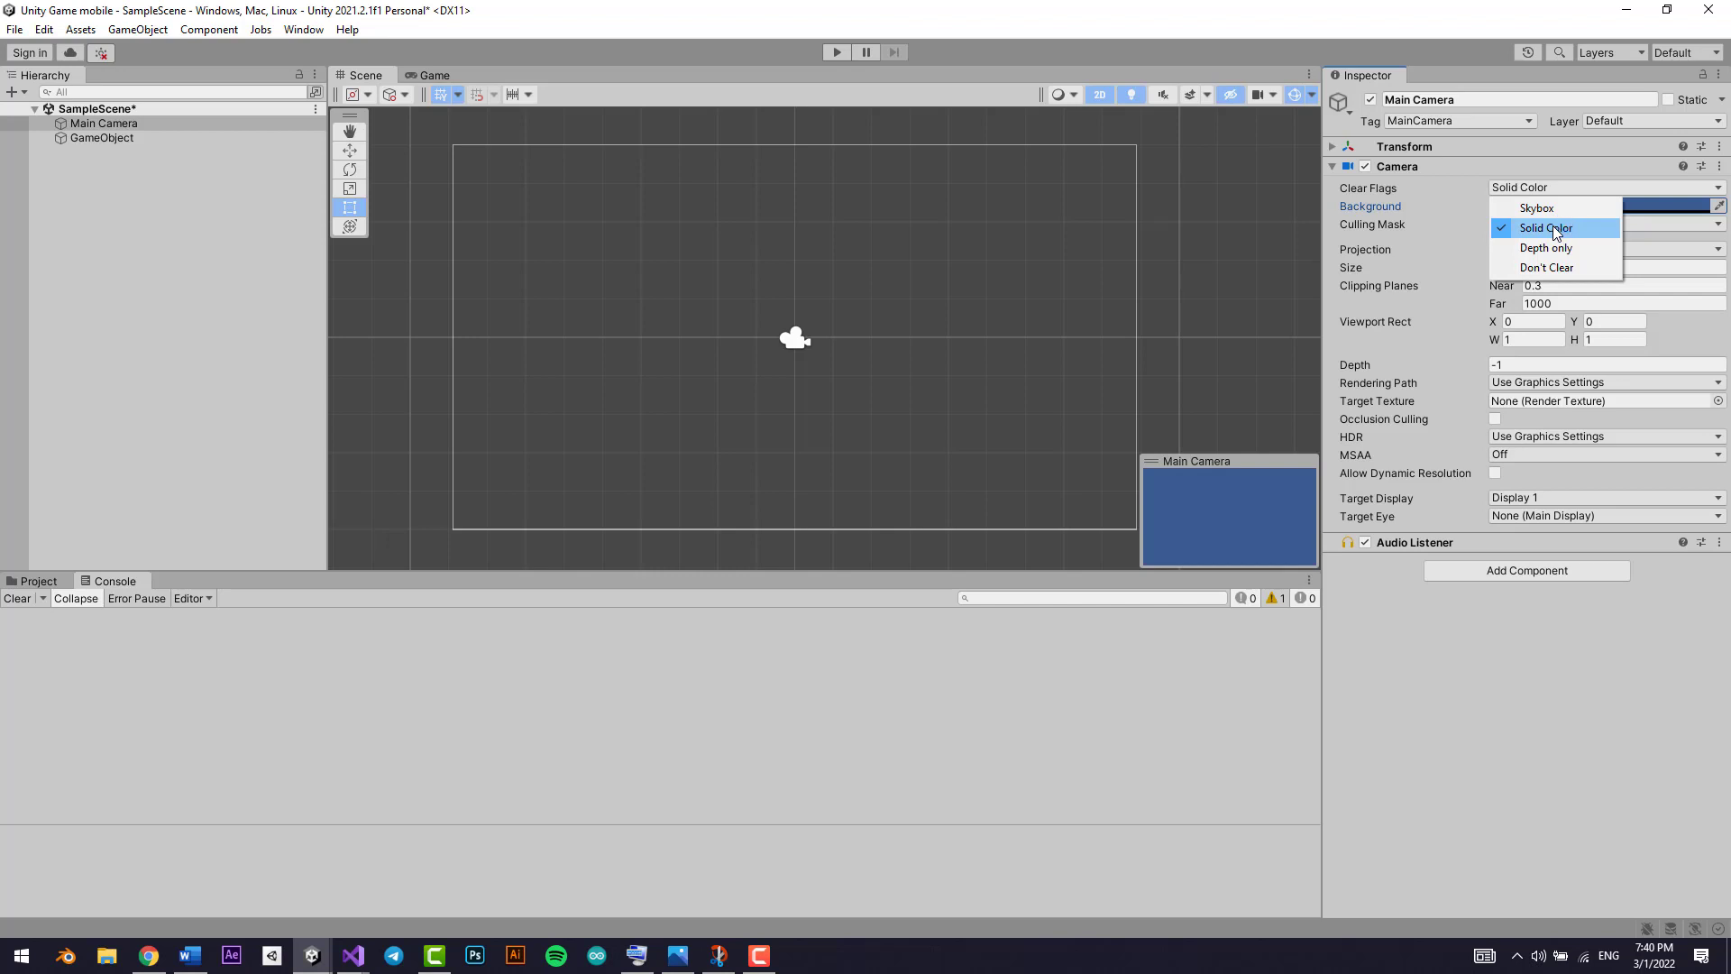
left_click(1528, 186)
left_click(1528, 186)
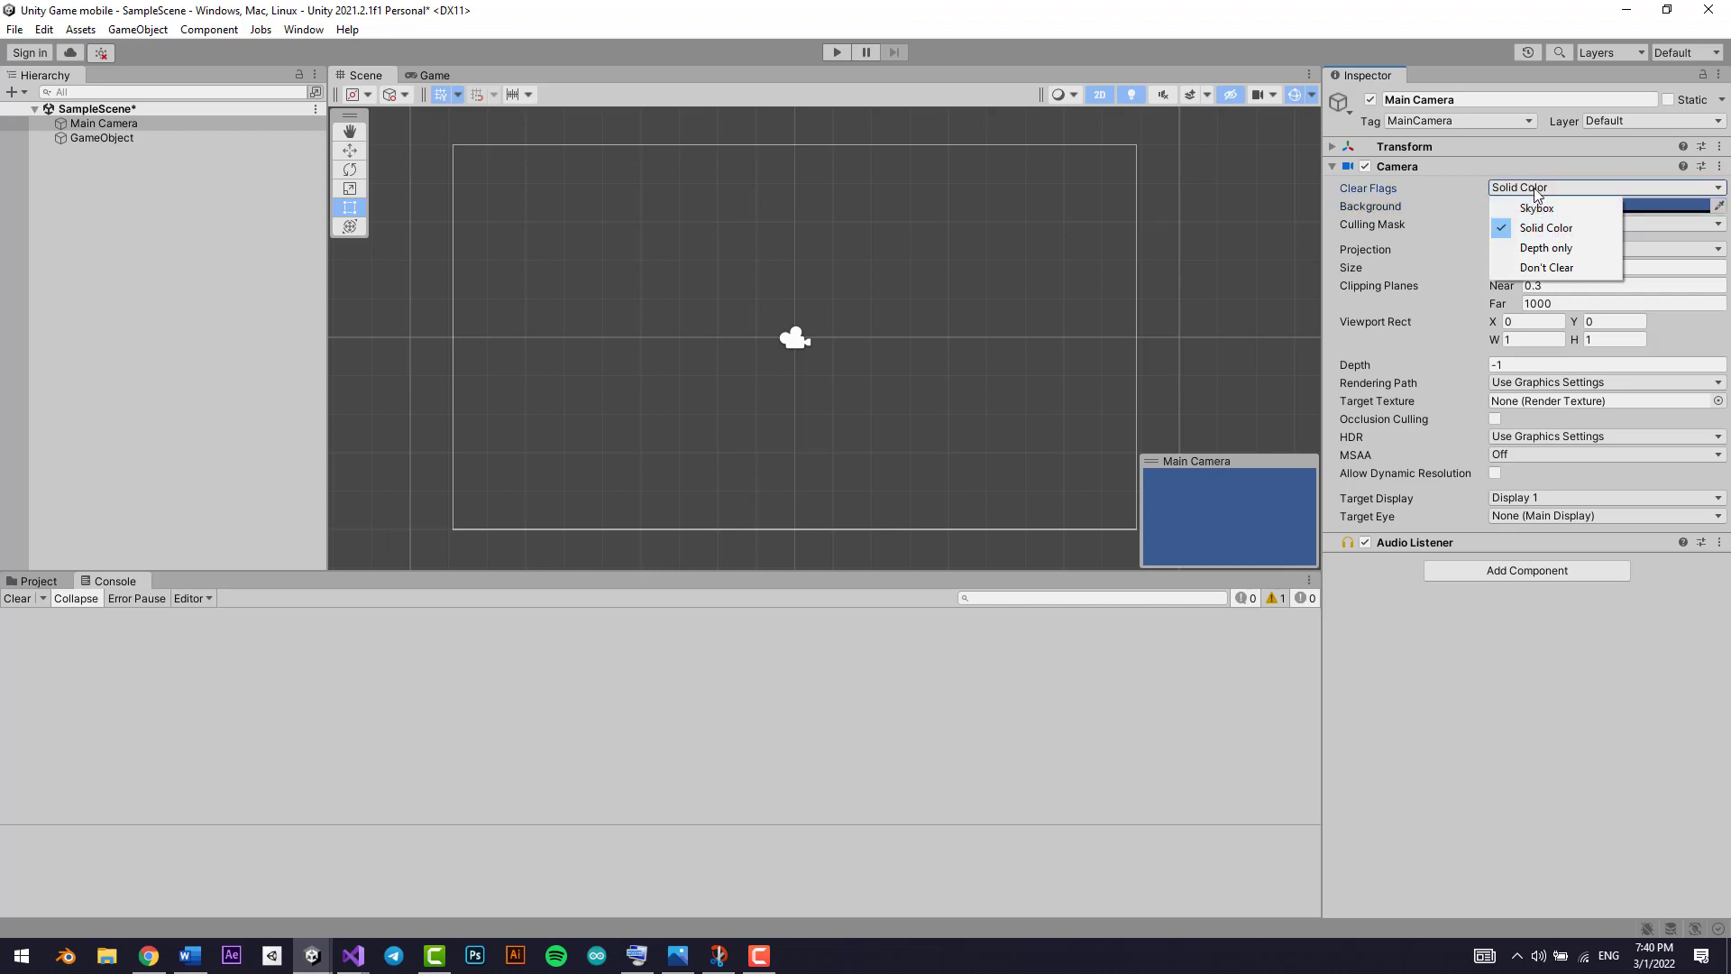
left_click(1574, 229)
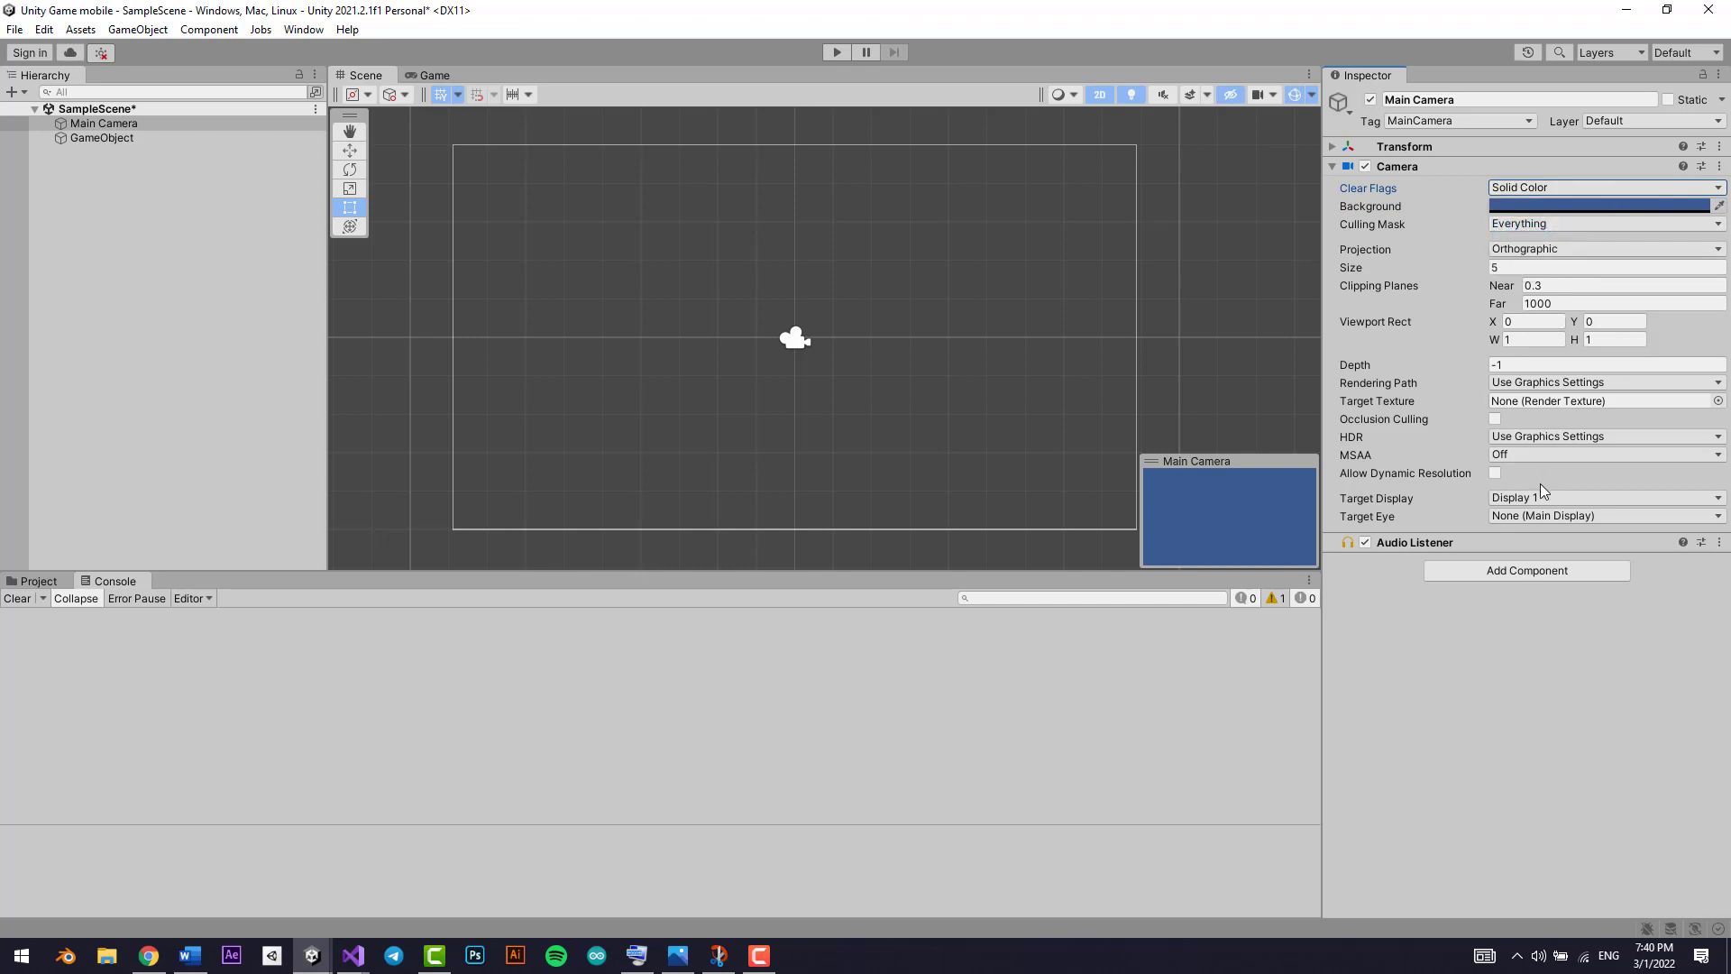
Move the empty GameObject around and back to centre, then rotate it around Z
left_click(1413, 543)
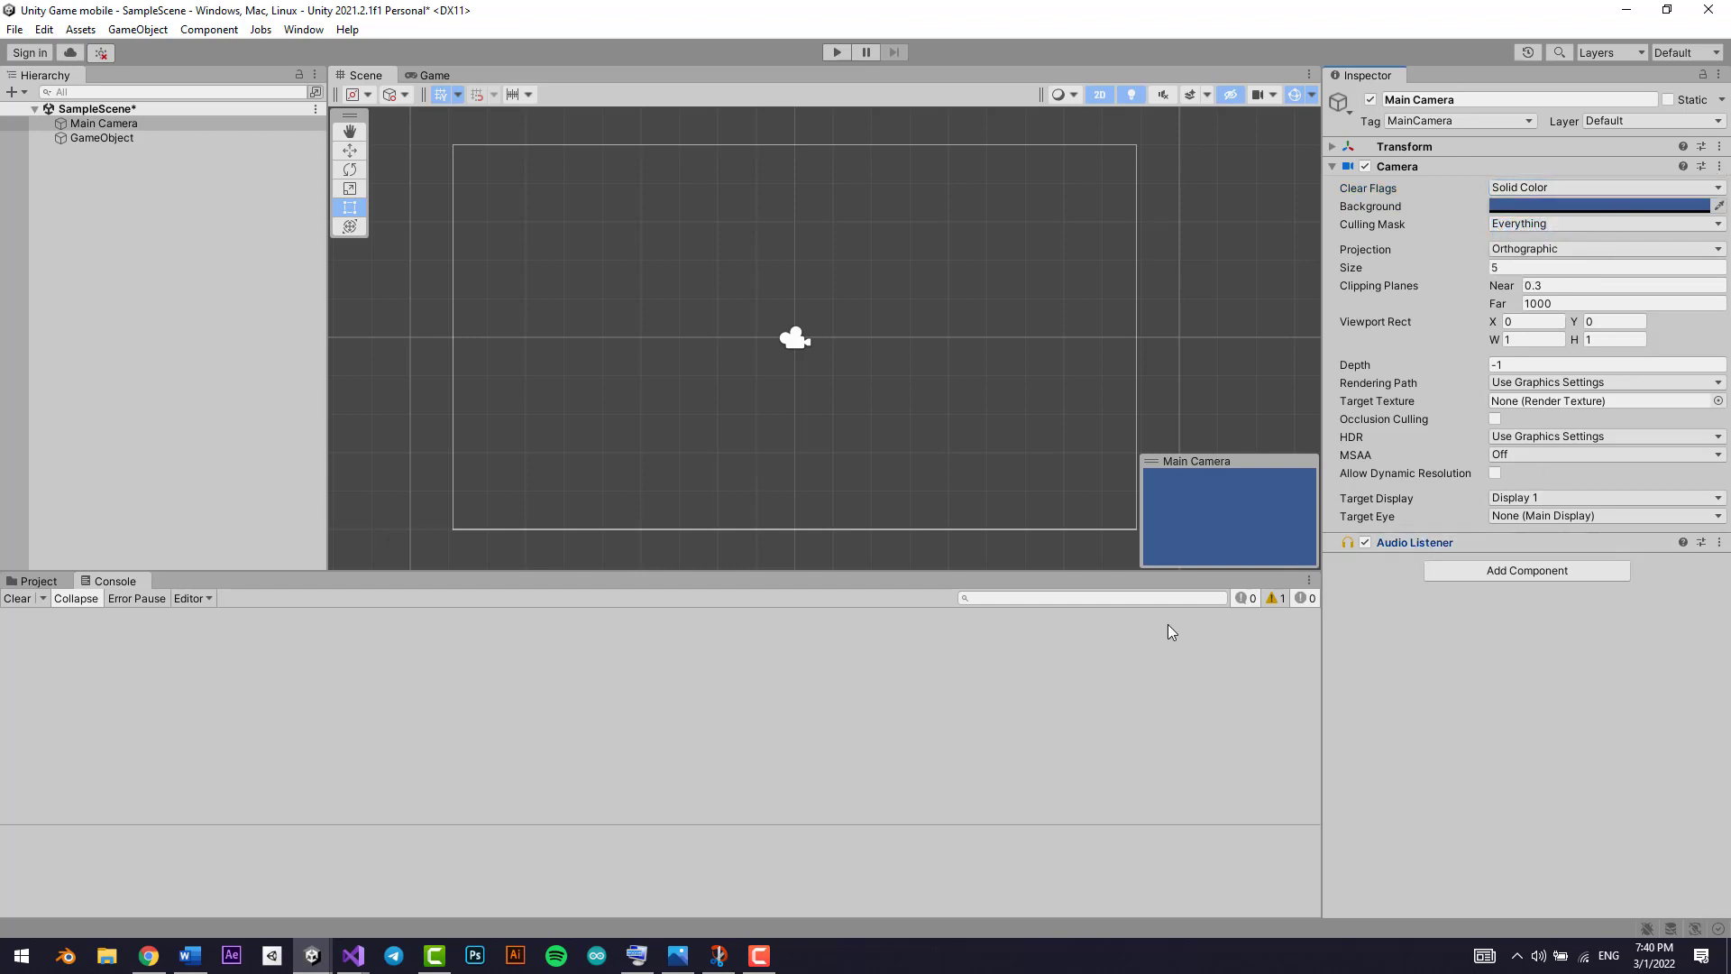
middle_click_drag(659, 206, 771, 374)
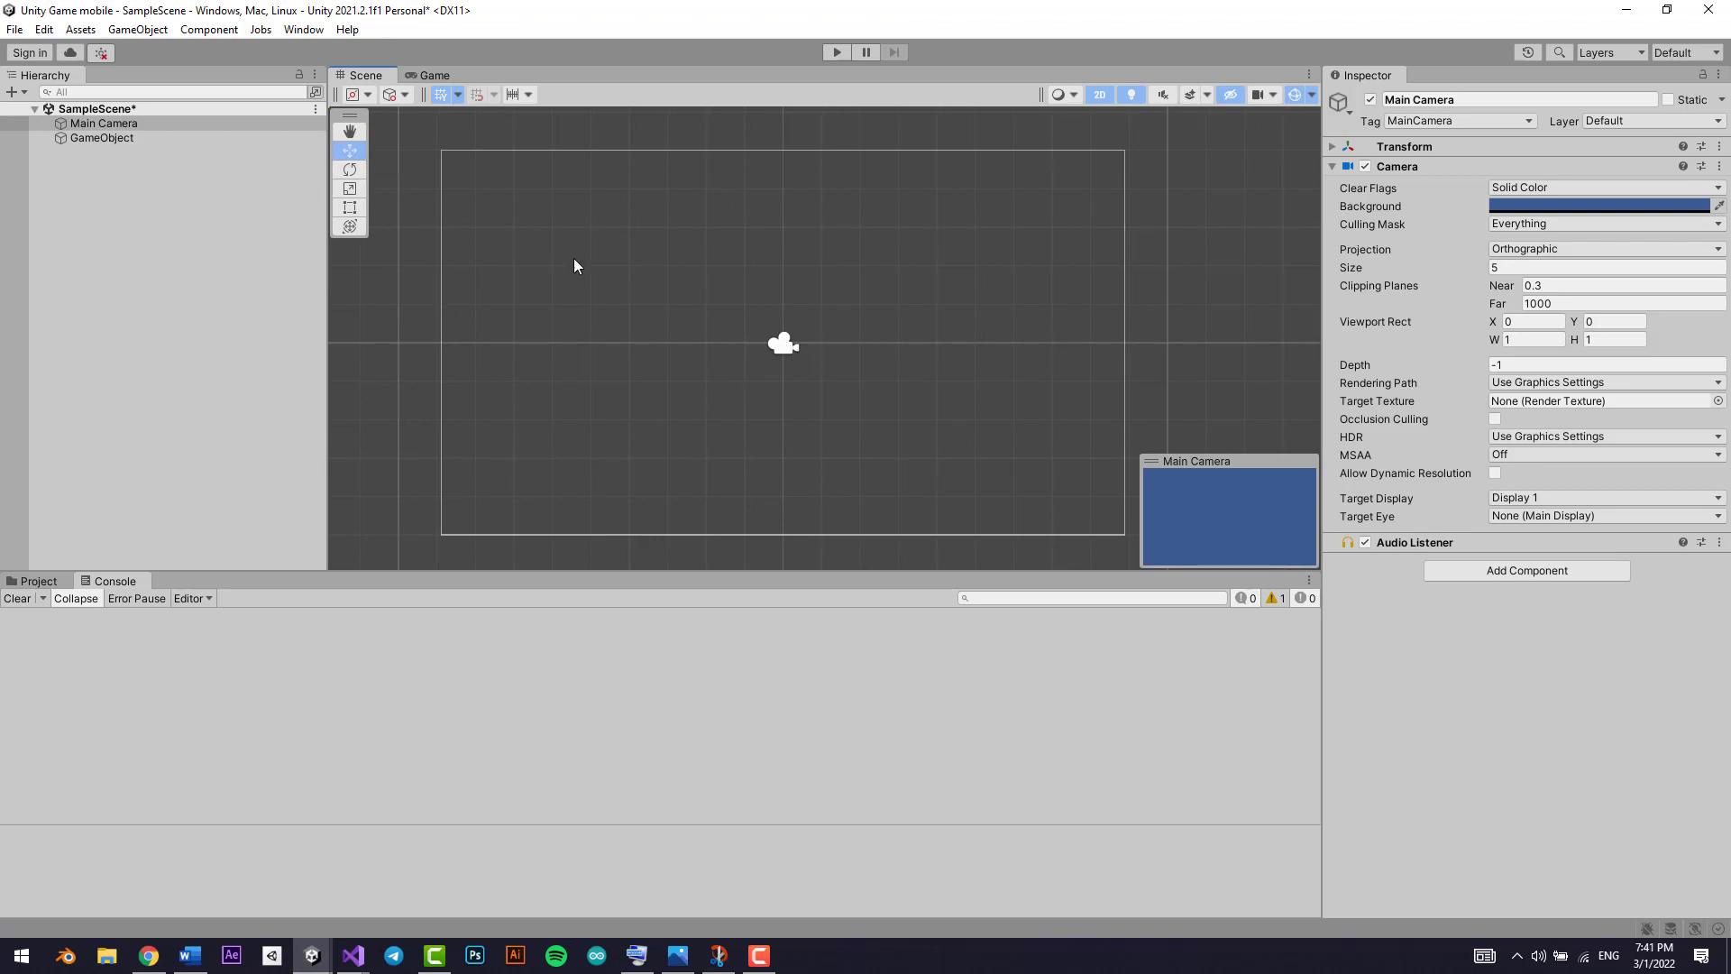
left_click(140, 139)
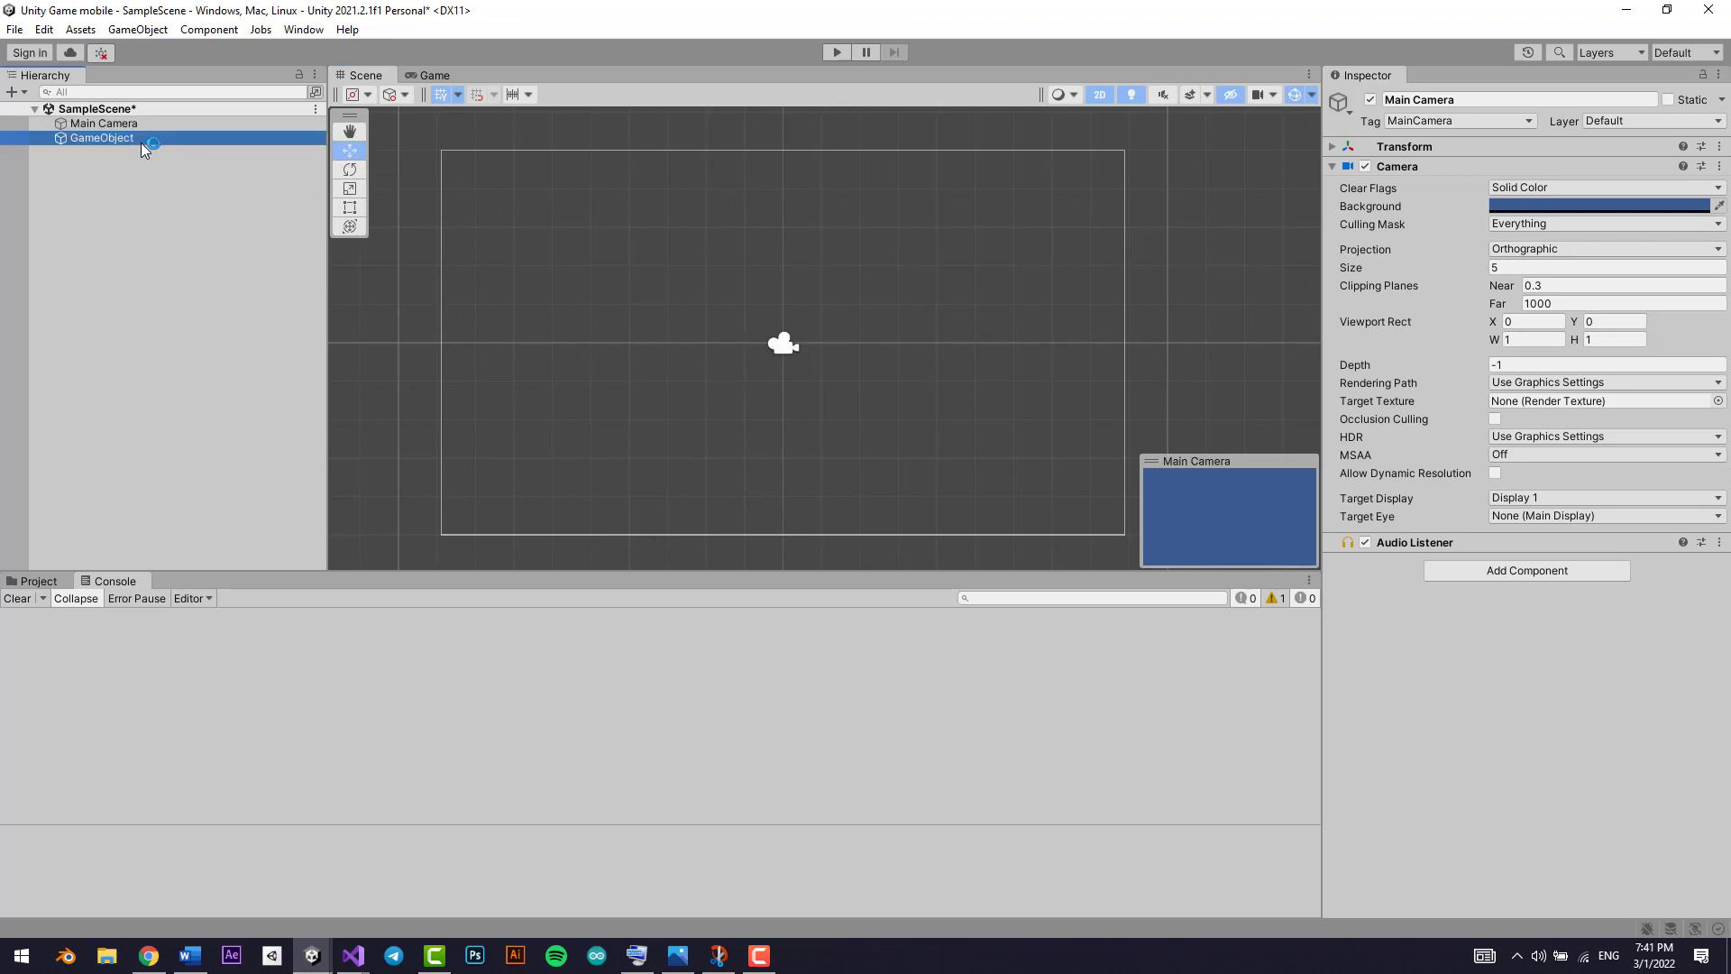
left_click_drag(788, 334, 813, 257)
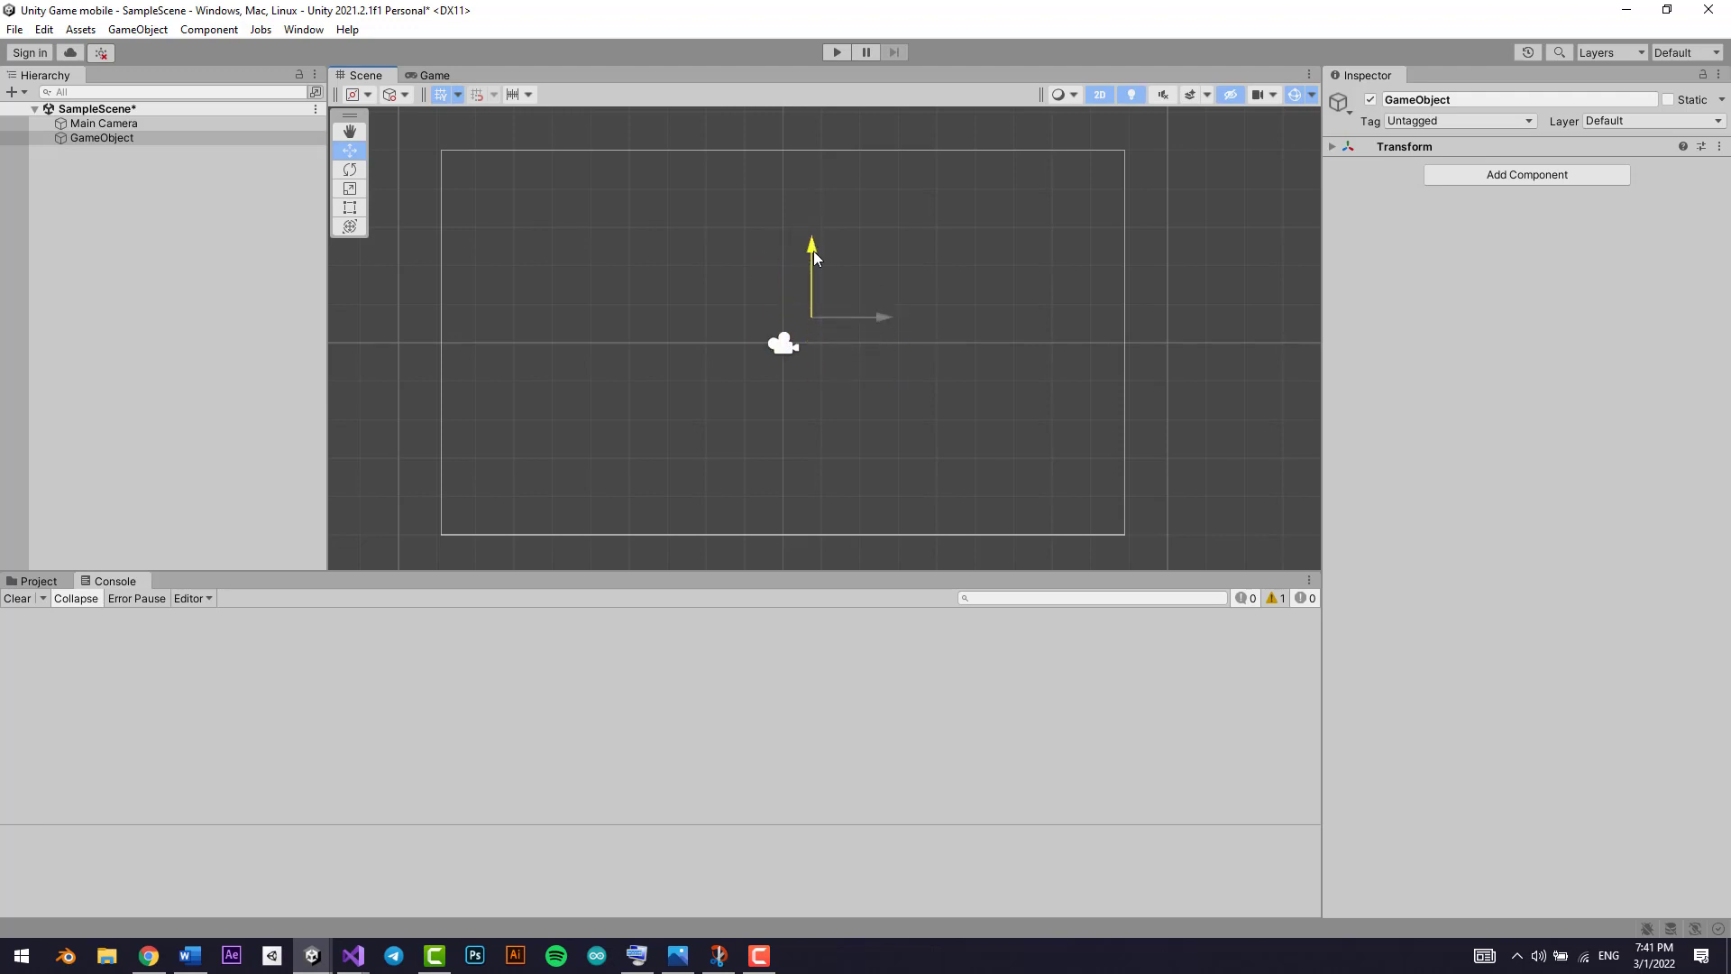
mouse_move(884, 317)
left_mouse_down()
mouse_move(971, 316)
mouse_move(884, 318)
left_mouse_up()
left_click(967, 341)
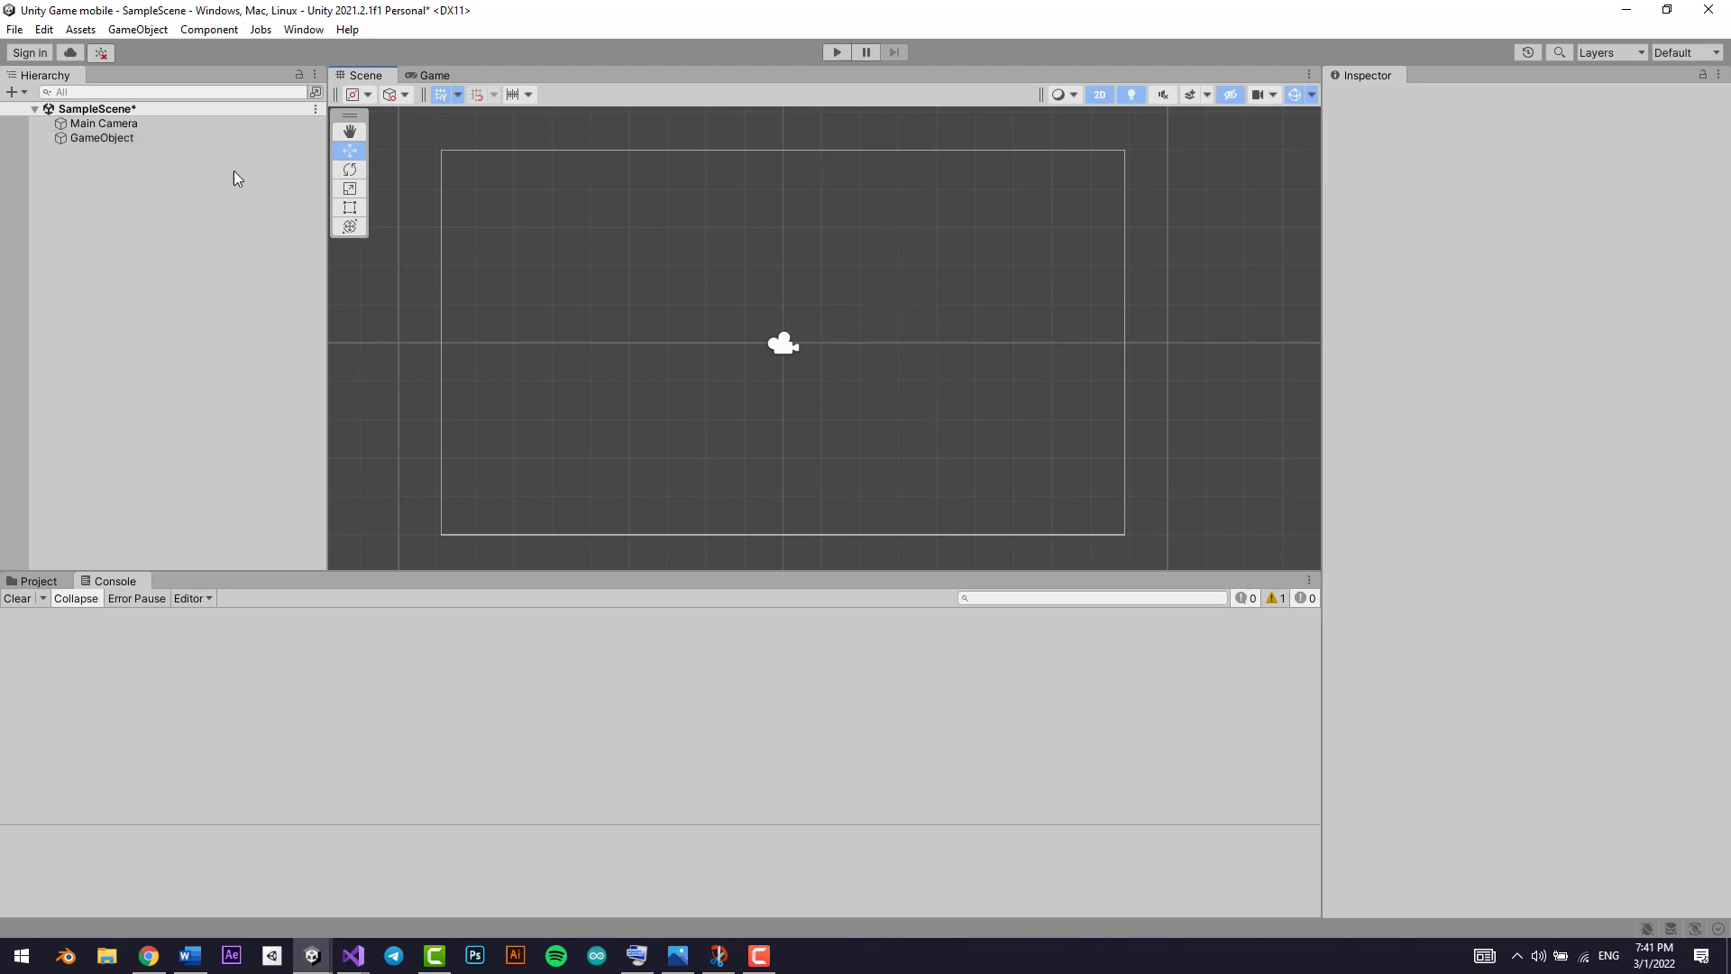
left_click(208, 137)
left_click_drag(963, 345, 982, 495)
left_click(349, 169)
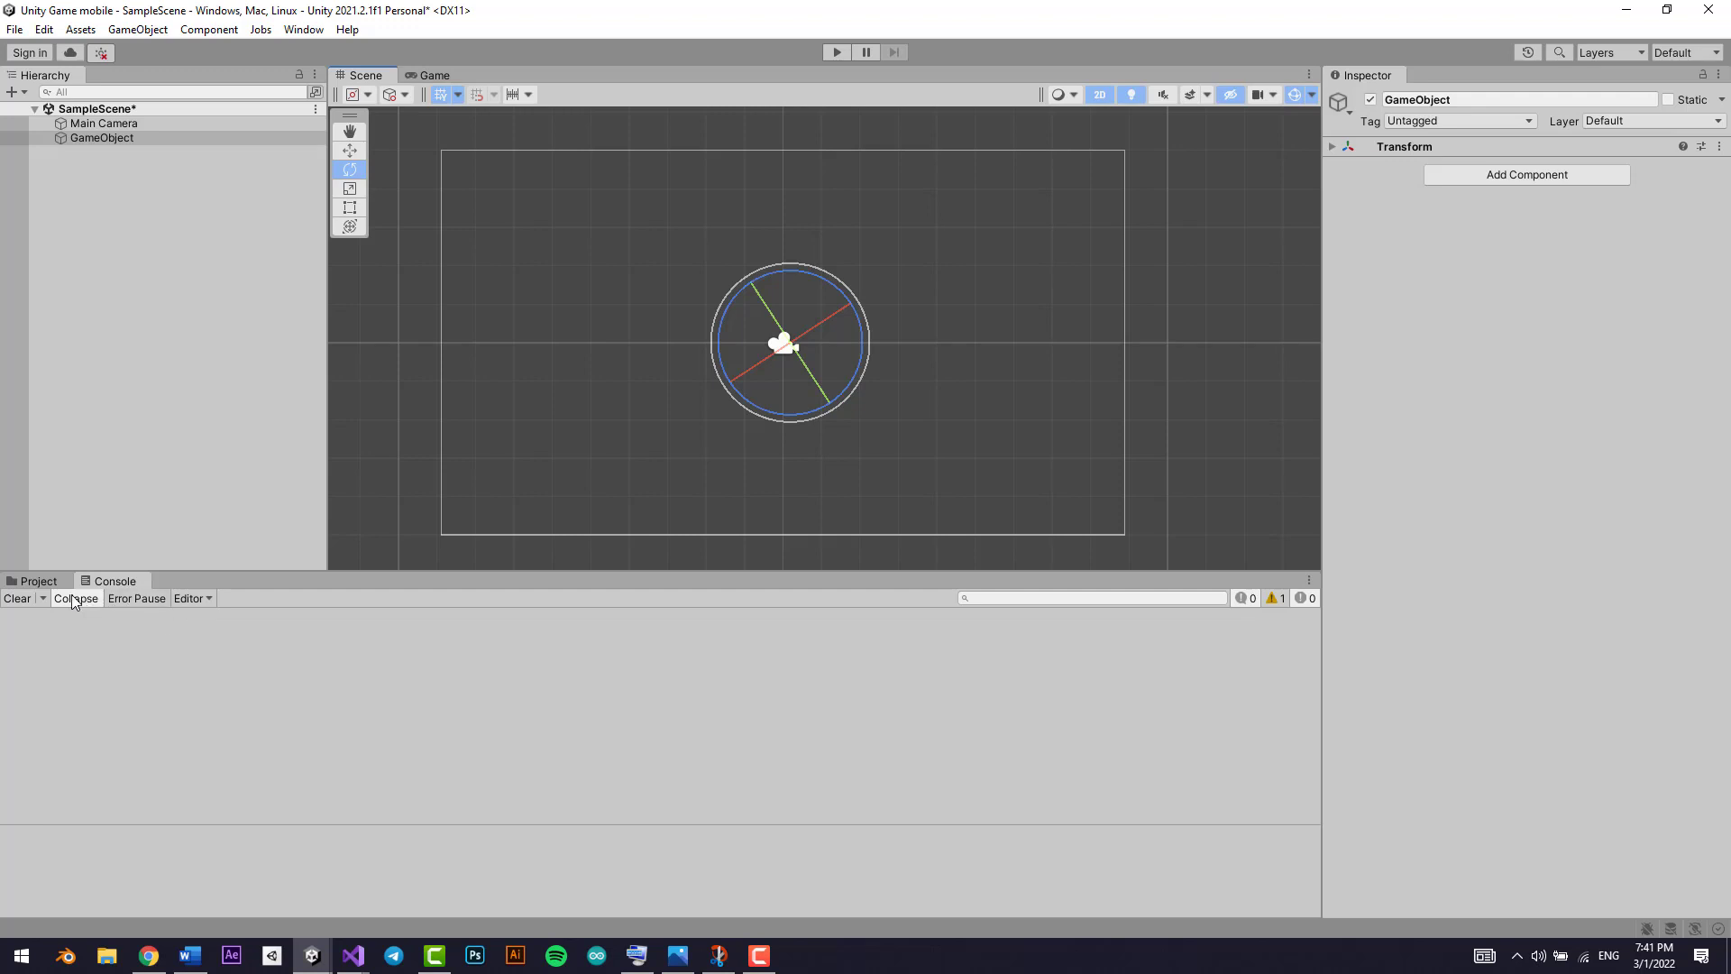
Create a 2D Sprites > Square object, keep its default name, and select the Move tool
left_click(39, 581)
right_click(208, 278)
mouse_move(316, 514)
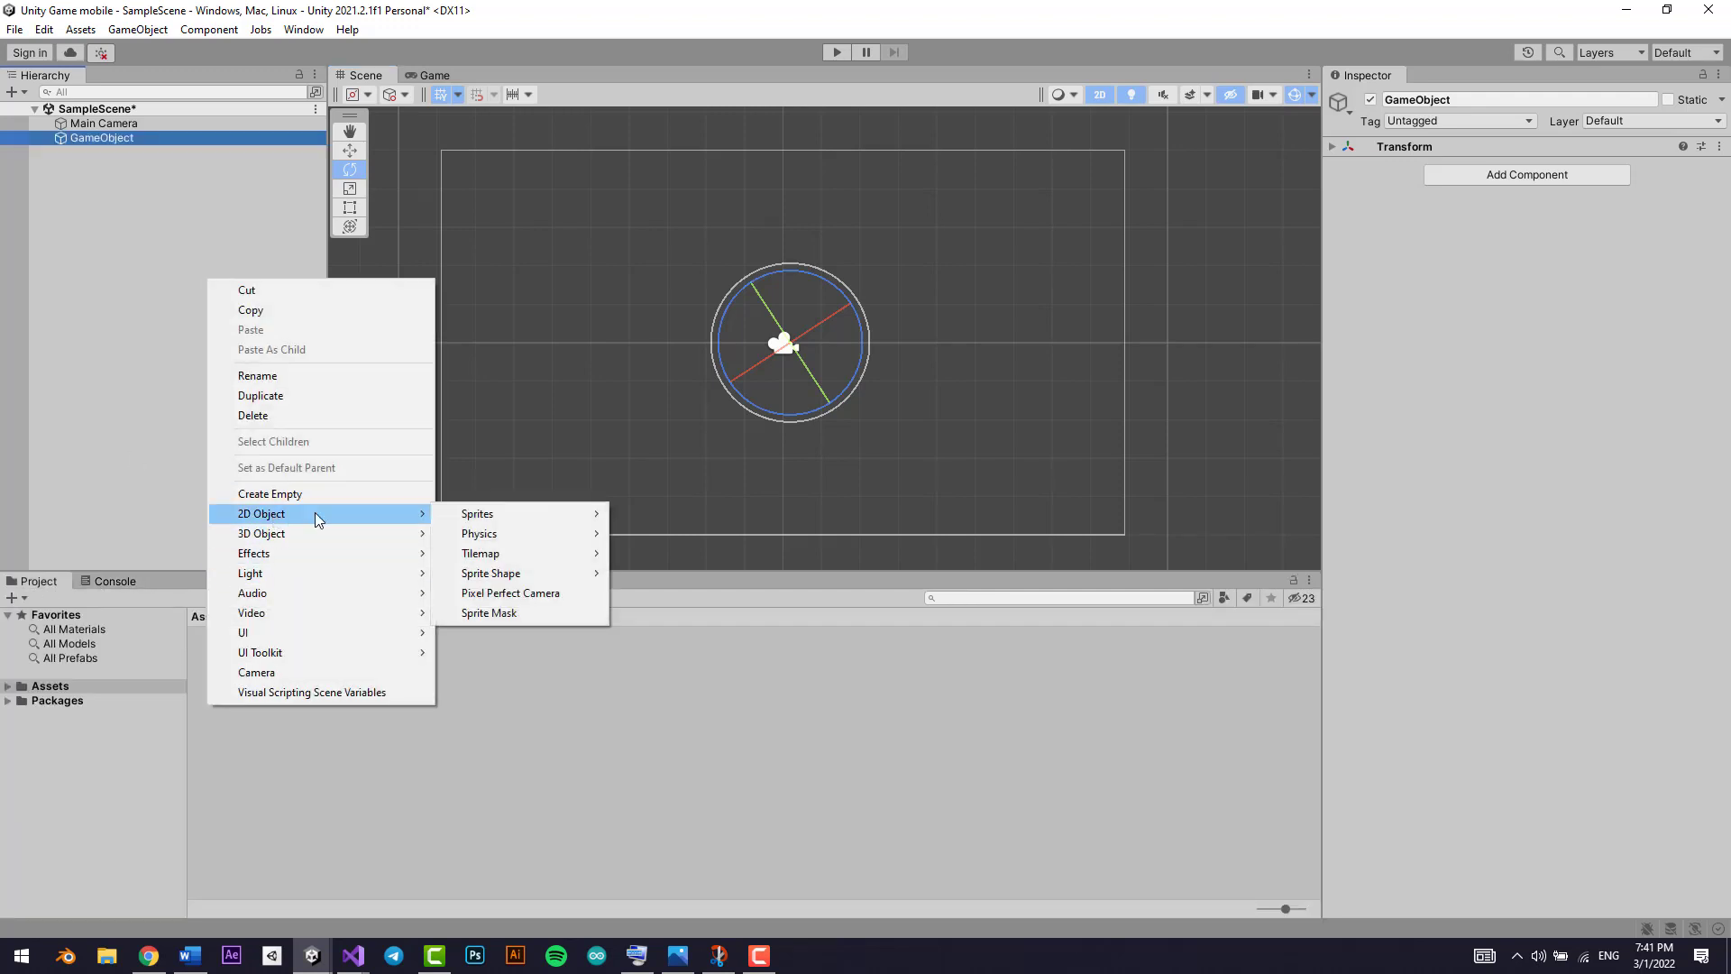
mouse_move(495, 512)
left_click(655, 513)
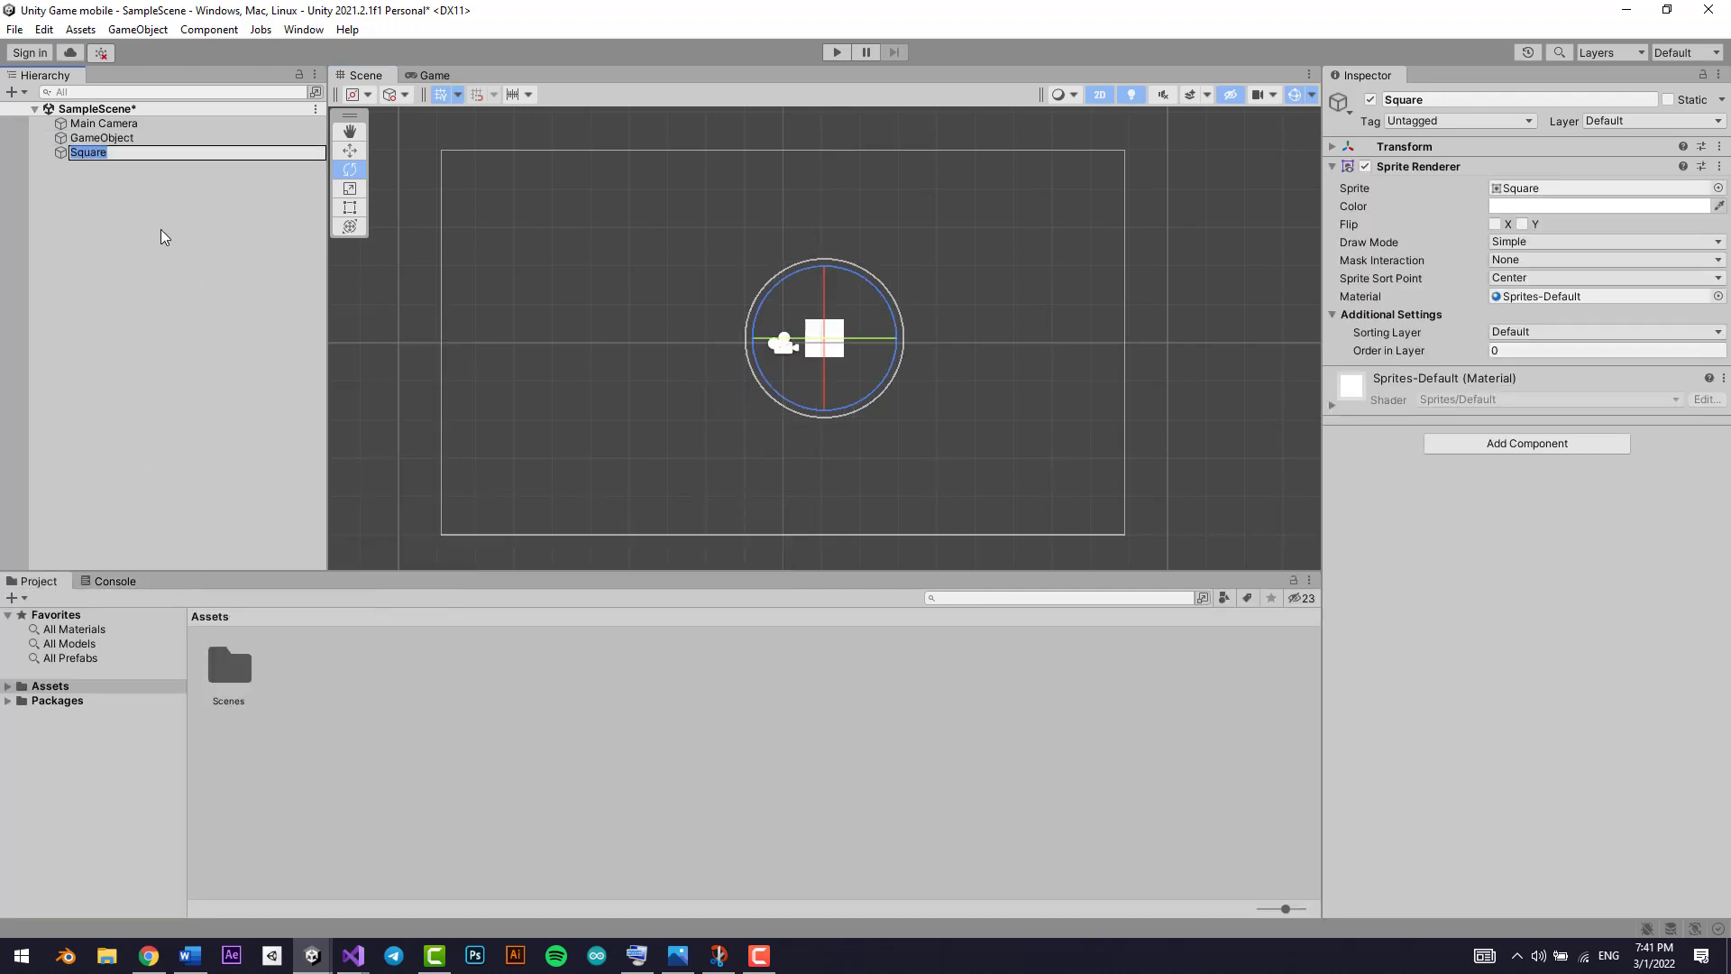
key("Return")
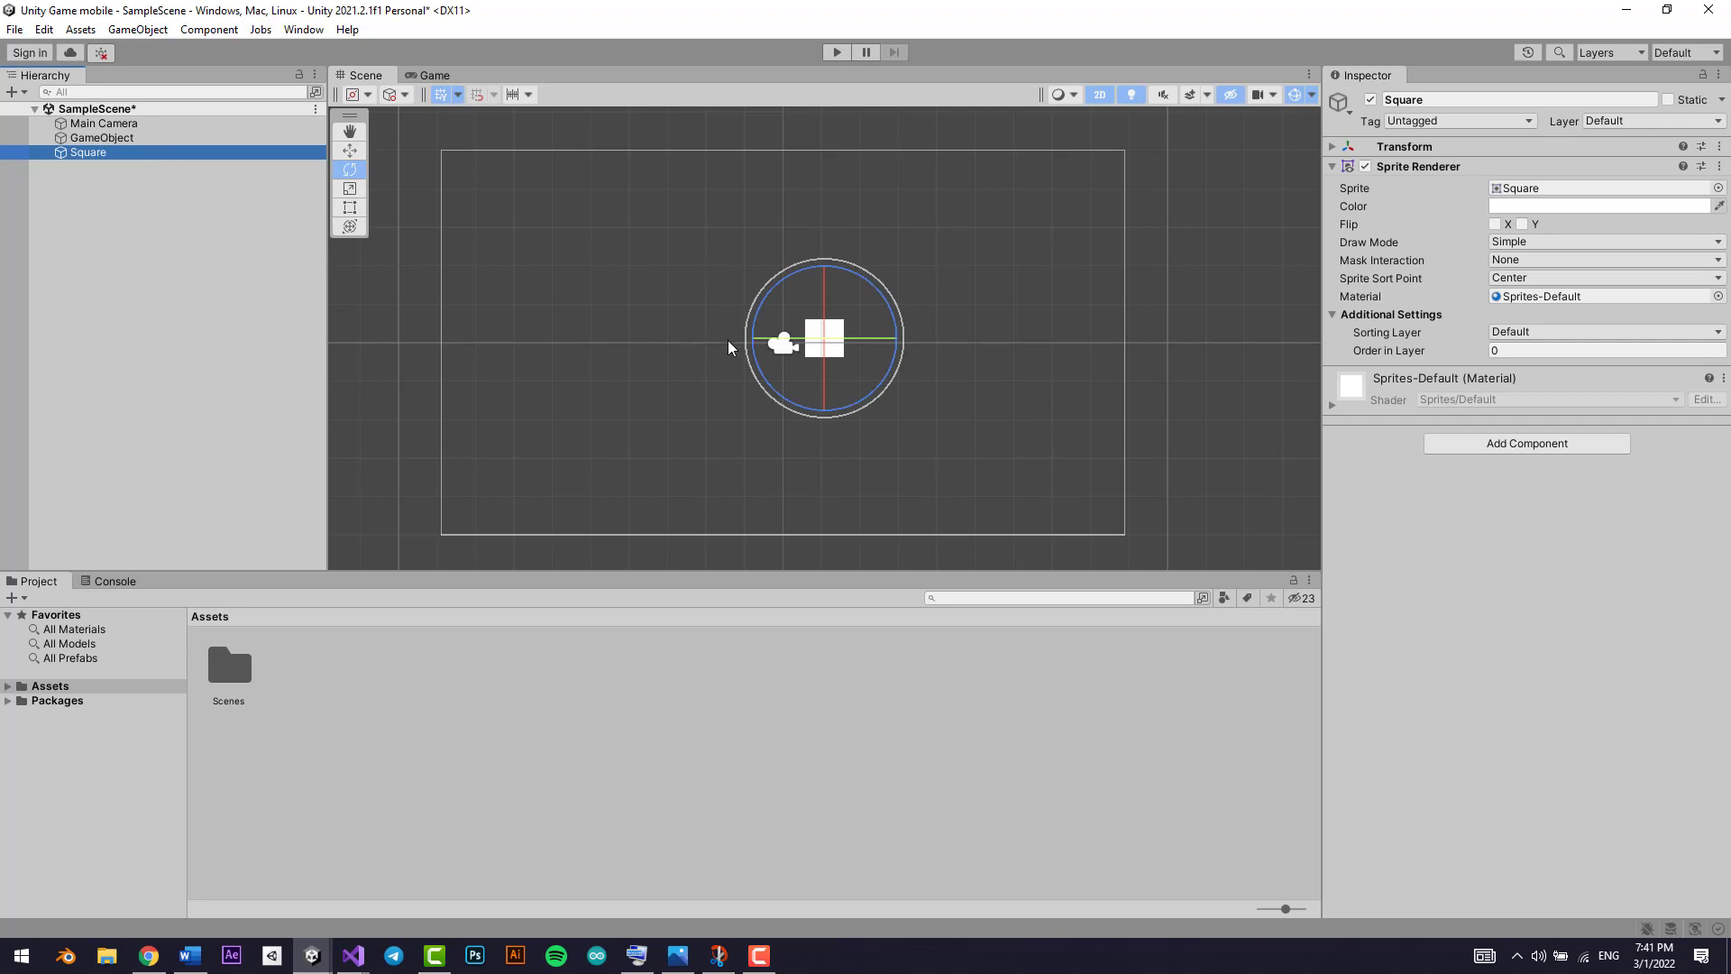
key("w")
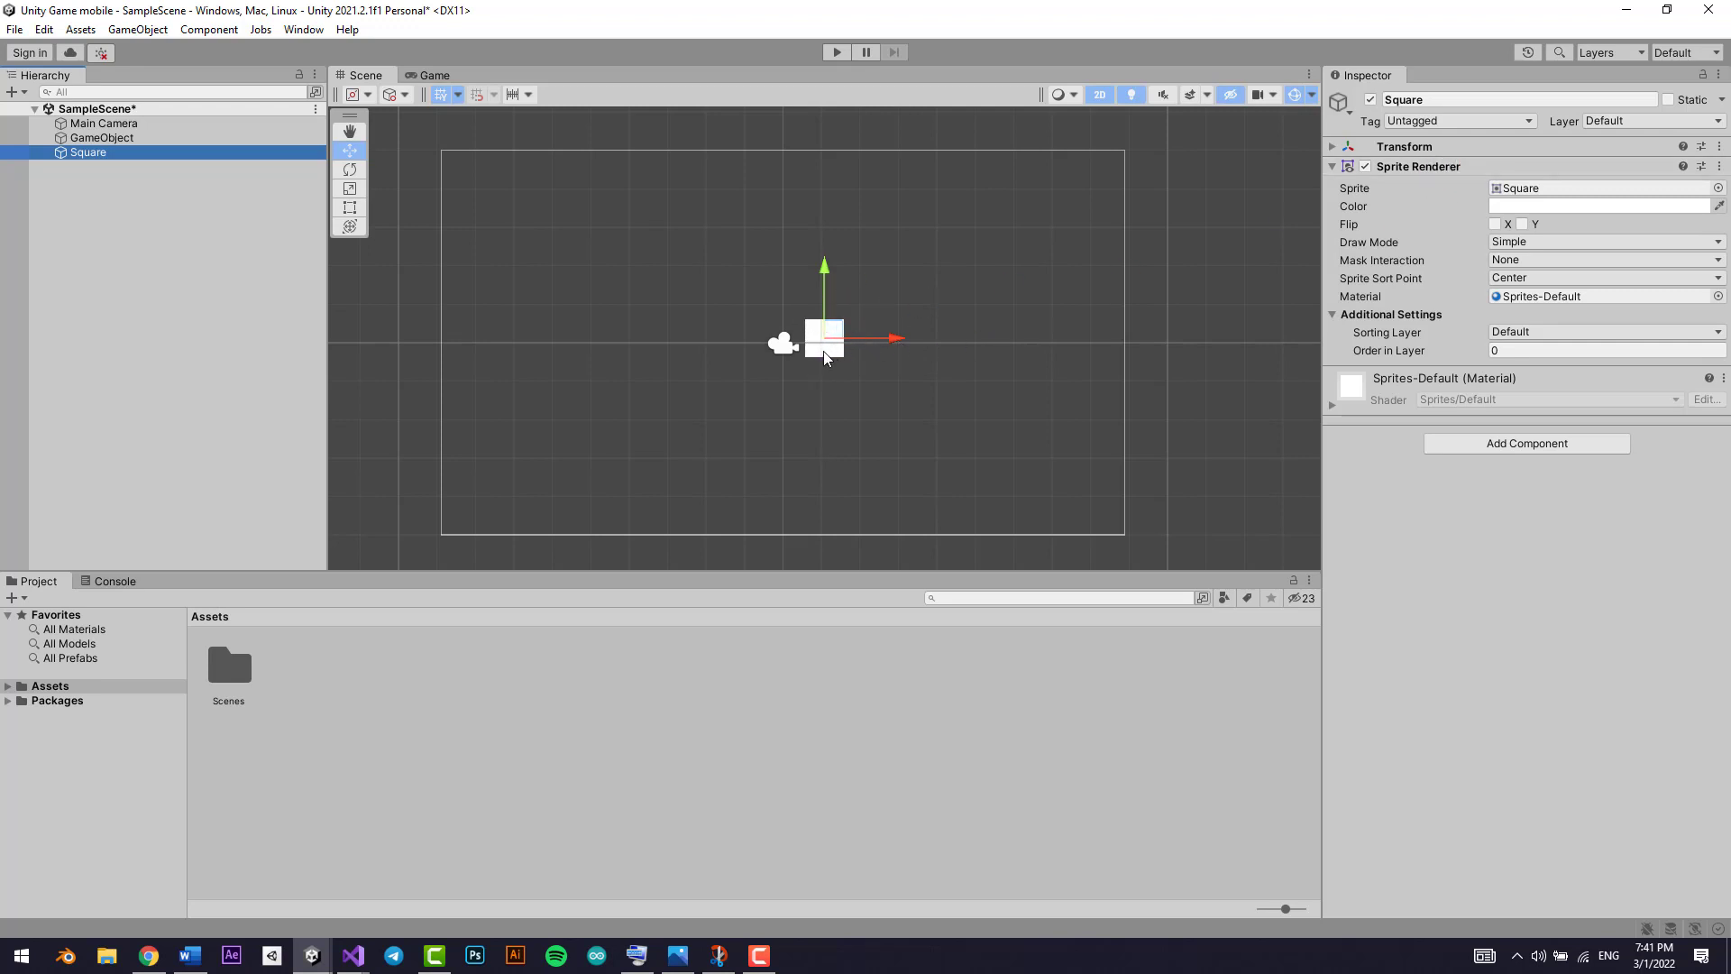
Move the Square to about X 2.23, Y 0.65
left_click_drag(832, 332, 881, 320)
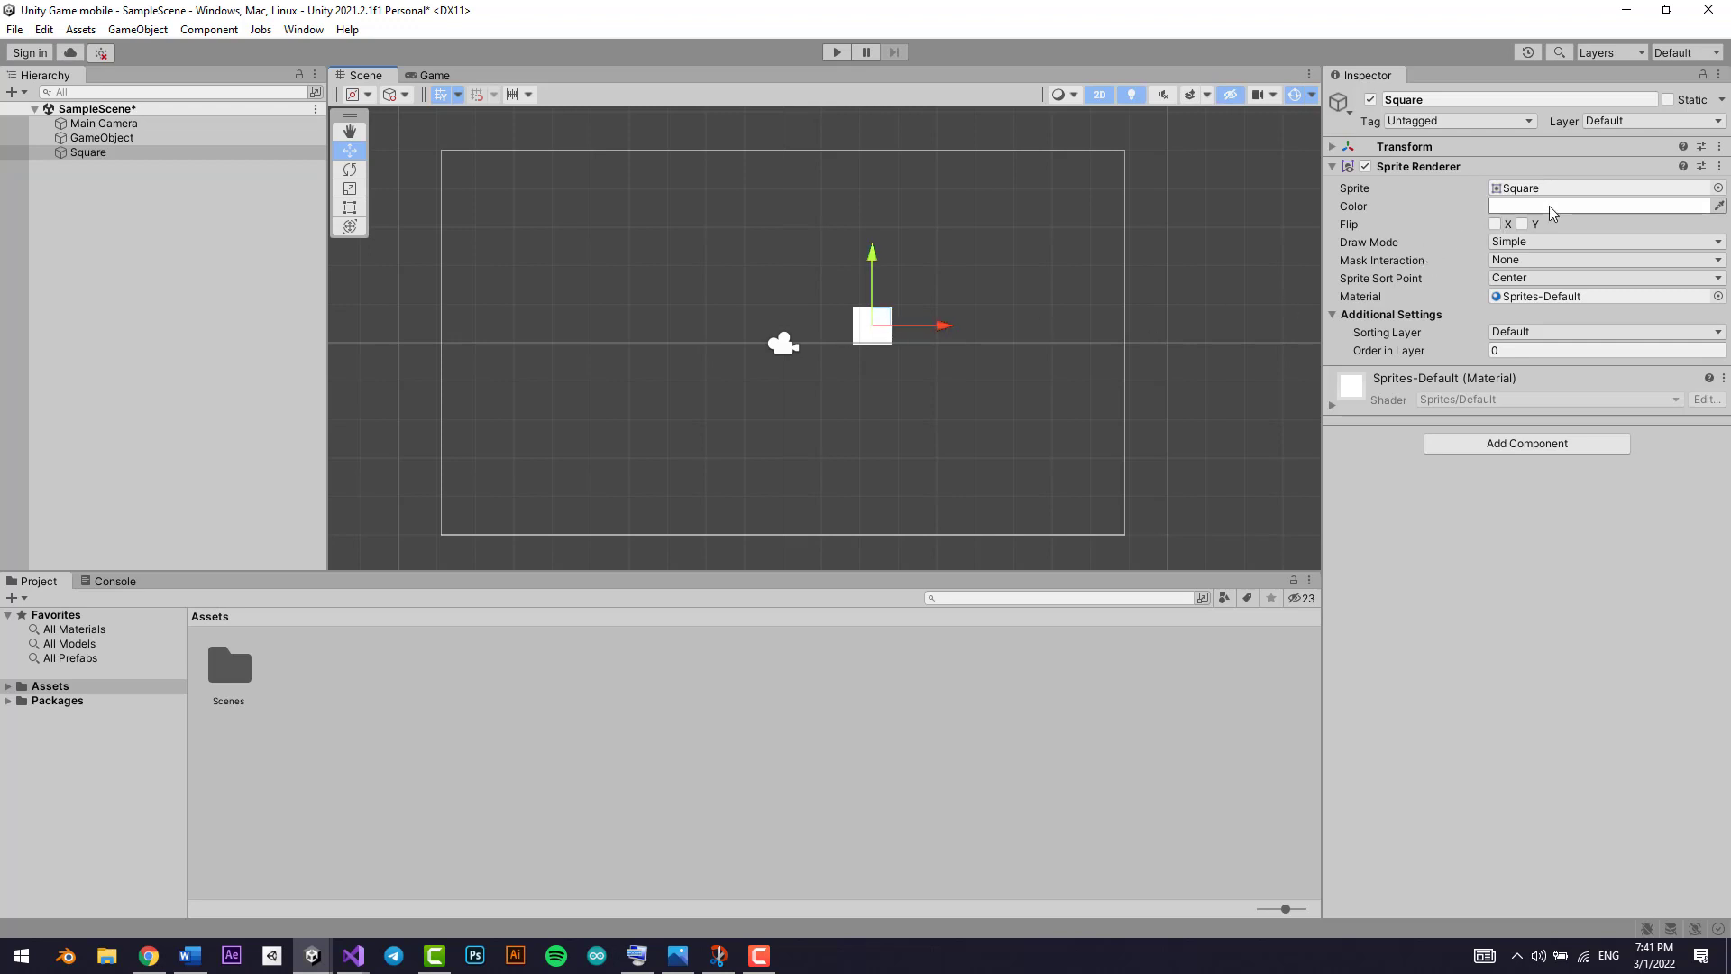
left_click(1495, 224)
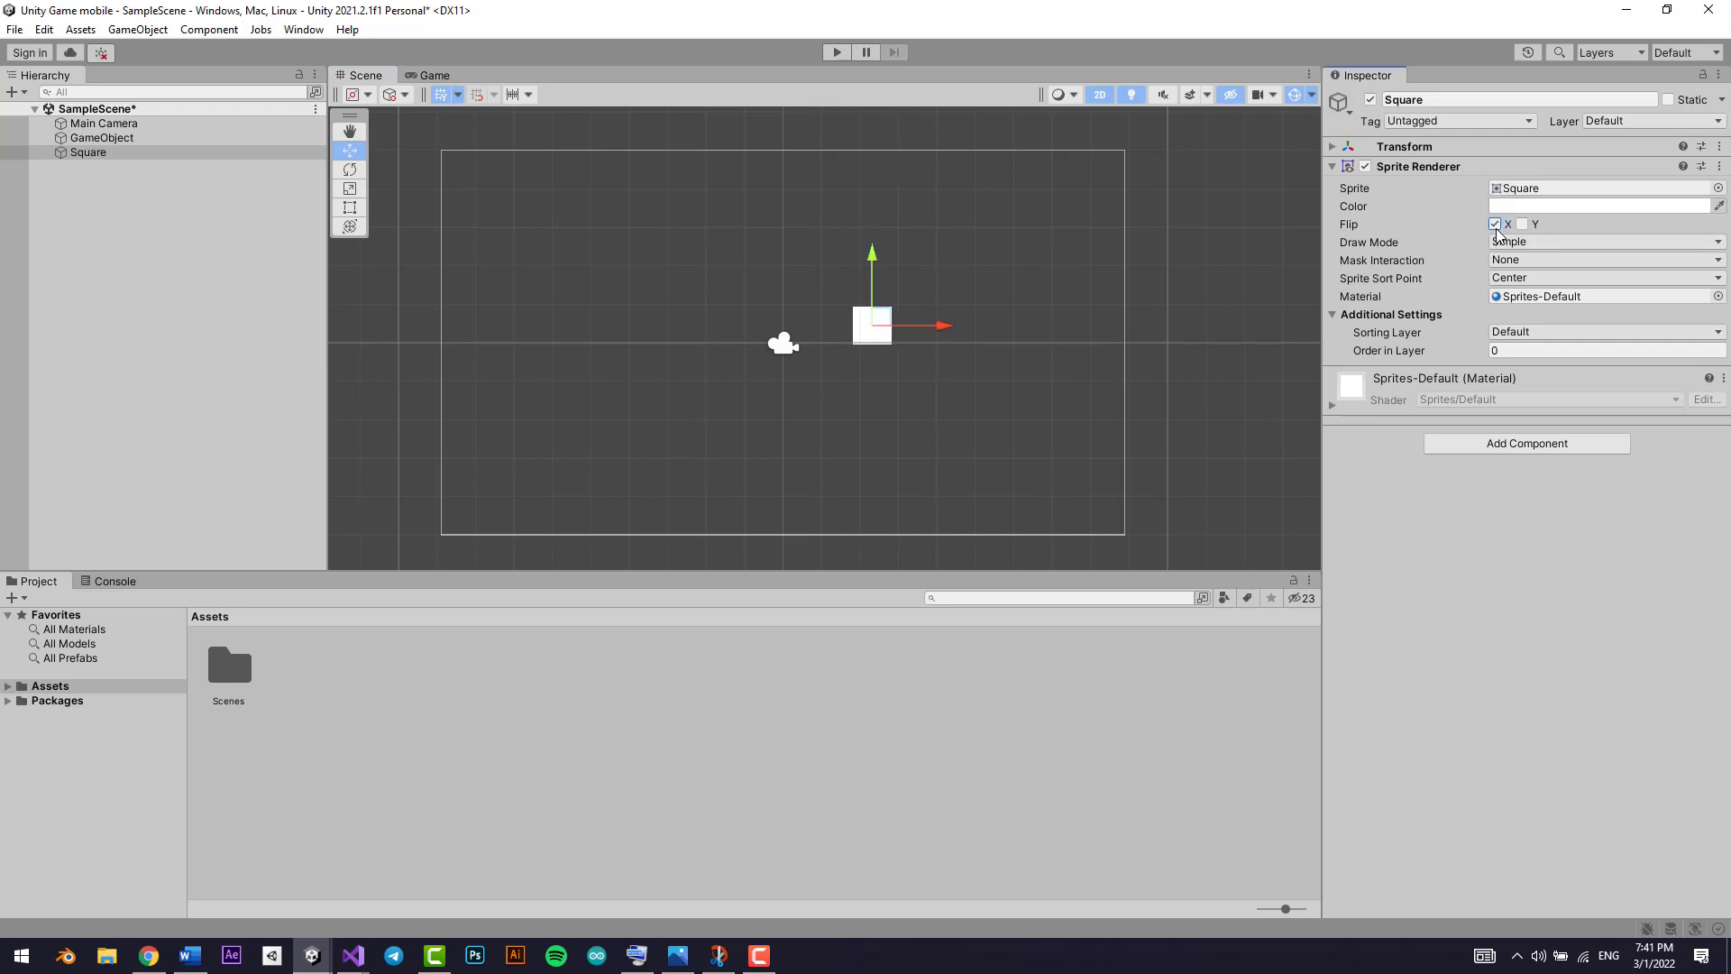
left_click(872, 224)
left_click(880, 321)
left_click_drag(879, 321, 757, 225)
Tilt the Square with the Rotate tool to rotation -22.302, 129.595, -113.591
left_click(352, 171)
left_click(1425, 147)
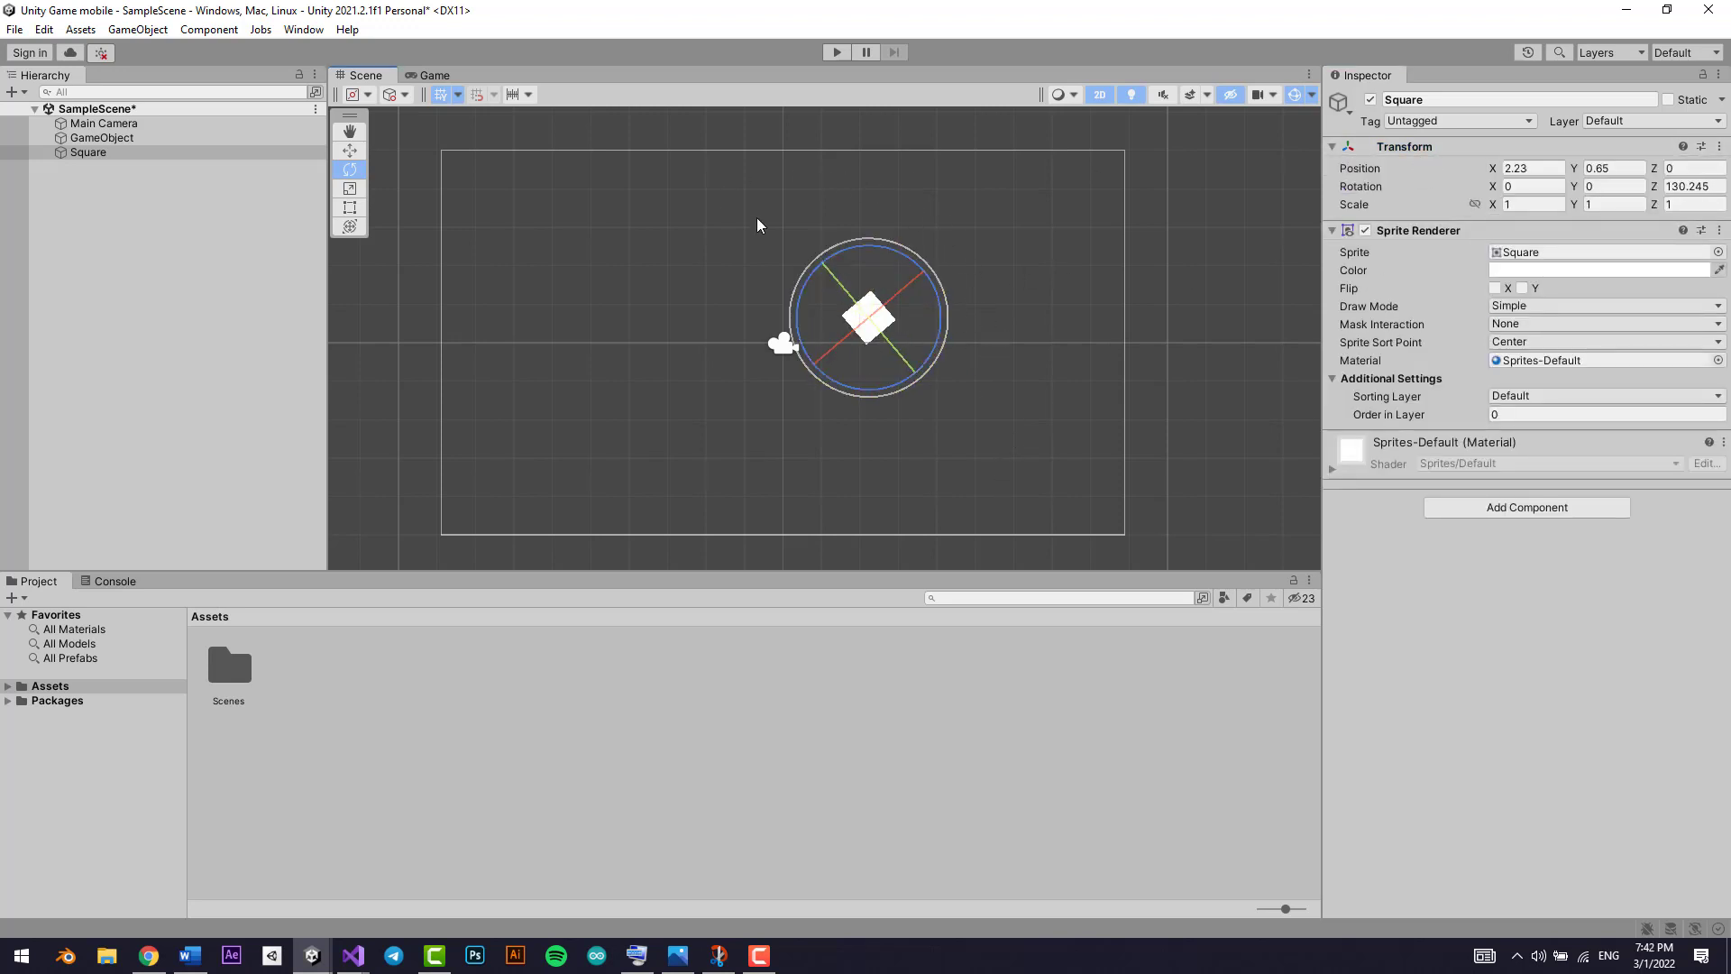
left_click_drag(911, 290, 695, 421)
left_click_drag(888, 310, 762, 269)
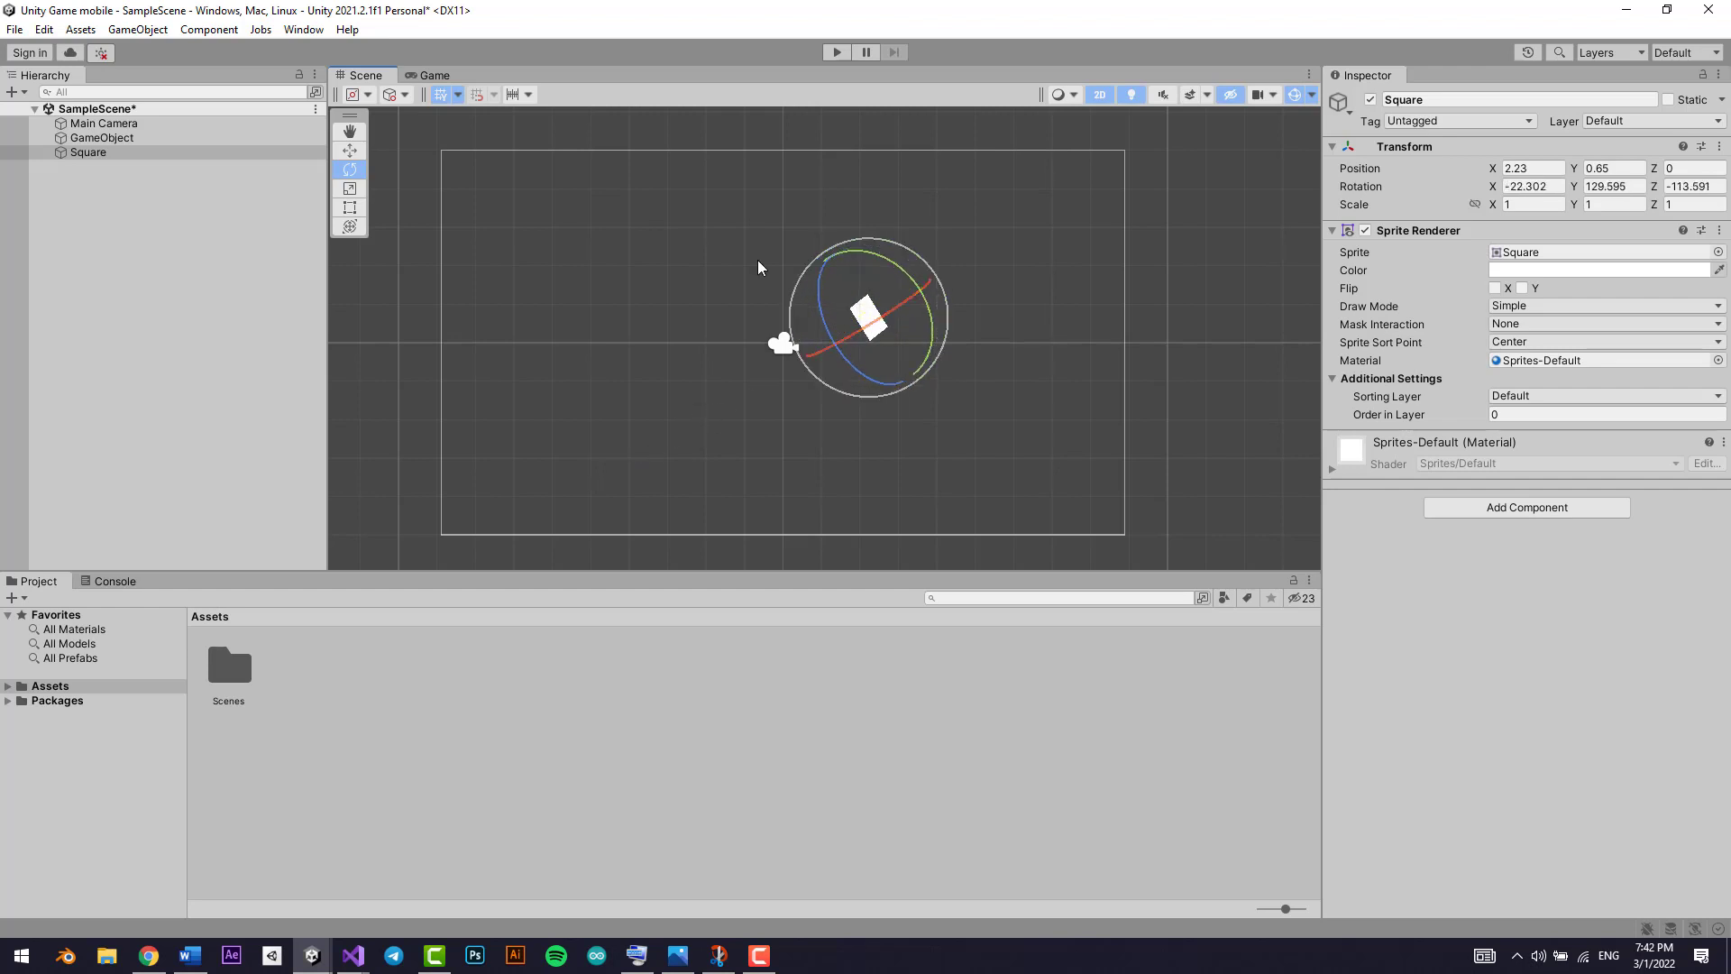
Reset the Square's position to 0, 0, 0 and its rotation to zero
key("q")
right_click(1375, 185)
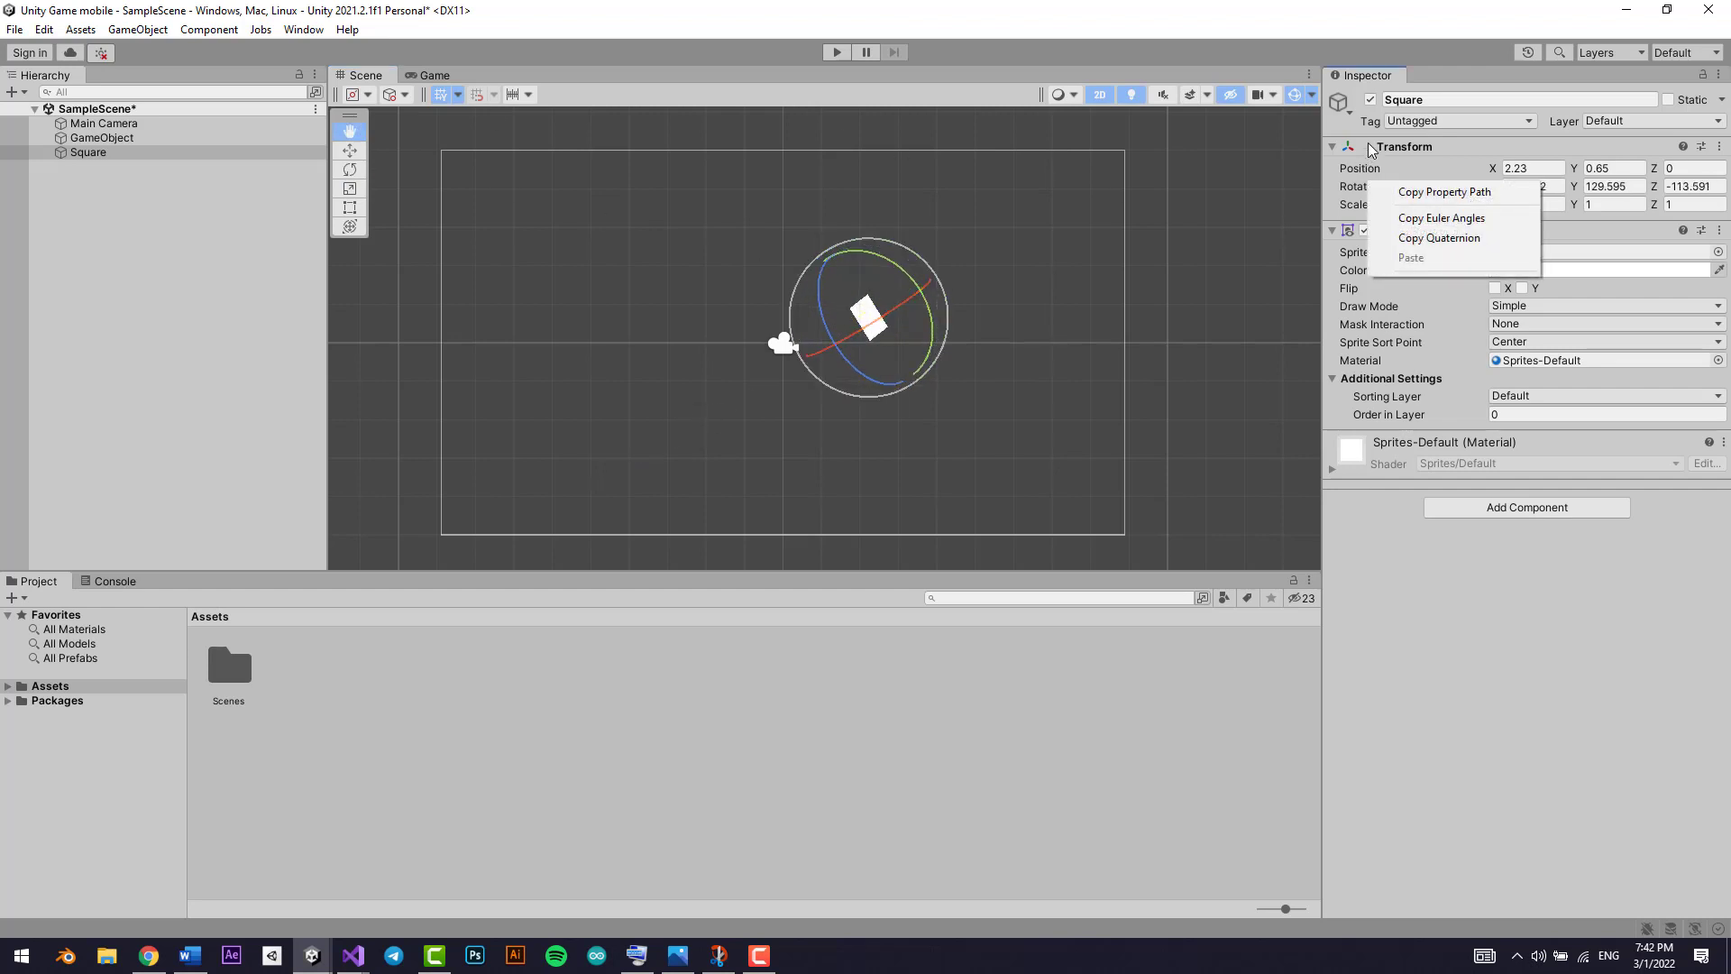
mouse_move(1437, 323)
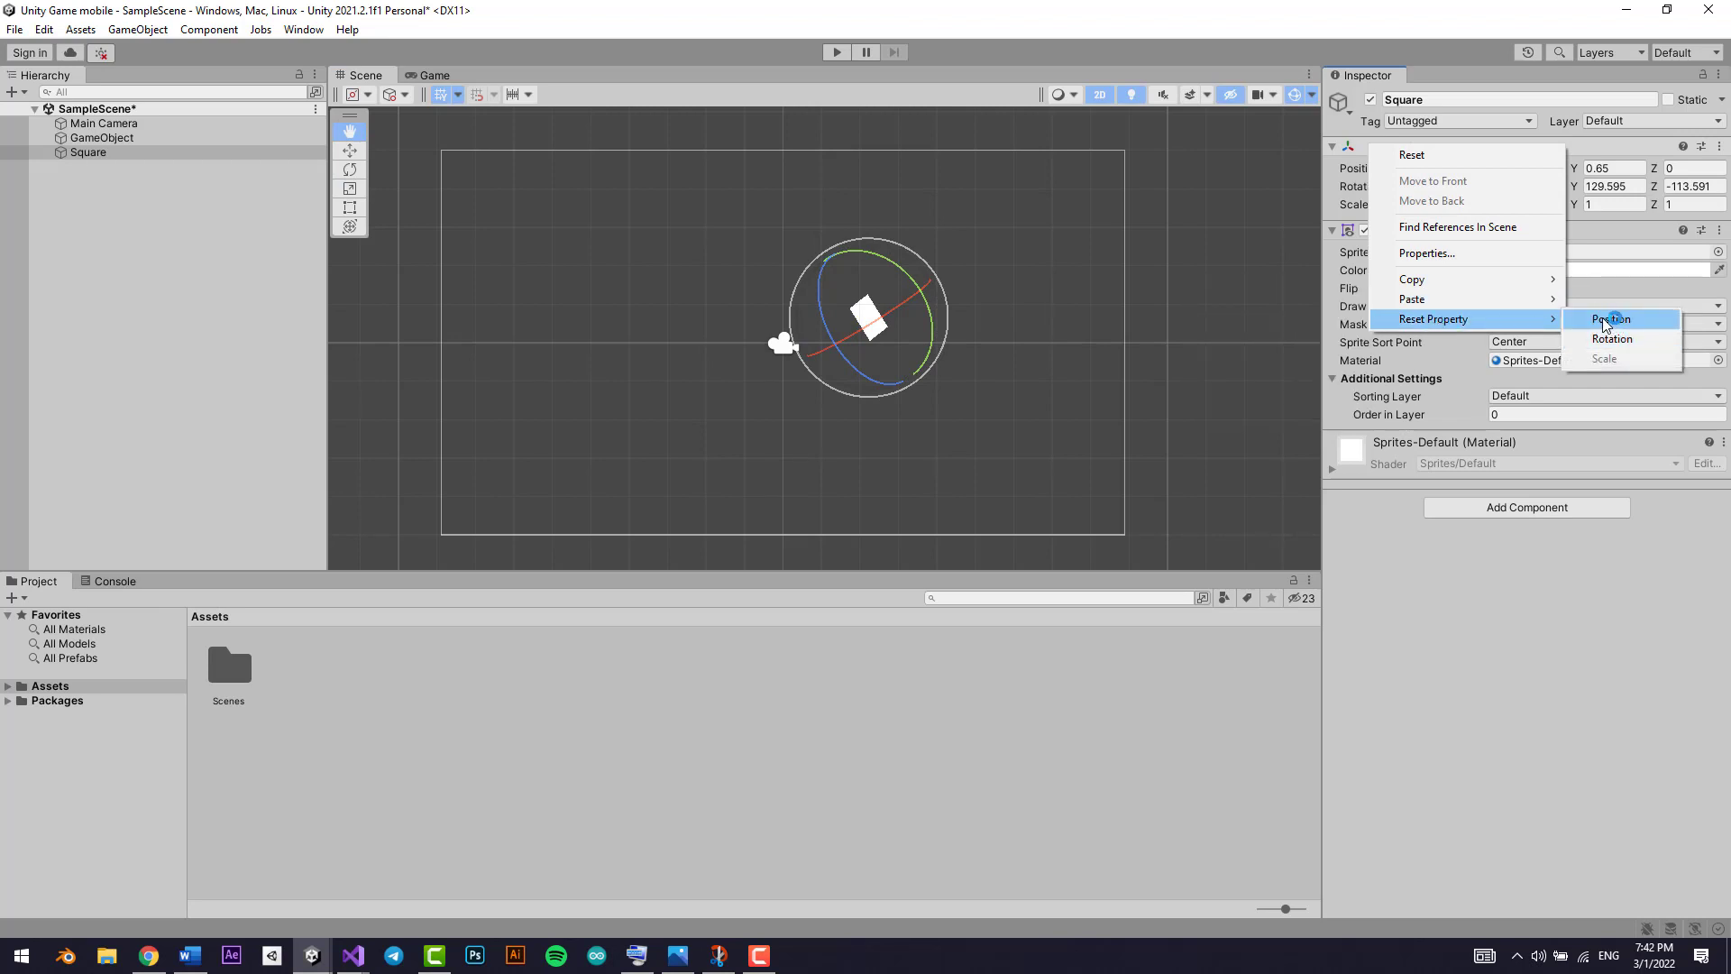
left_click(1607, 321)
right_click(1388, 147)
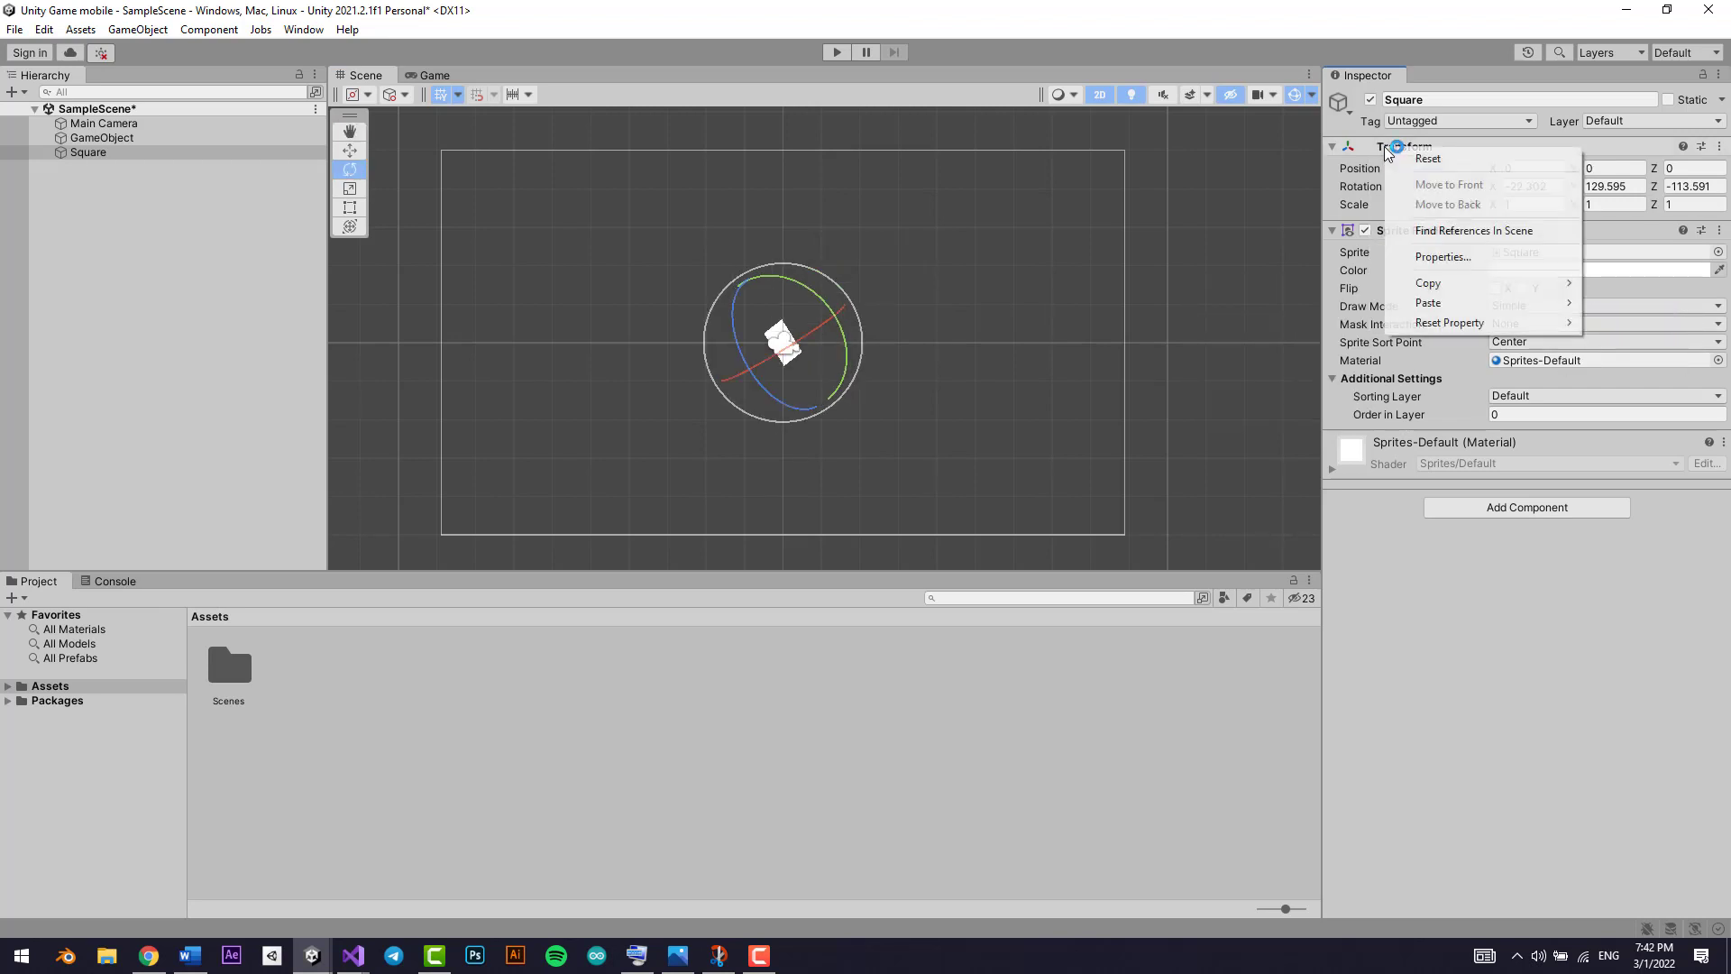
mouse_move(1453, 326)
left_click(1606, 341)
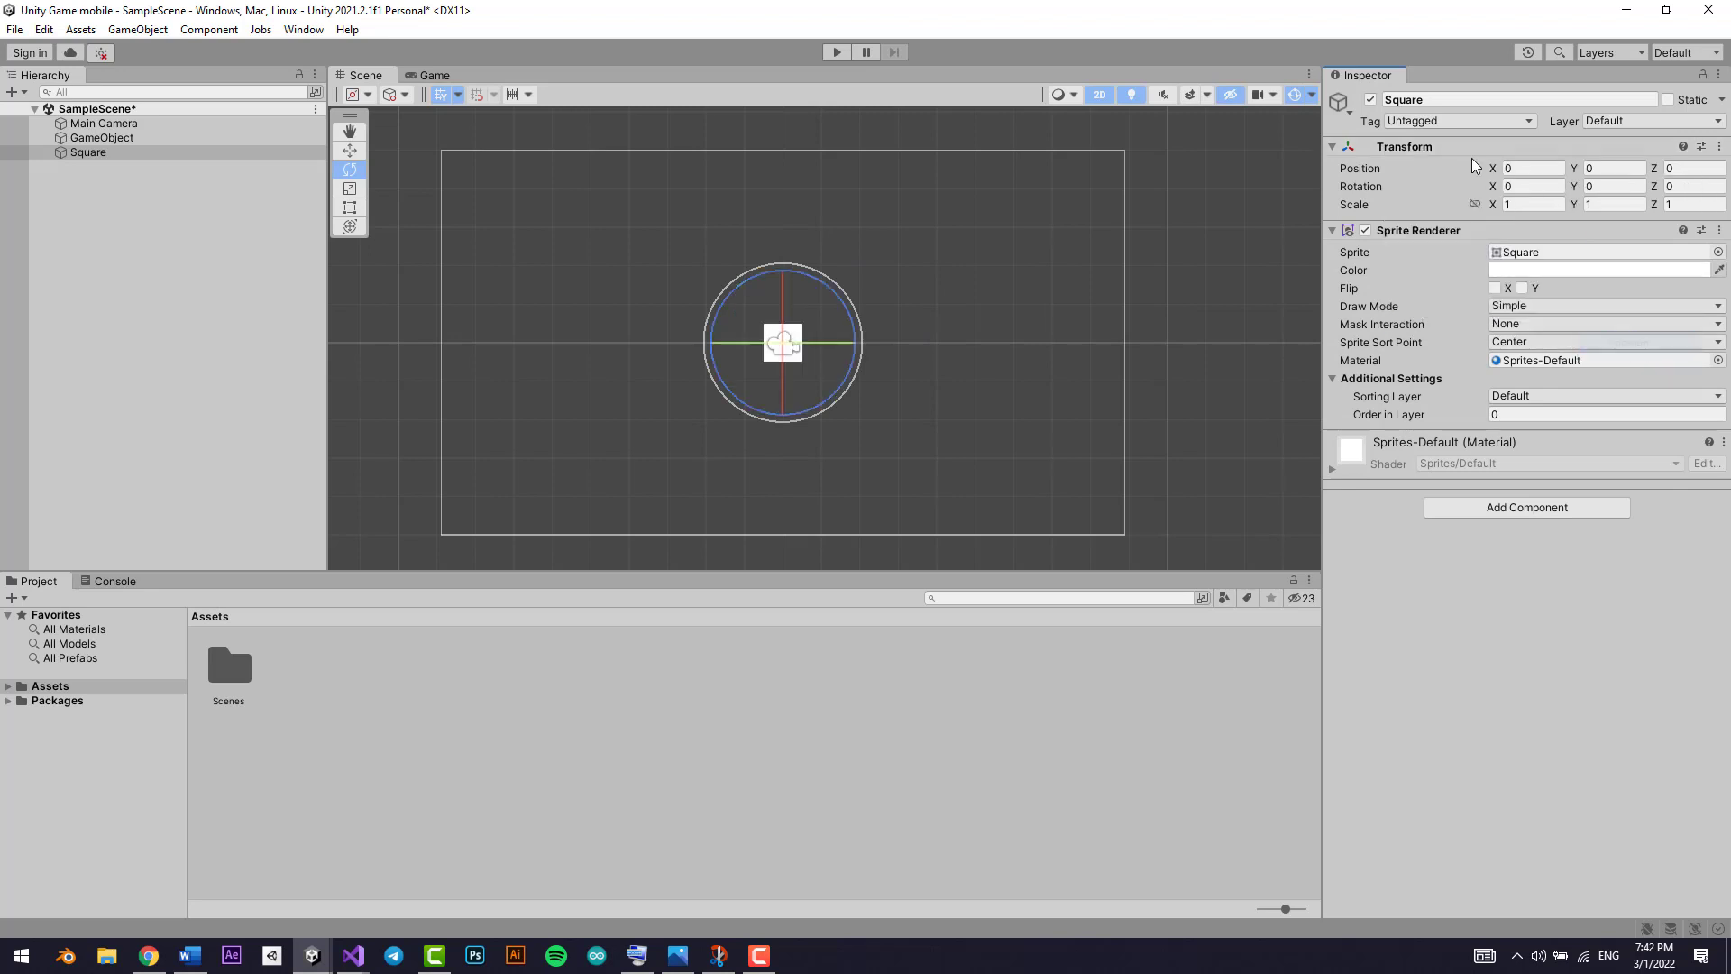
Reset the whole Transform component to defaults and deselect the Square
right_click(1445, 156)
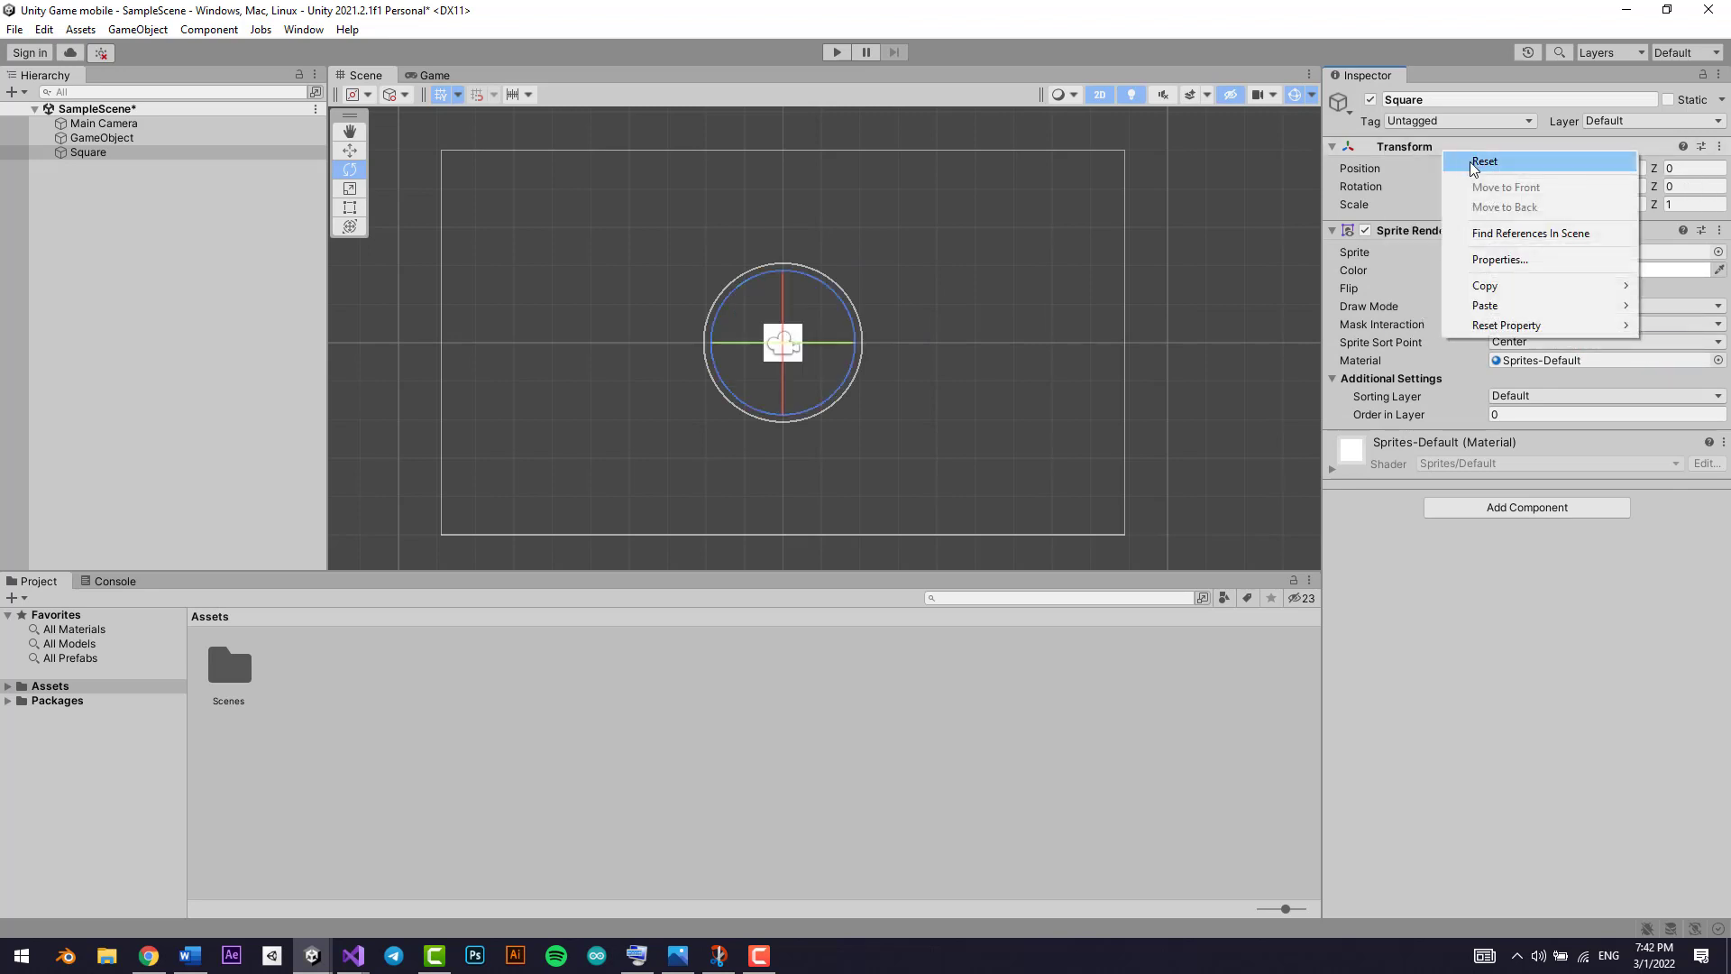
left_click(1473, 168)
right_click(1414, 149)
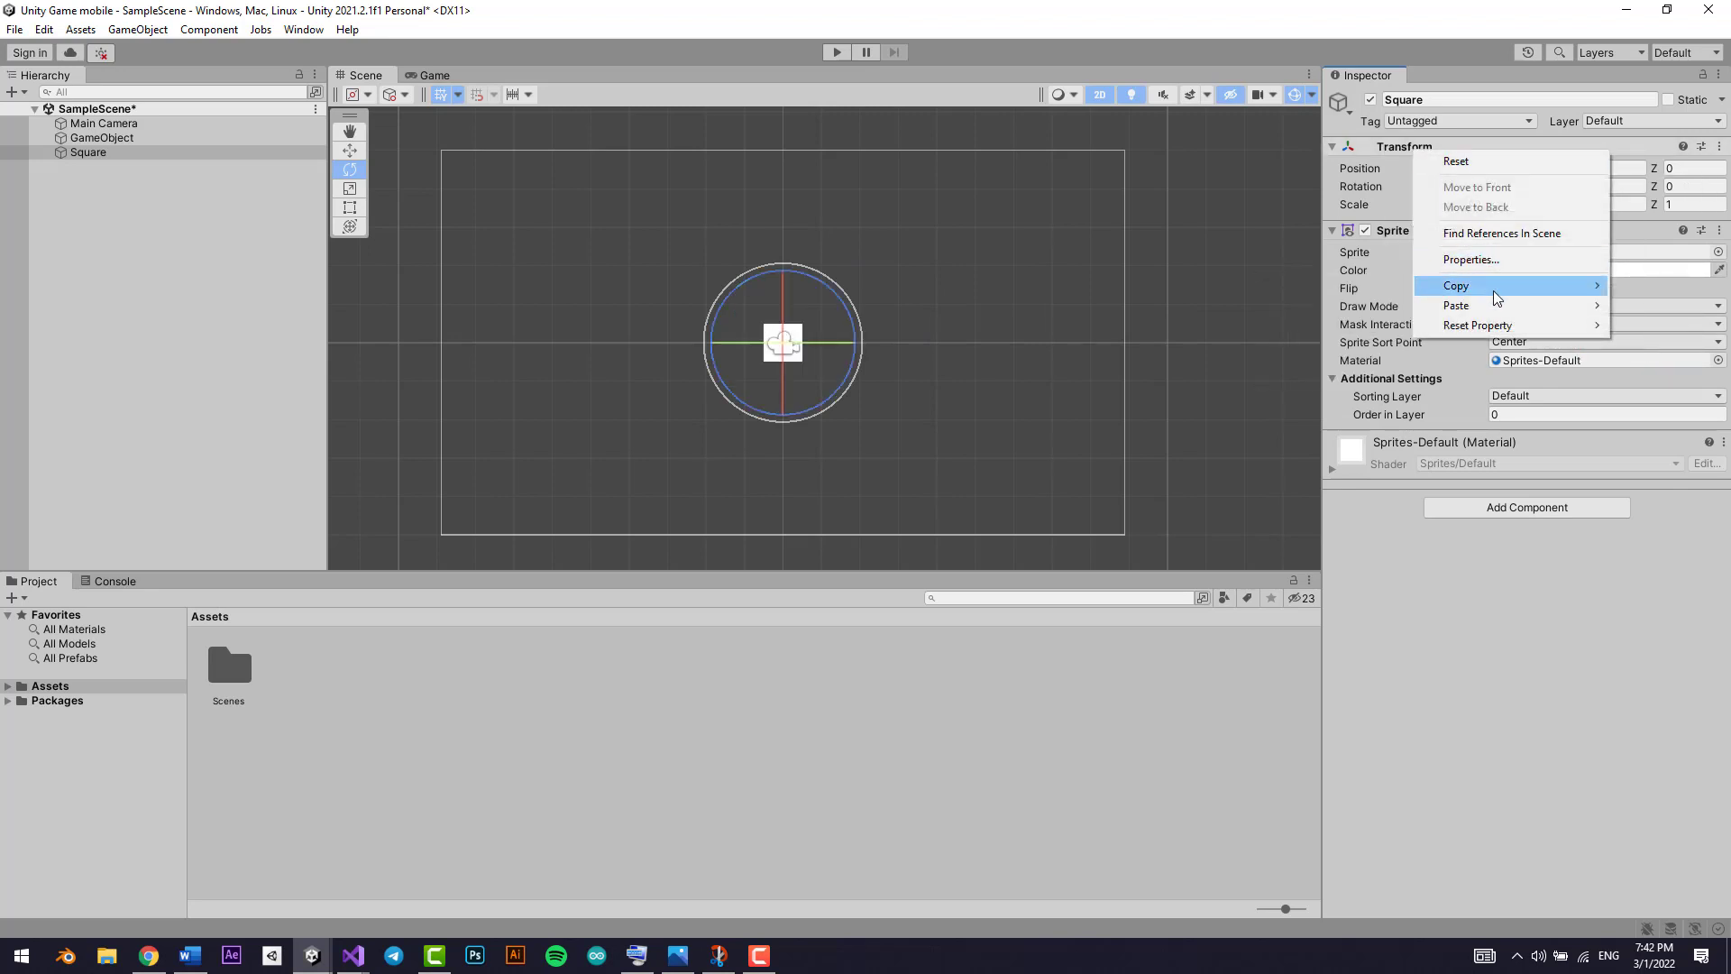
mouse_move(1497, 298)
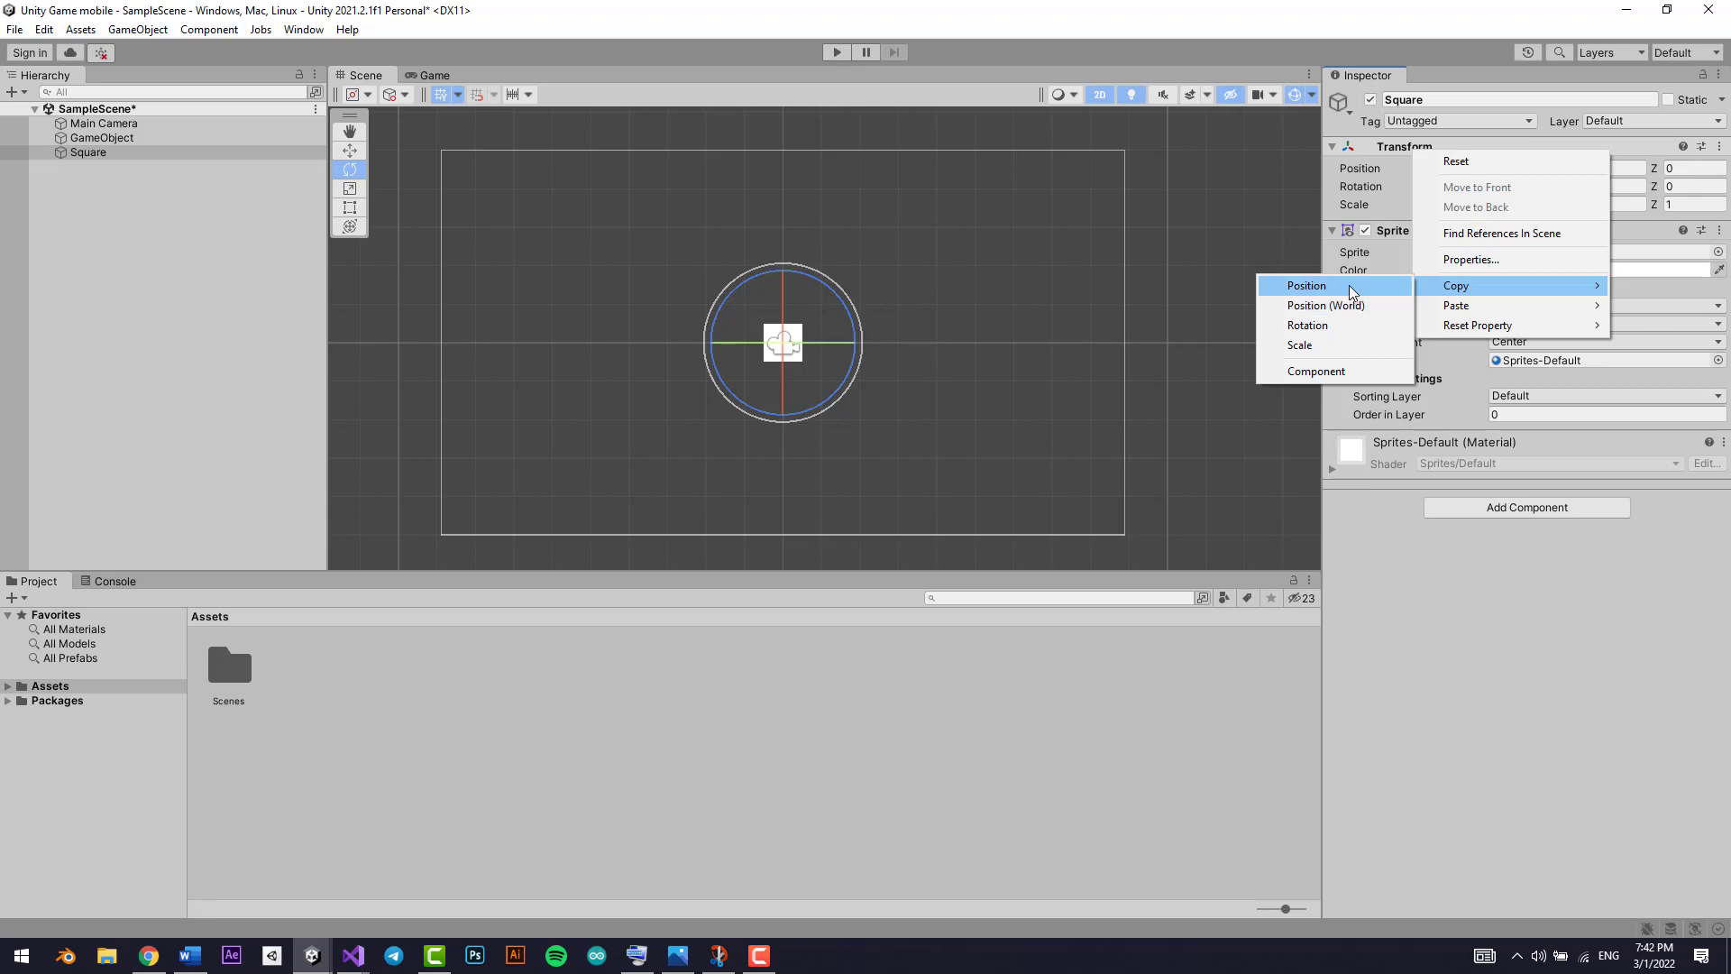
left_click(1457, 160)
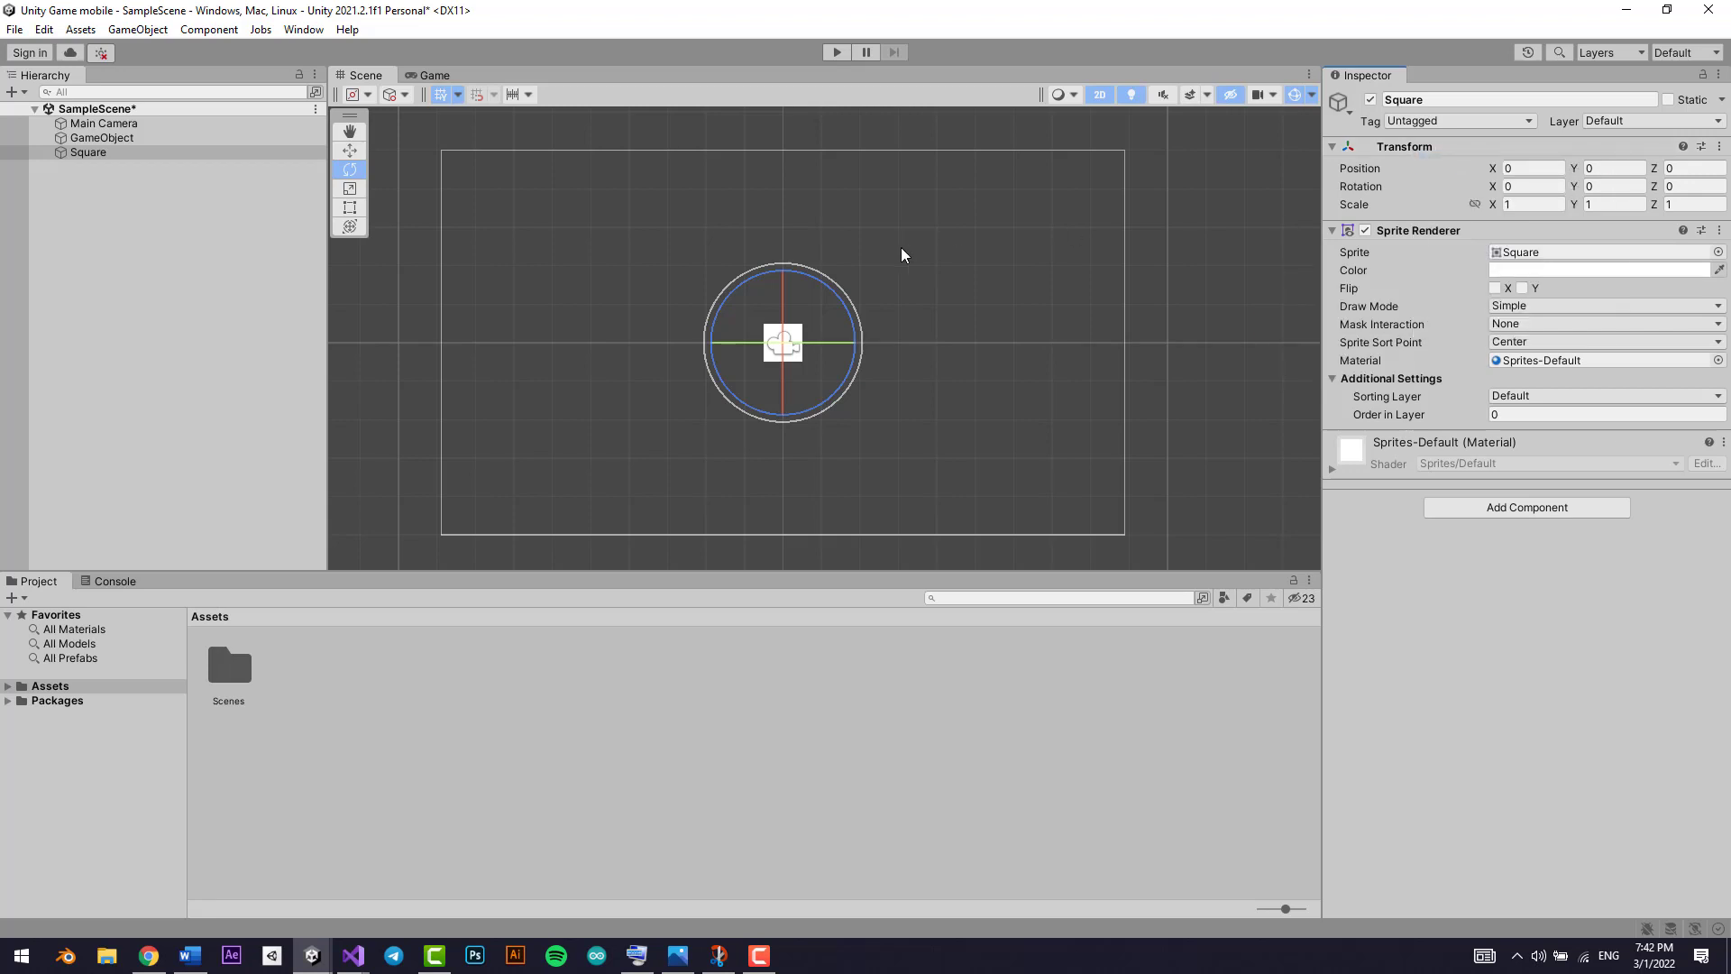
left_click(919, 261)
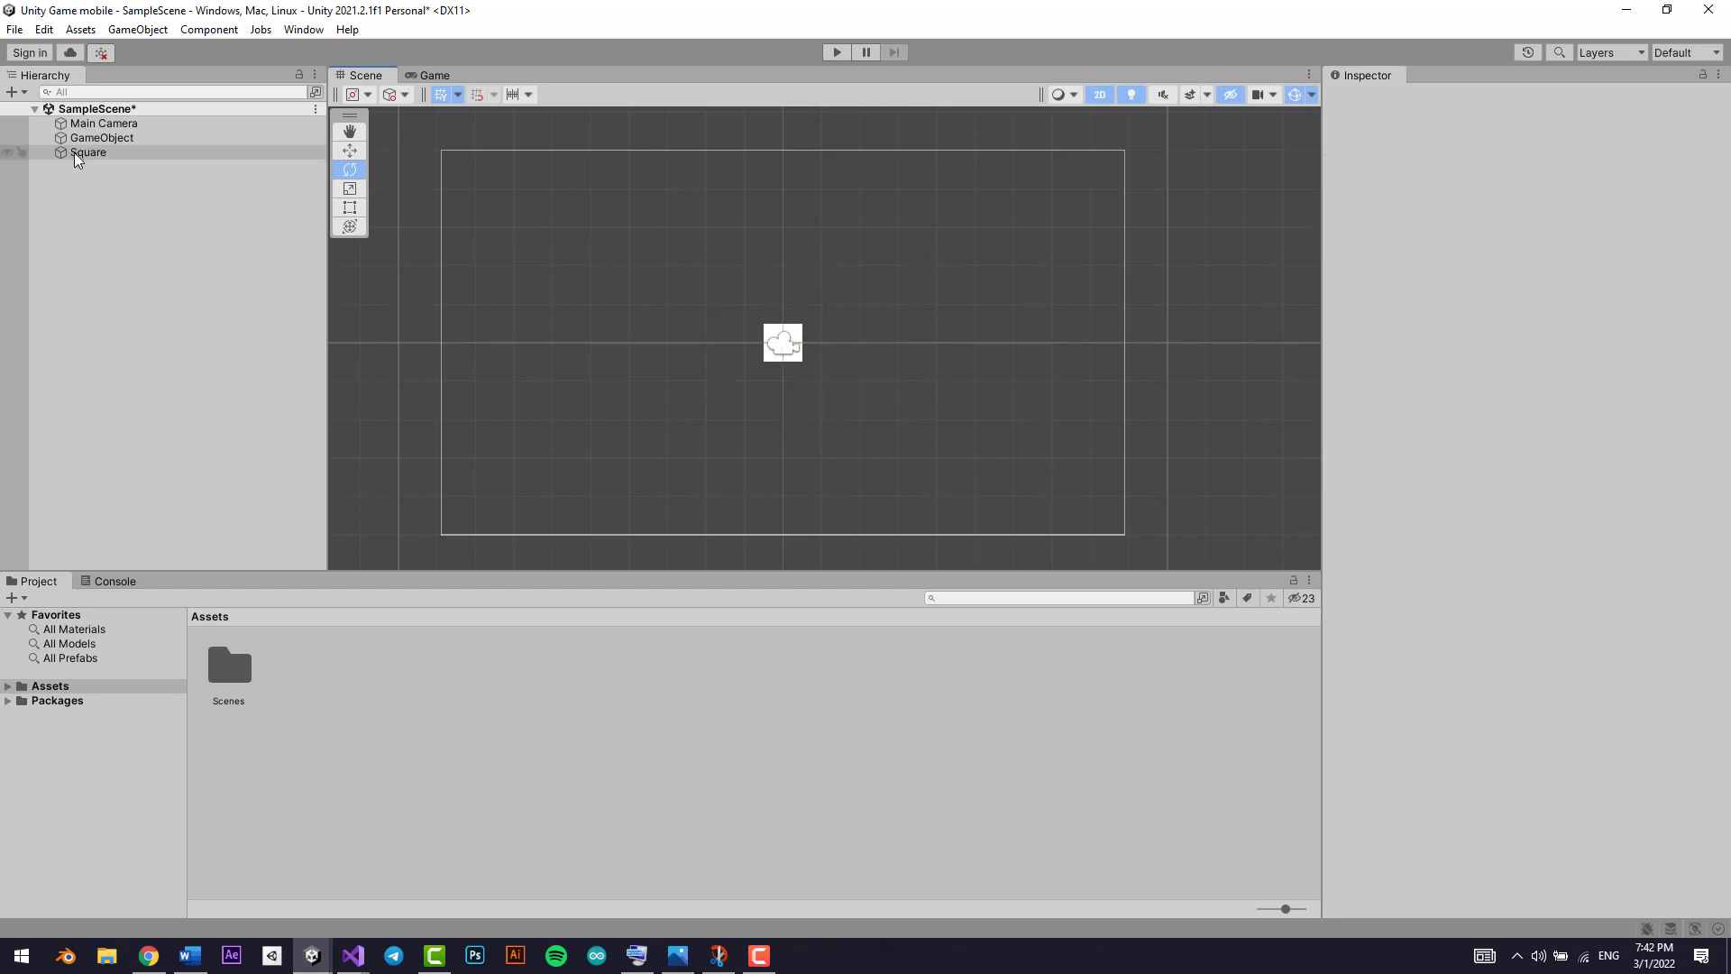
Select the Square, stretch it taller and wider with the Scale tool, then undo
left_click(178, 151)
left_click(350, 189)
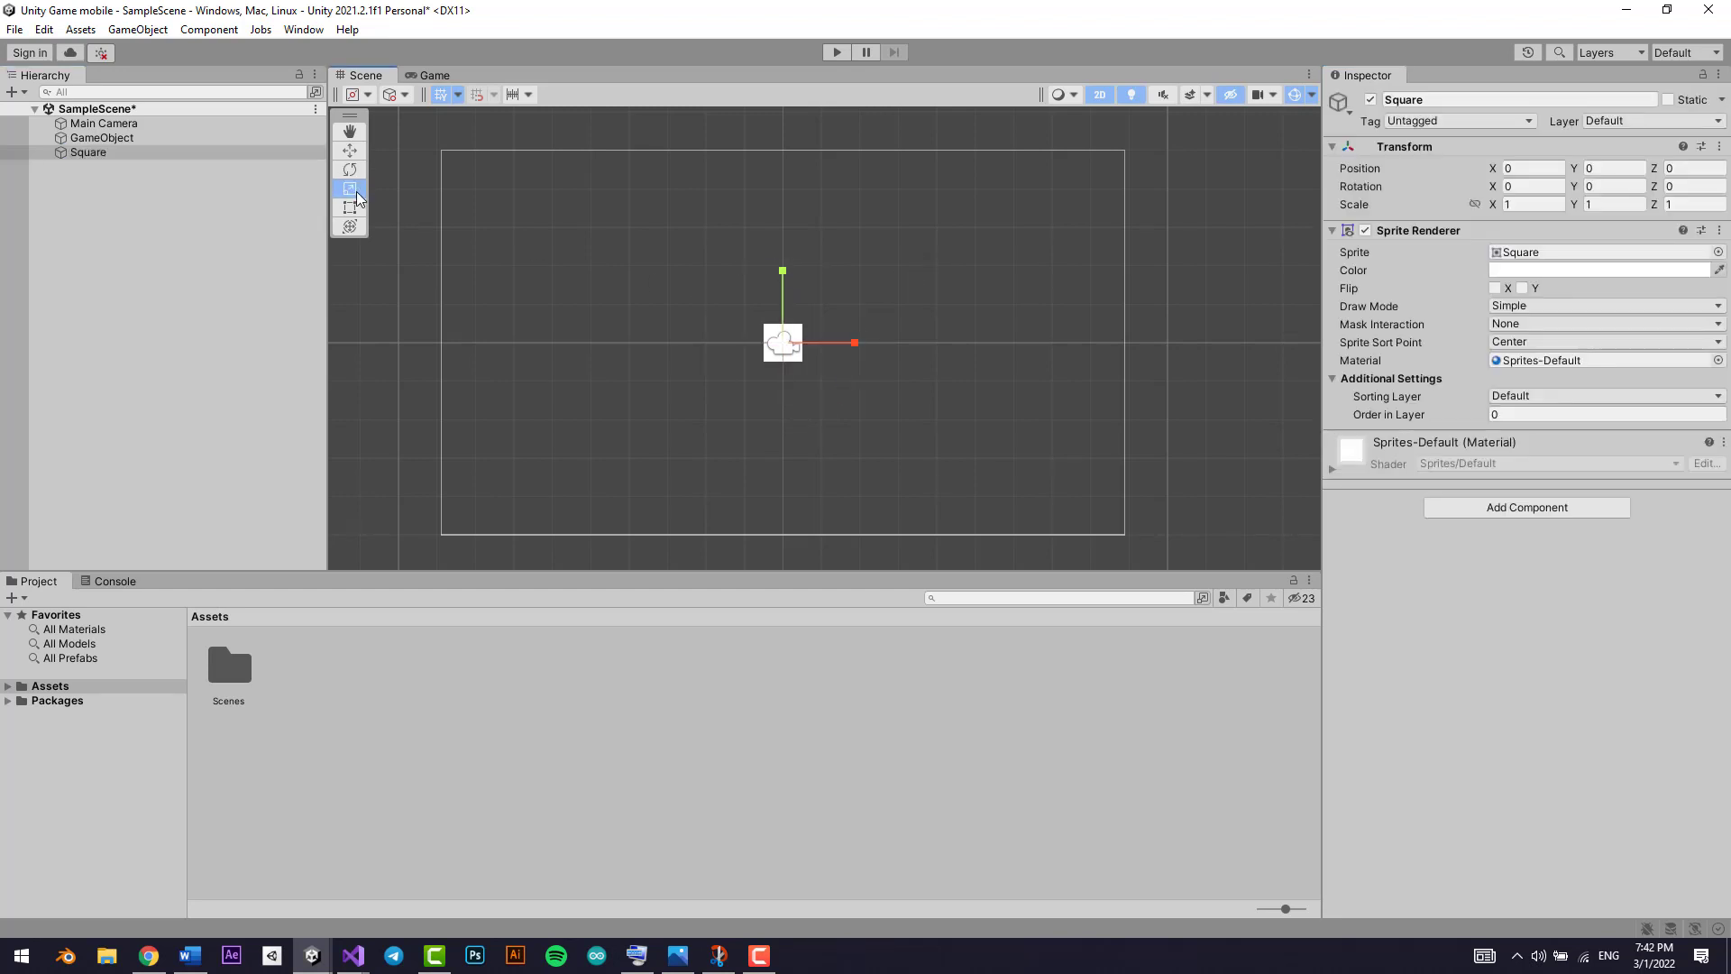
mouse_move(782, 272)
left_mouse_down()
mouse_move(782, 217)
mouse_move(781, 261)
left_mouse_up()
left_click_drag(854, 343, 972, 344)
key("ctrl+z")
key("ctrl+z")
key("ctrl+z")
Enlarge the Square by dragging a corner with the Rect tool
left_click(351, 208)
left_click_drag(803, 317, 813, 269)
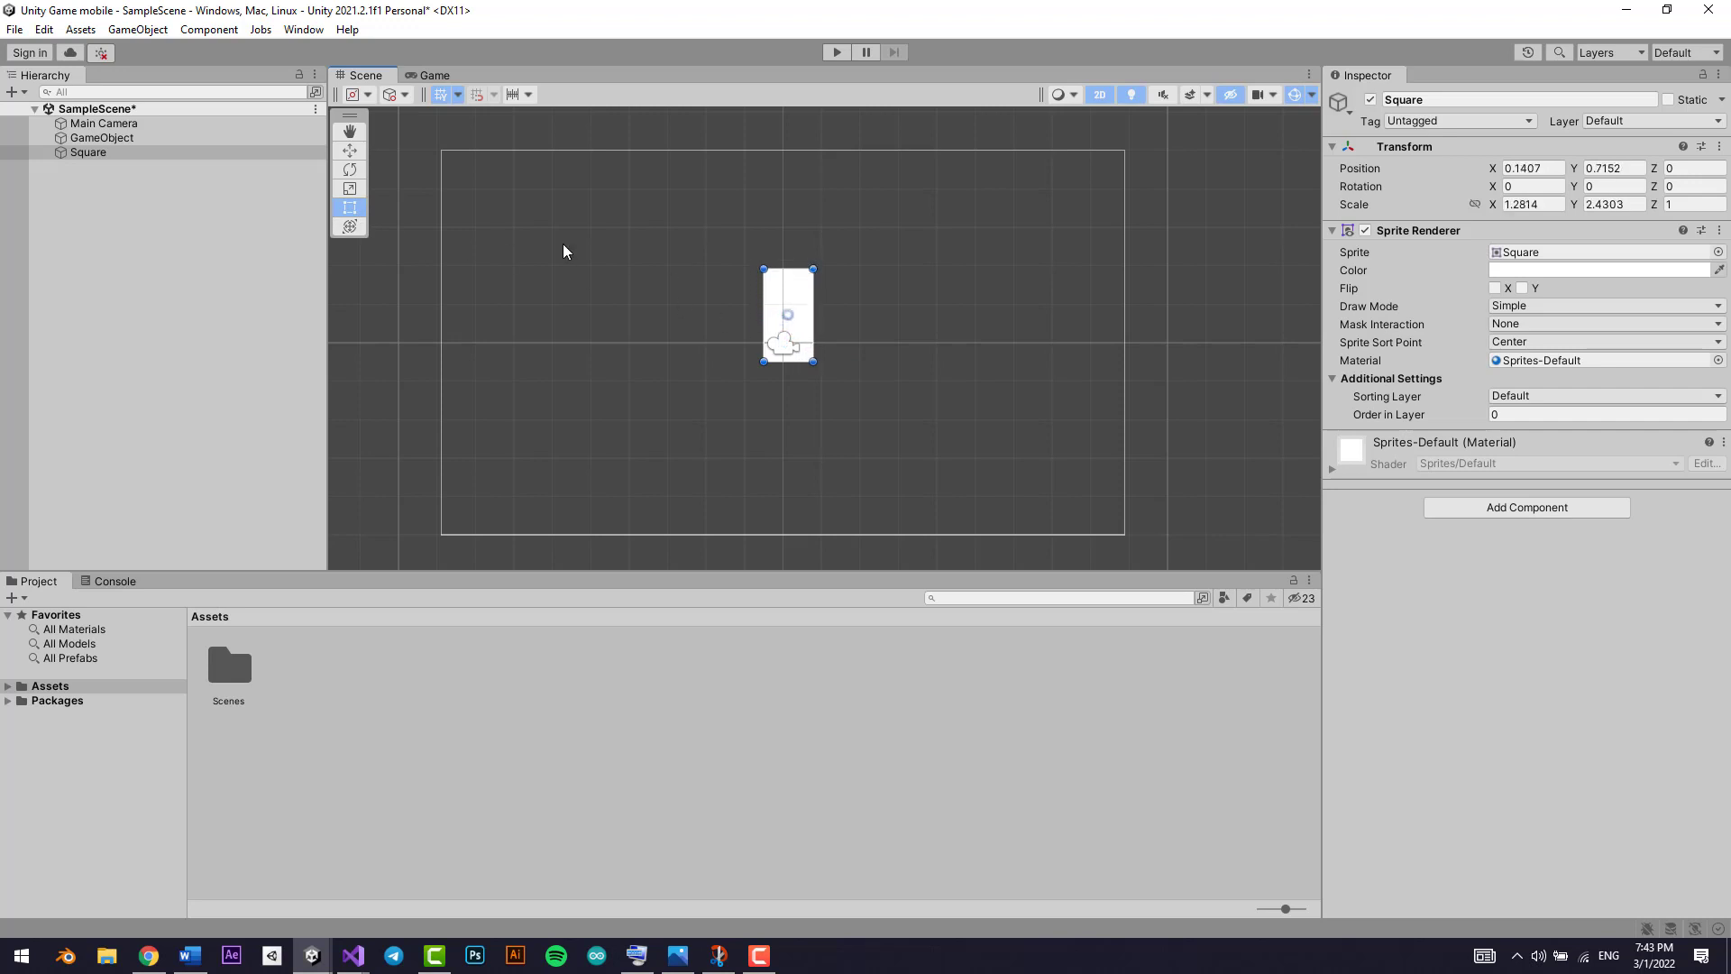
left_click(351, 190)
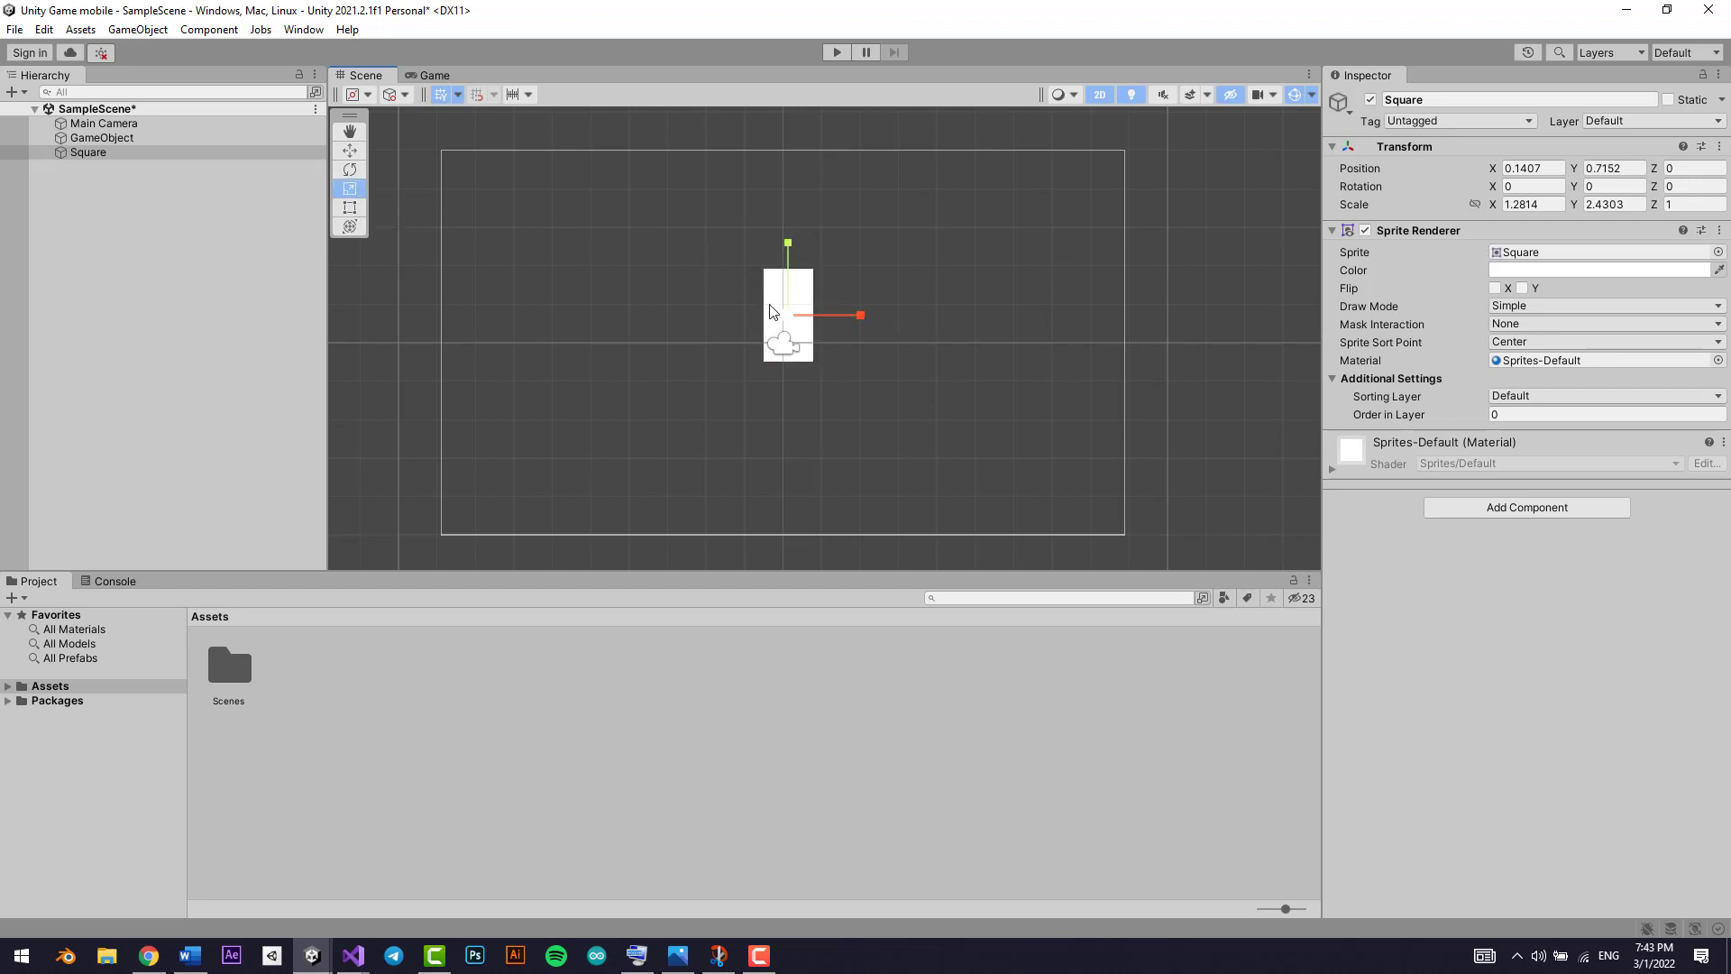
left_click(353, 207)
With the Transform tool, slide the Square left and rotate it about 42 degrees, then undo everything
left_click(357, 230)
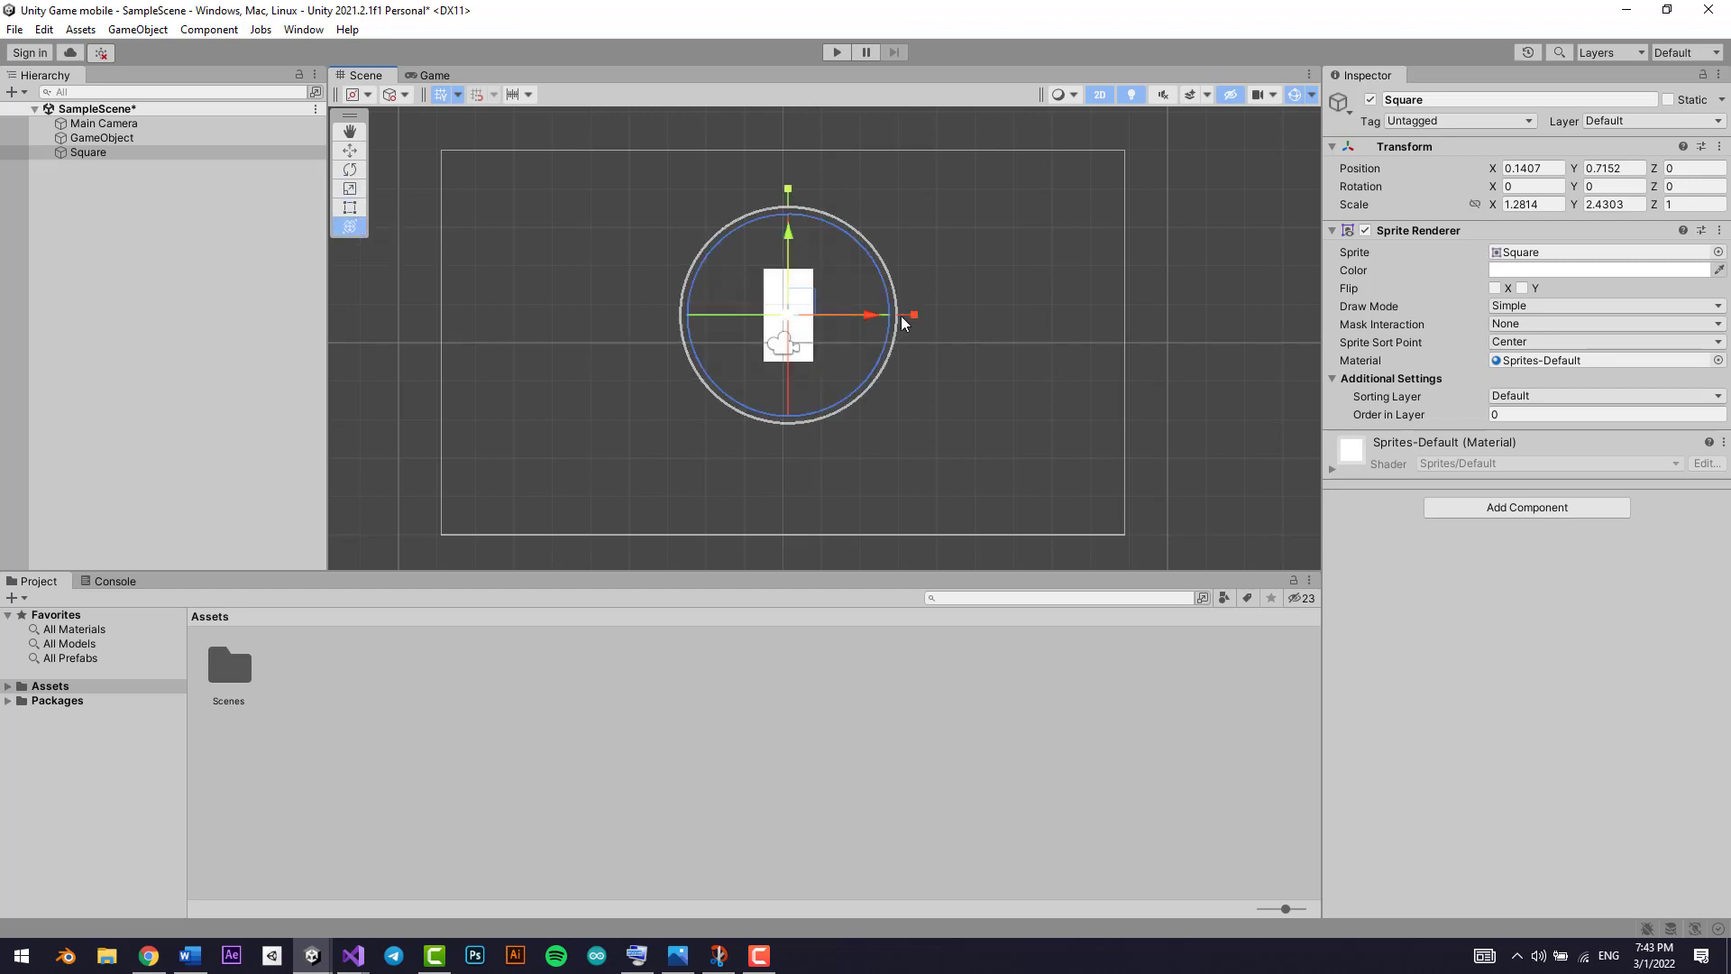
middle_click_drag(986, 267, 931, 340)
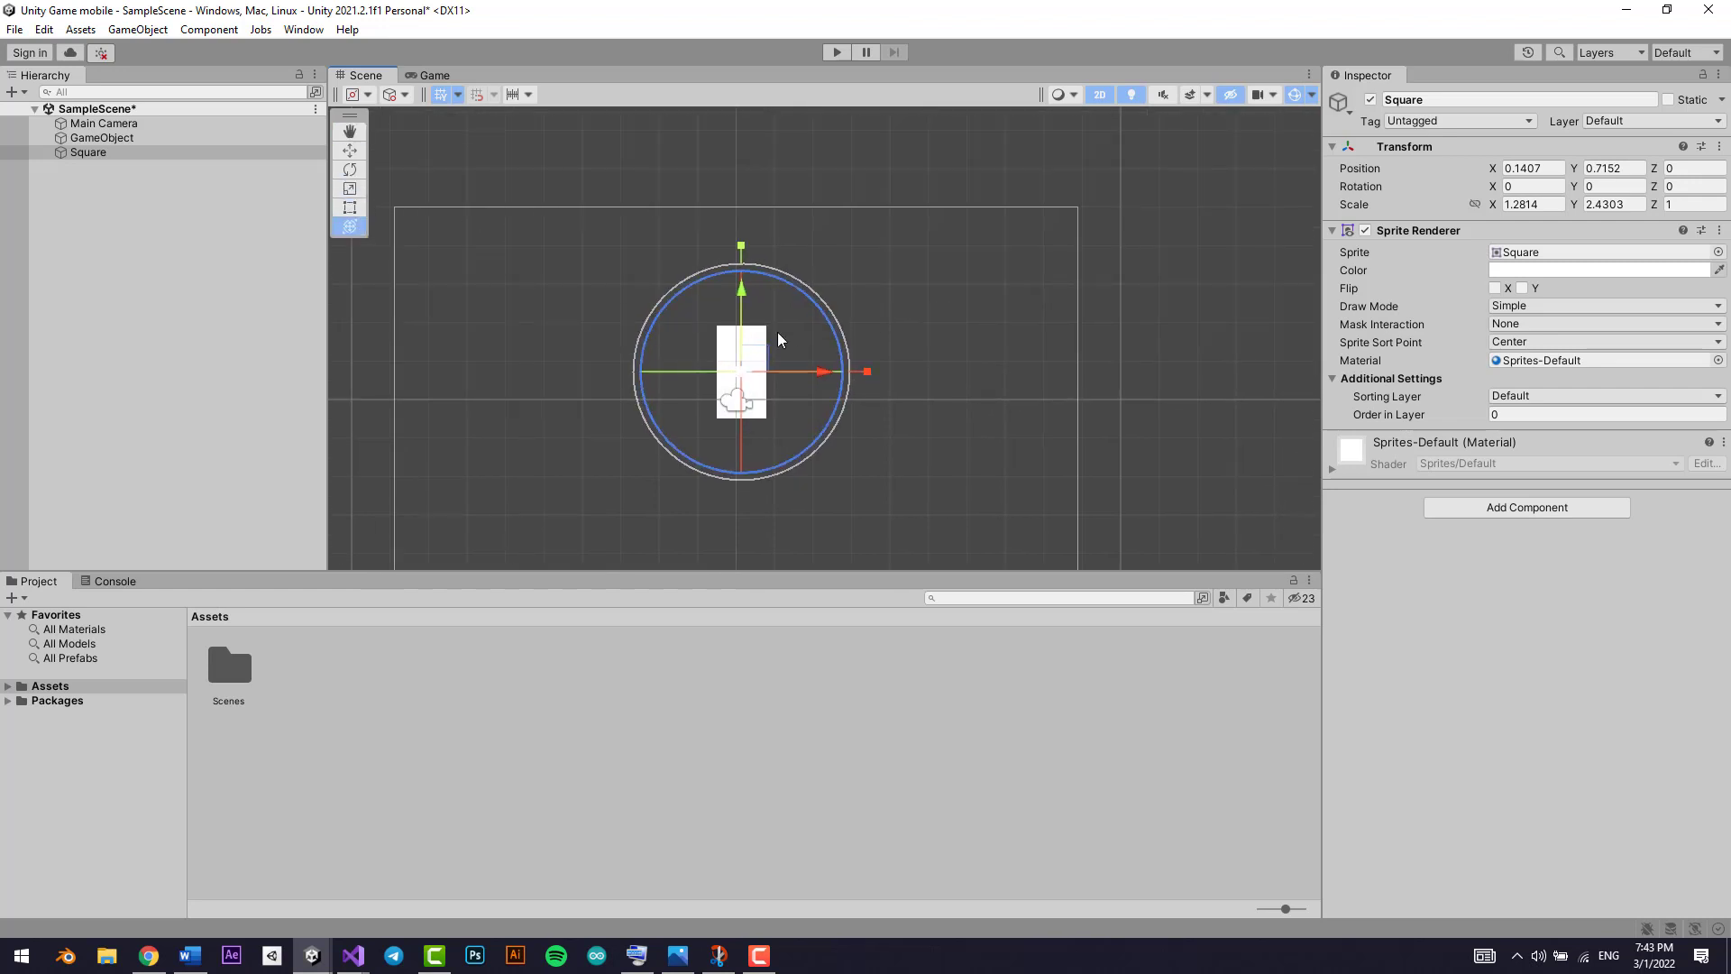
left_click_drag(812, 371, 680, 289)
left_click_drag(786, 286, 860, 257)
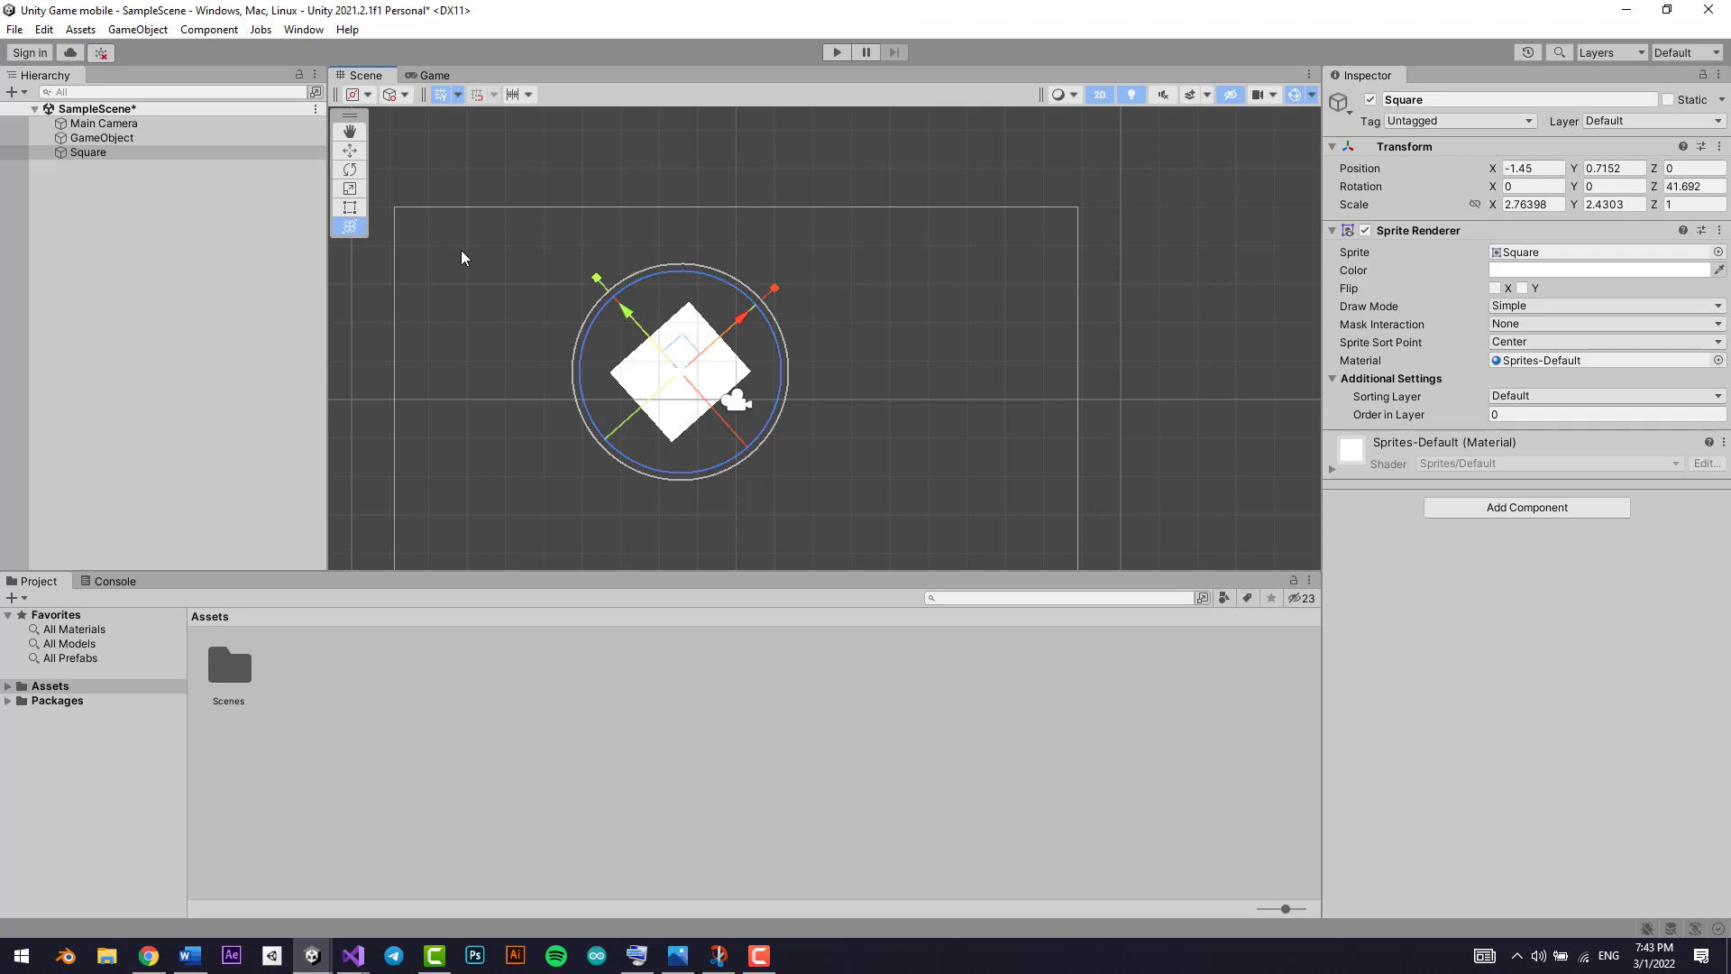
key("ctrl+z")
key("ctrl+z")
key("ctrl+z")
key("ctrl+z")
key("ctrl+z")
key("ctrl+z")
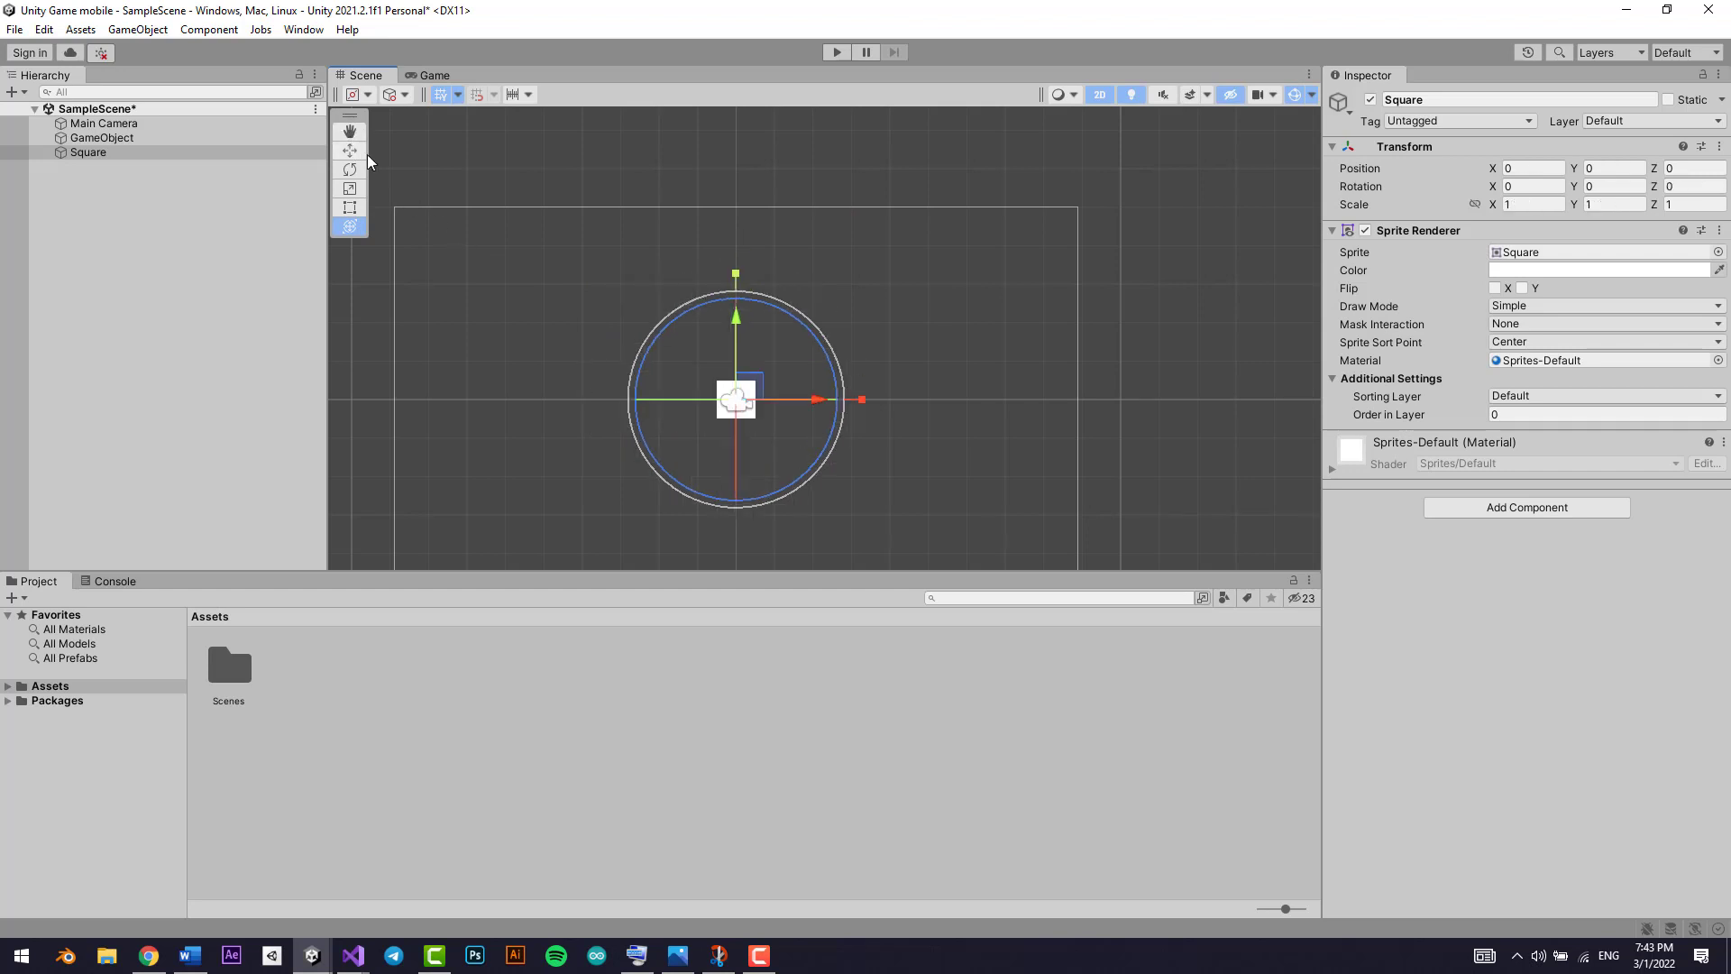
Dismiss the Transform component's options menu and switch to the Move tool (W)
right_click(1409, 154)
left_click(1435, 166)
key("w")
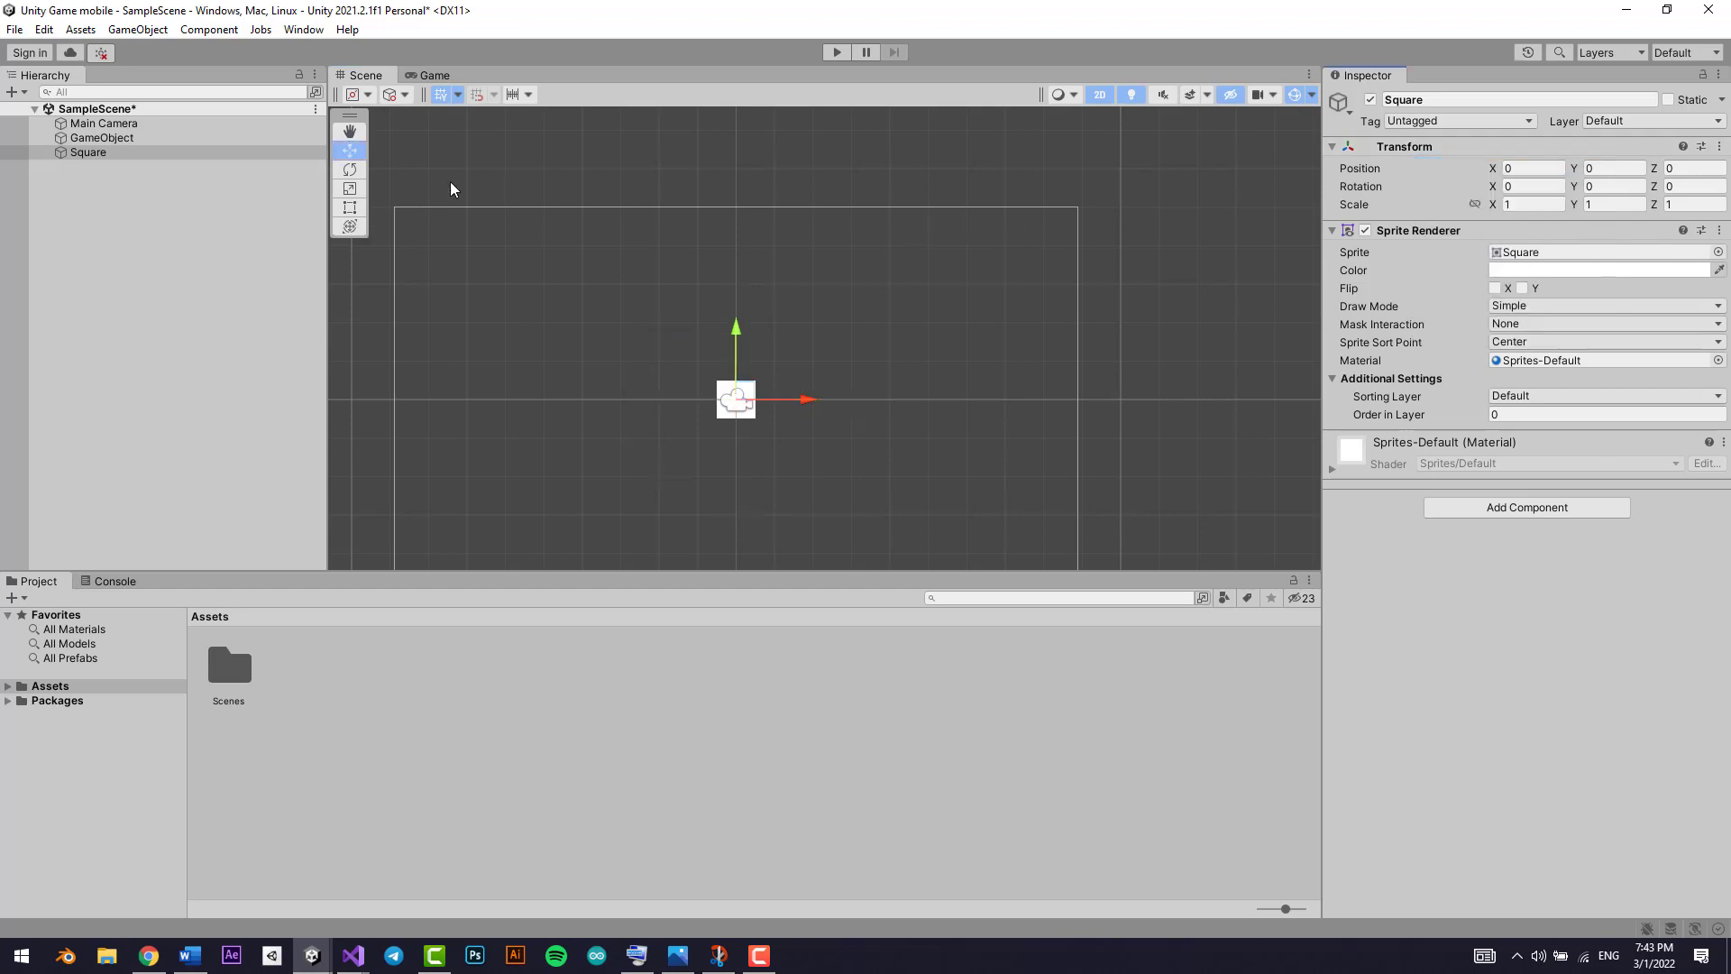
key("w")
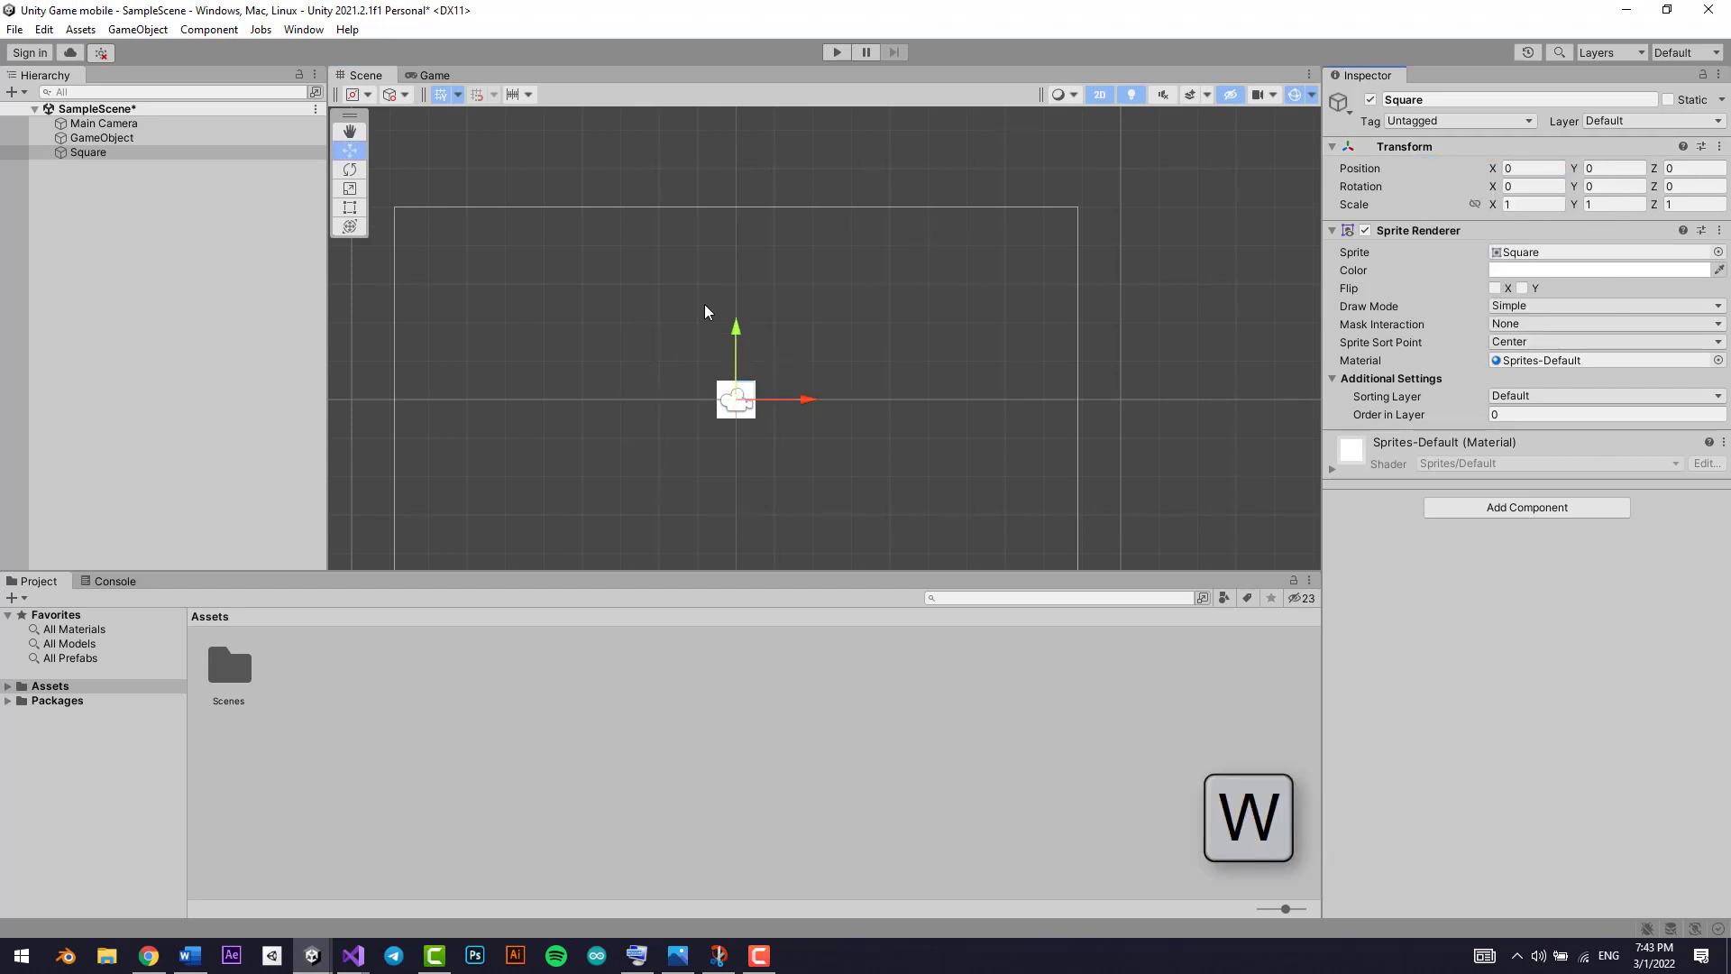
middle_click_drag(711, 310, 606, 325)
Nudge the Square along X and rotate it about 29 degrees, undoing each edit
key("e")
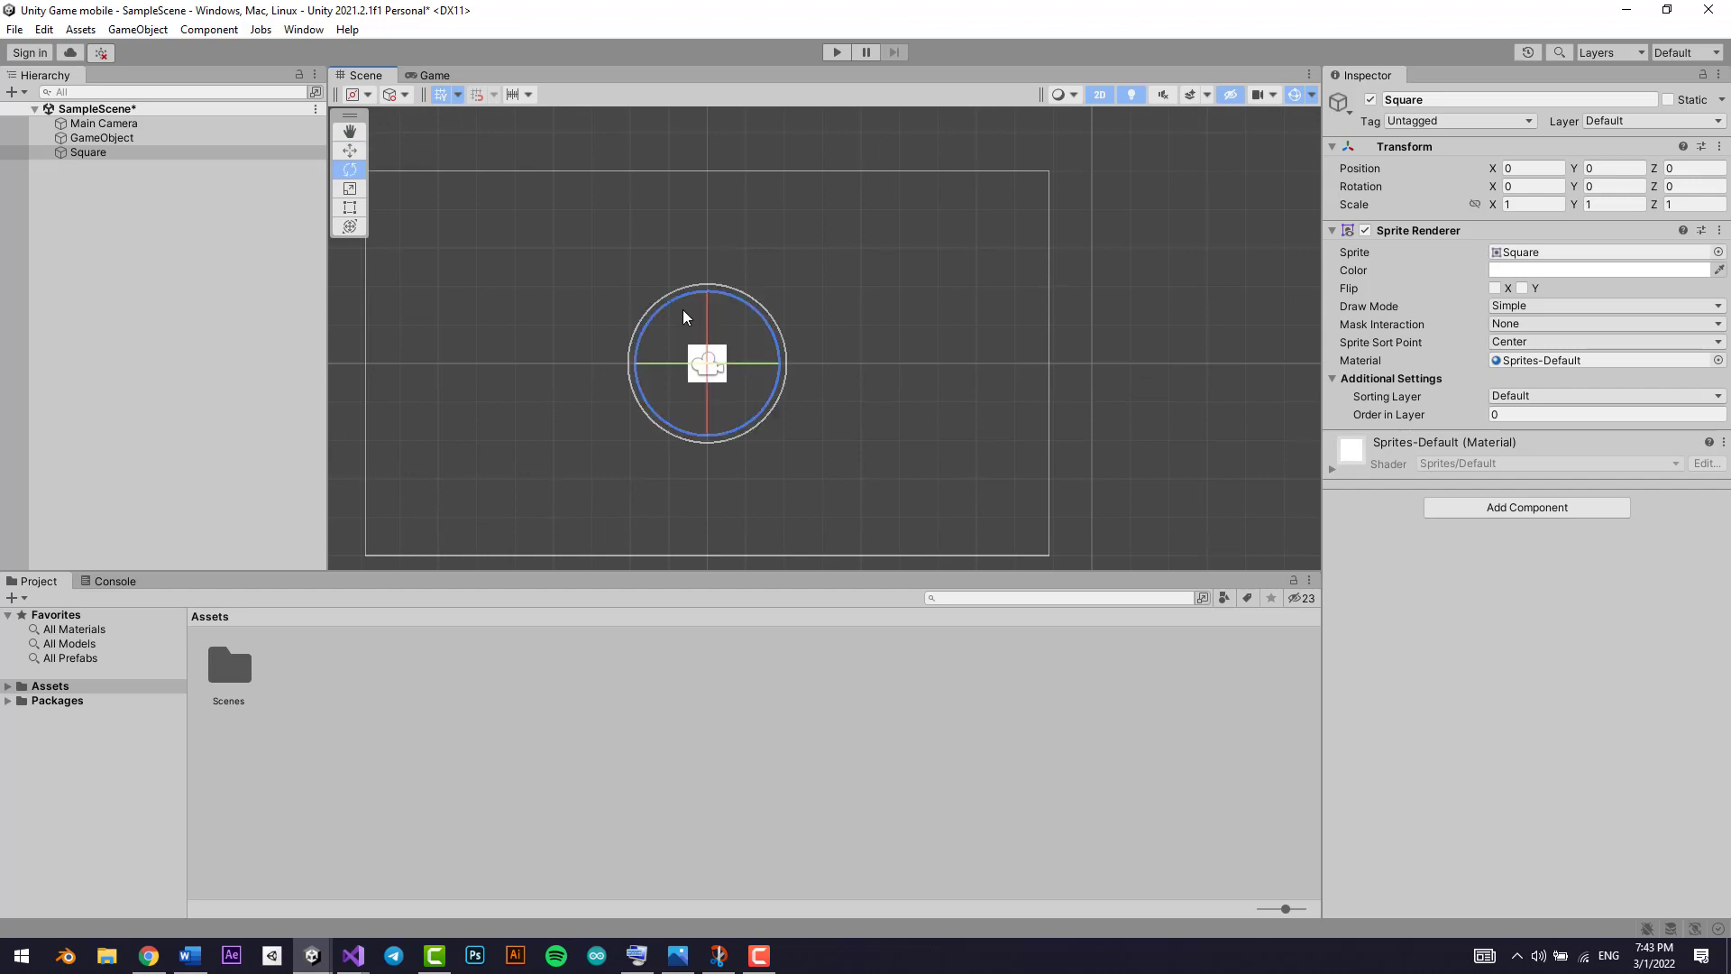
key("w")
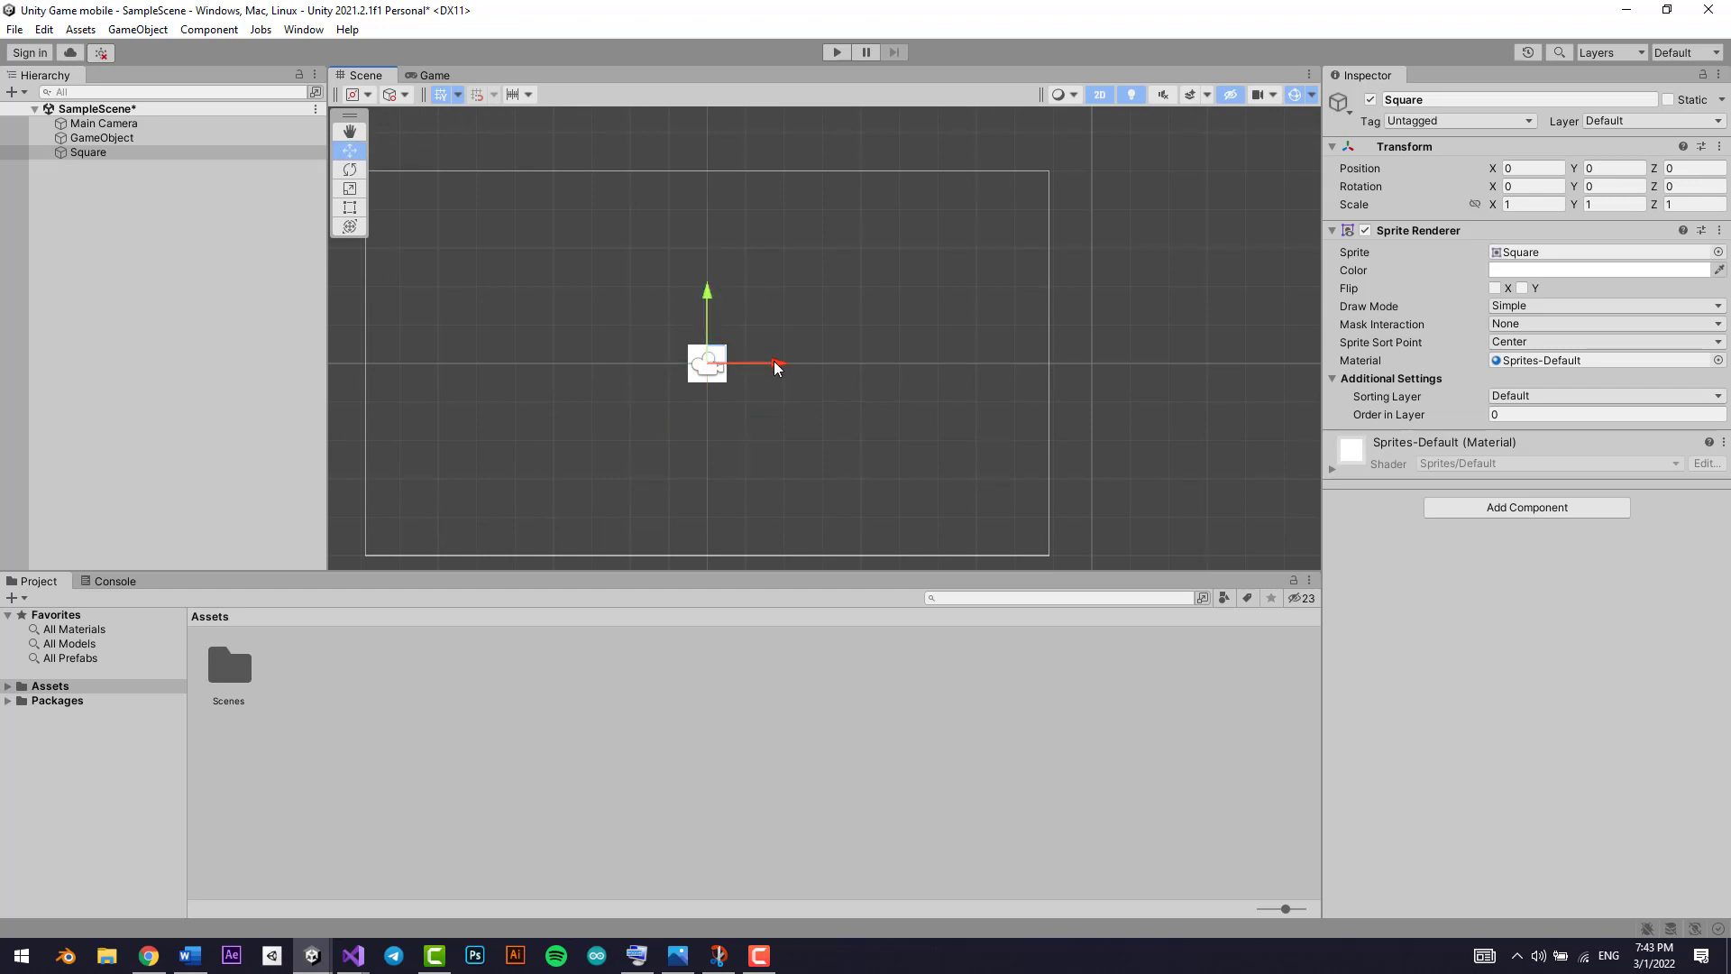
left_click_drag(767, 370, 762, 375)
key("ctrl+z")
key("e")
left_click_drag(768, 326, 734, 255)
key("ctrl+z")
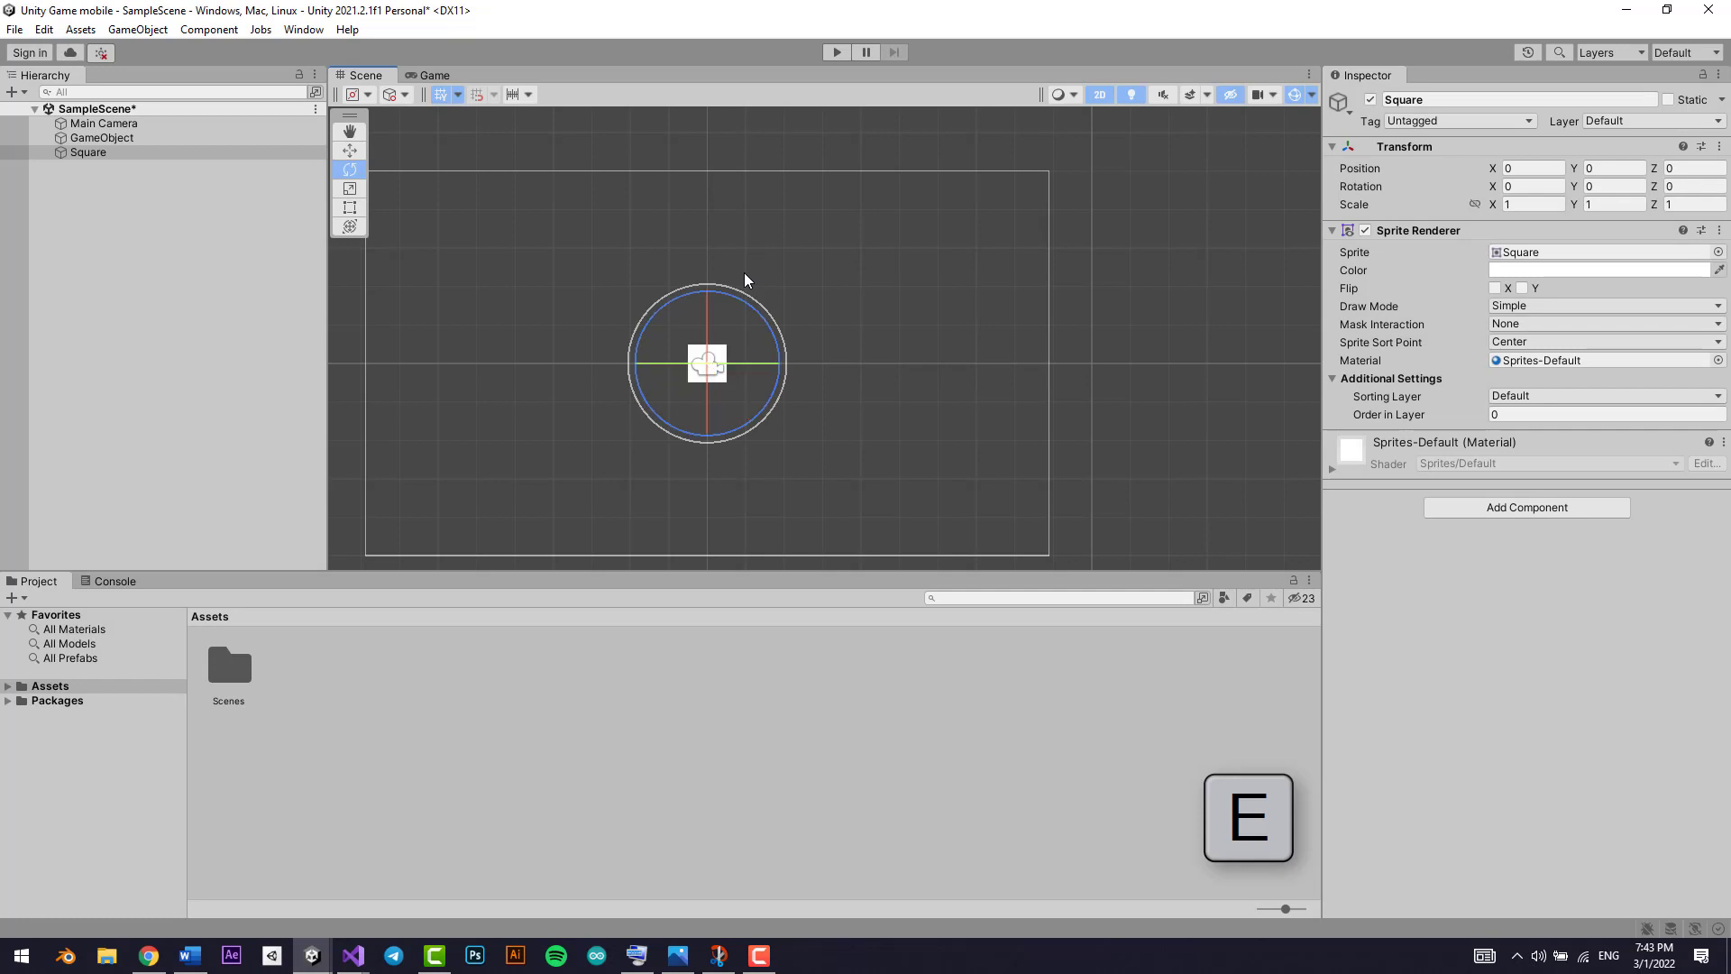
Alternate between Rect (T) and Scale (R) tools, stretch the Square taller and undo, then return to Move
key("t")
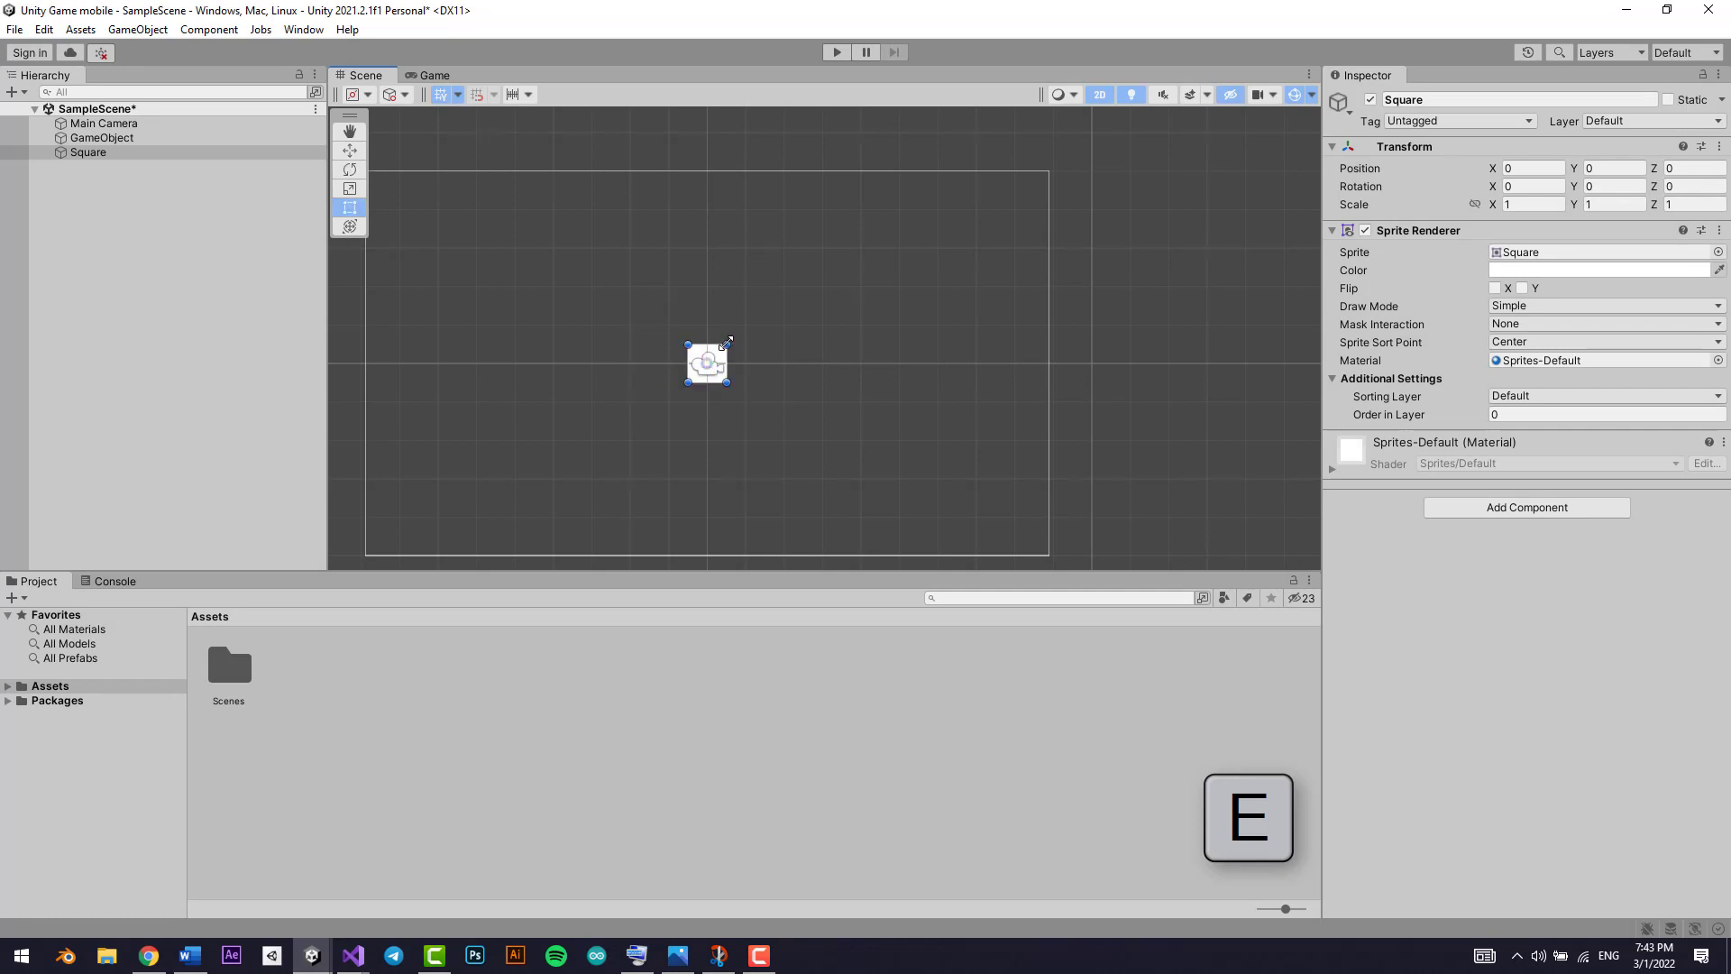
key("r")
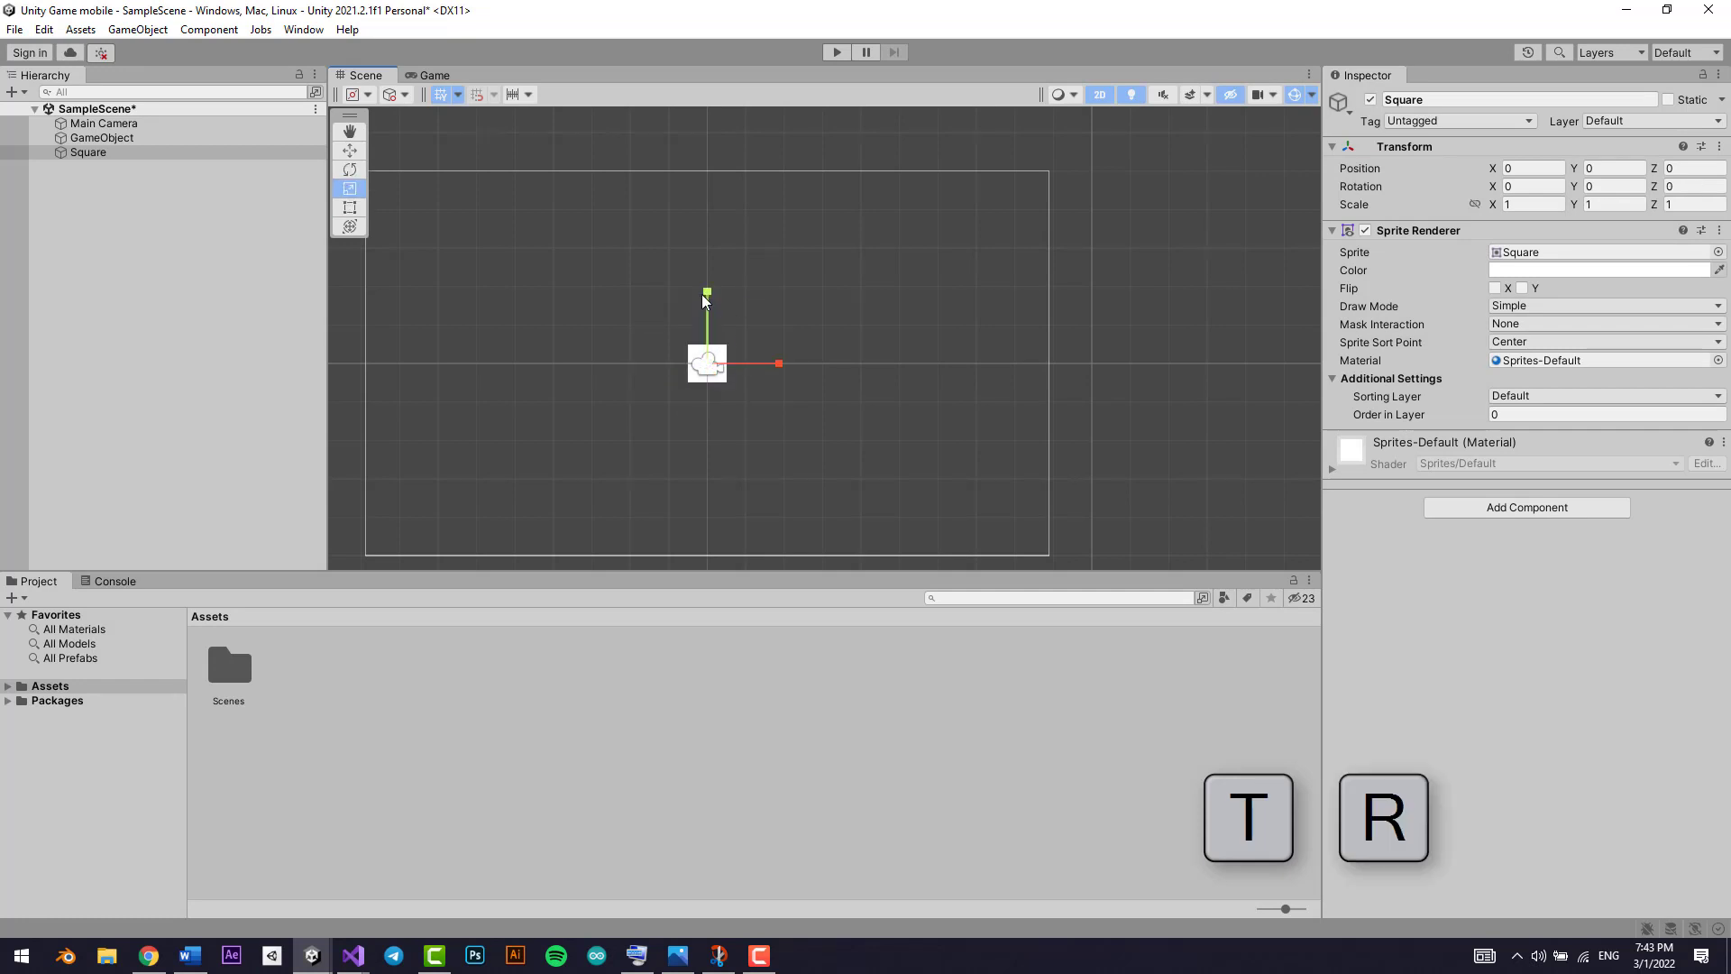
key("t")
key("r")
key("t")
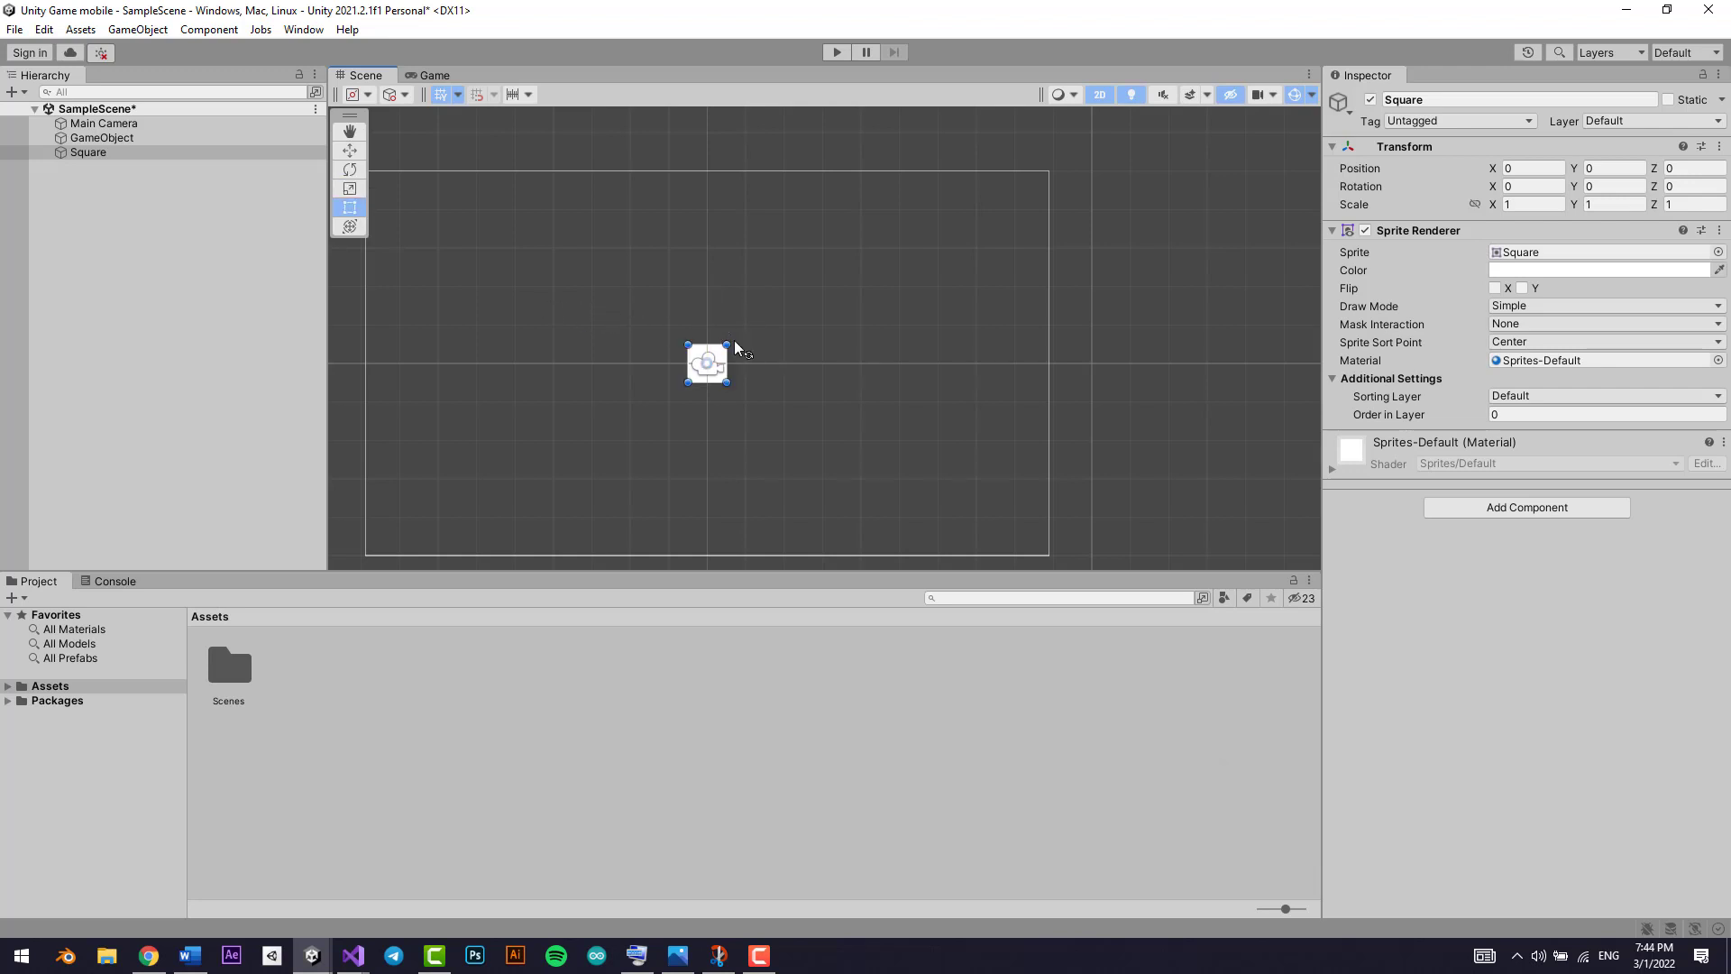
key("r")
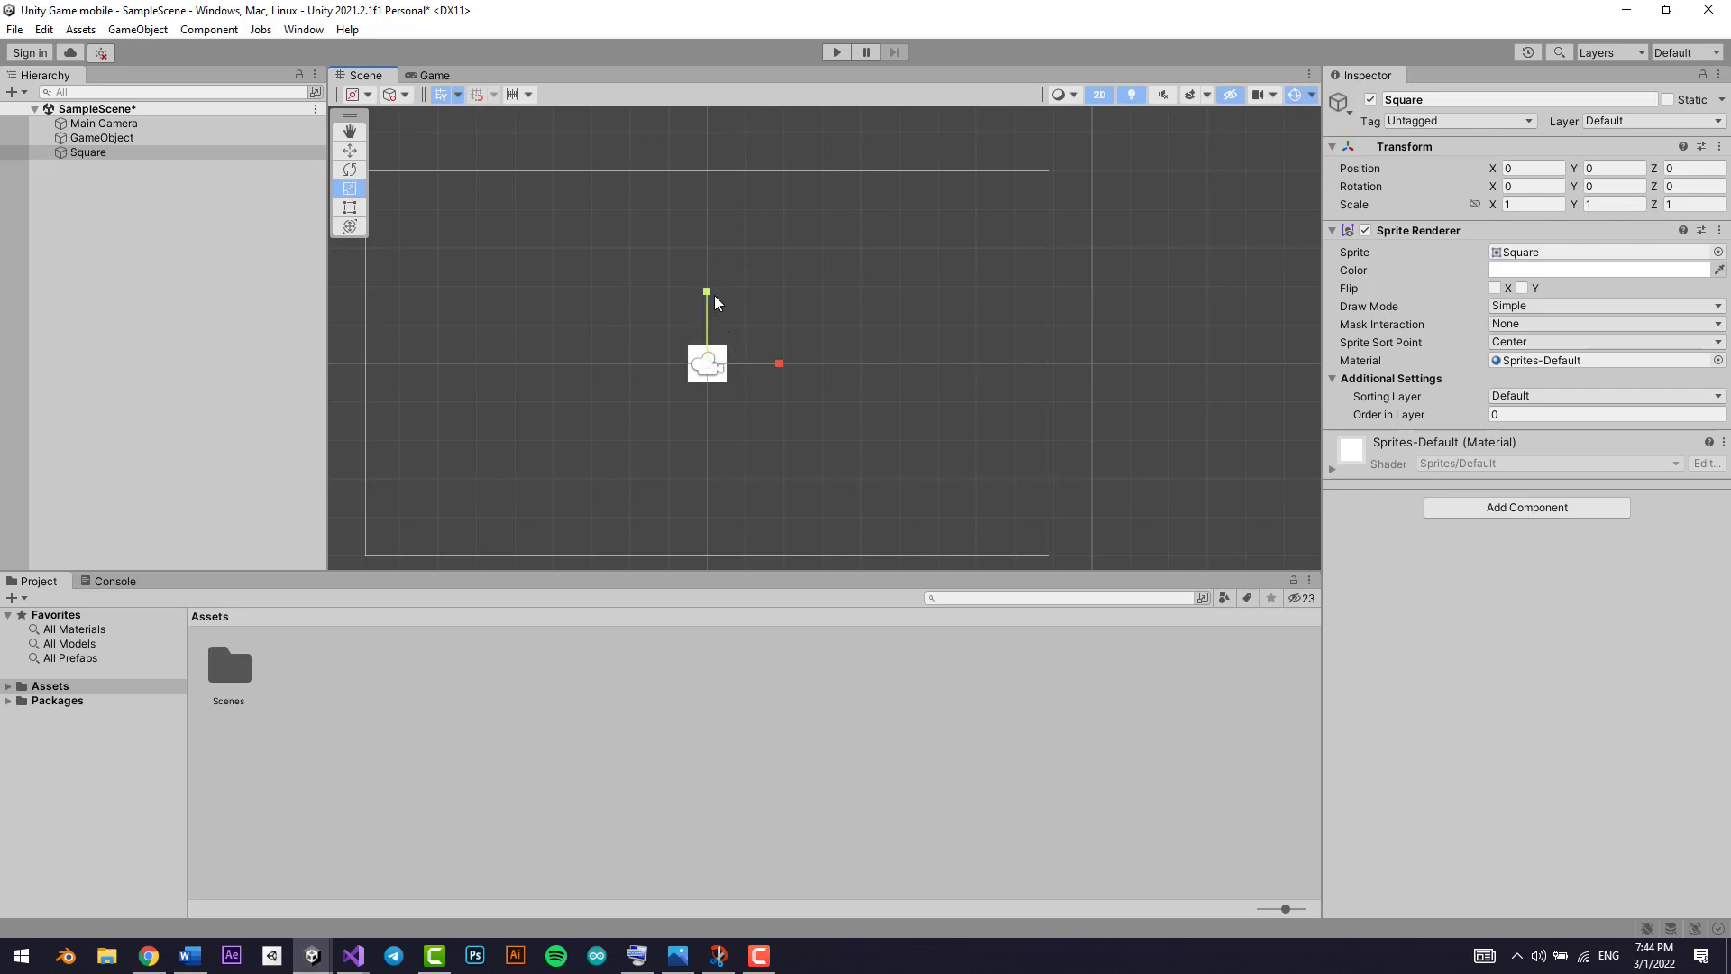
left_click_drag(711, 290, 725, 229)
key("ctrl+z")
key("w")
middle_click_drag(812, 236, 990, 253)
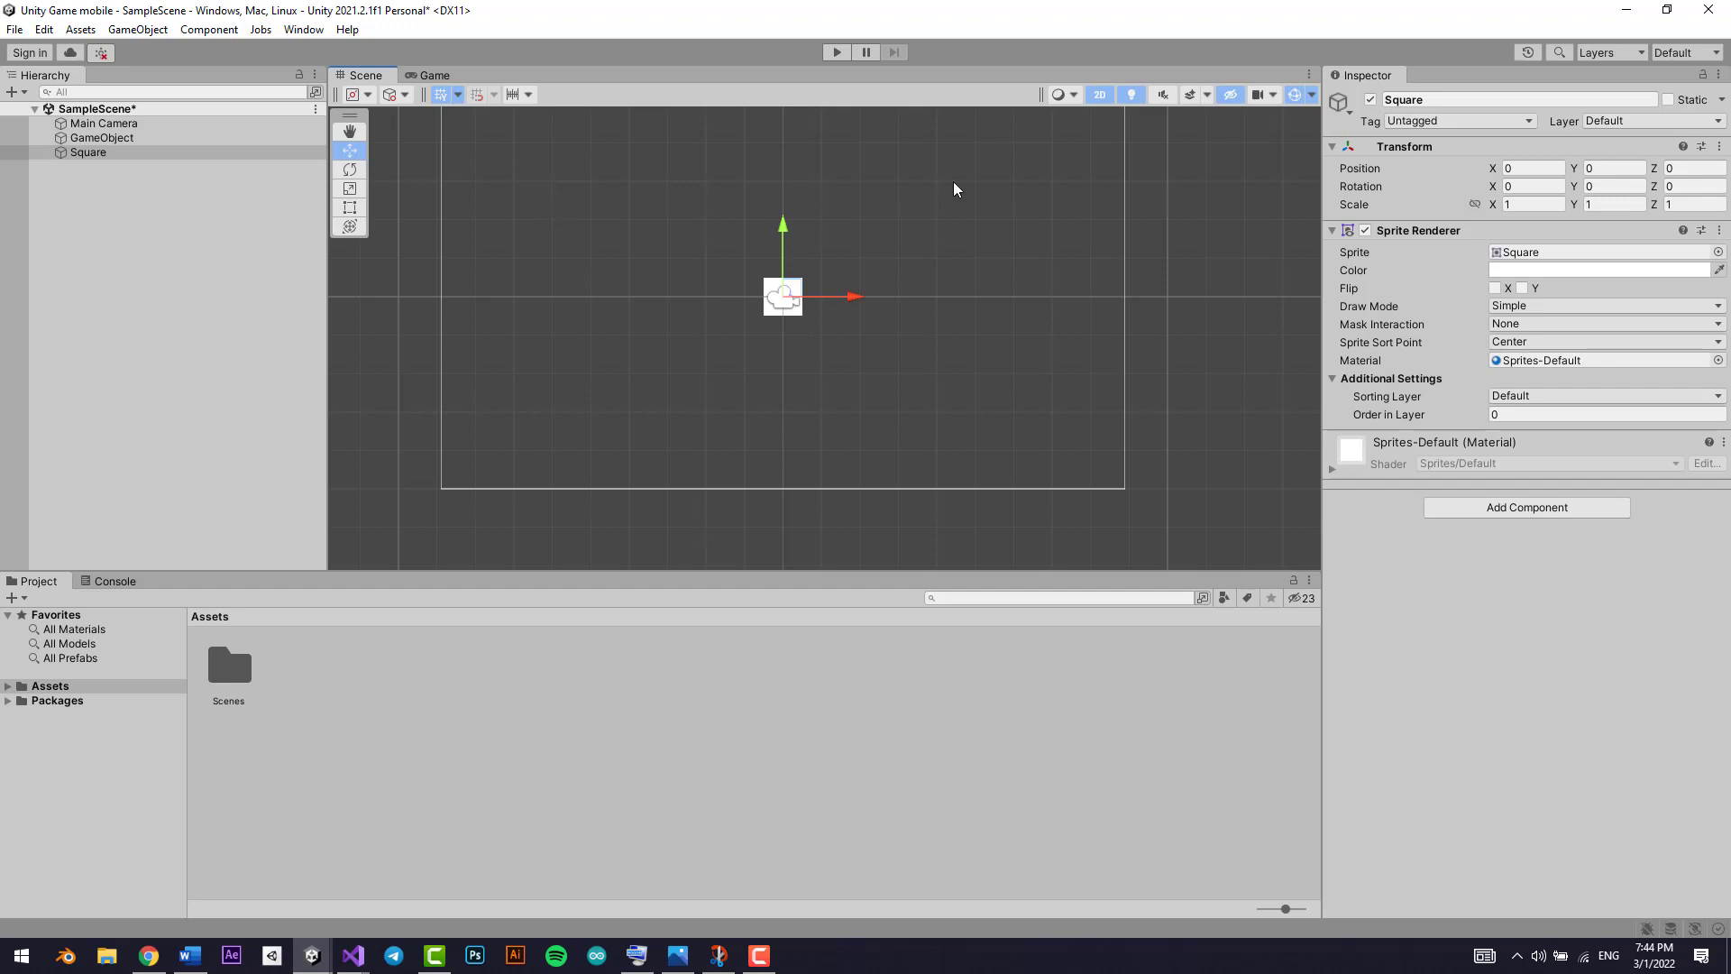
Toggle the Scene view from 2D to 3D and back, then hide and reshow the gizmos
middle_click_drag(1033, 263, 1025, 326)
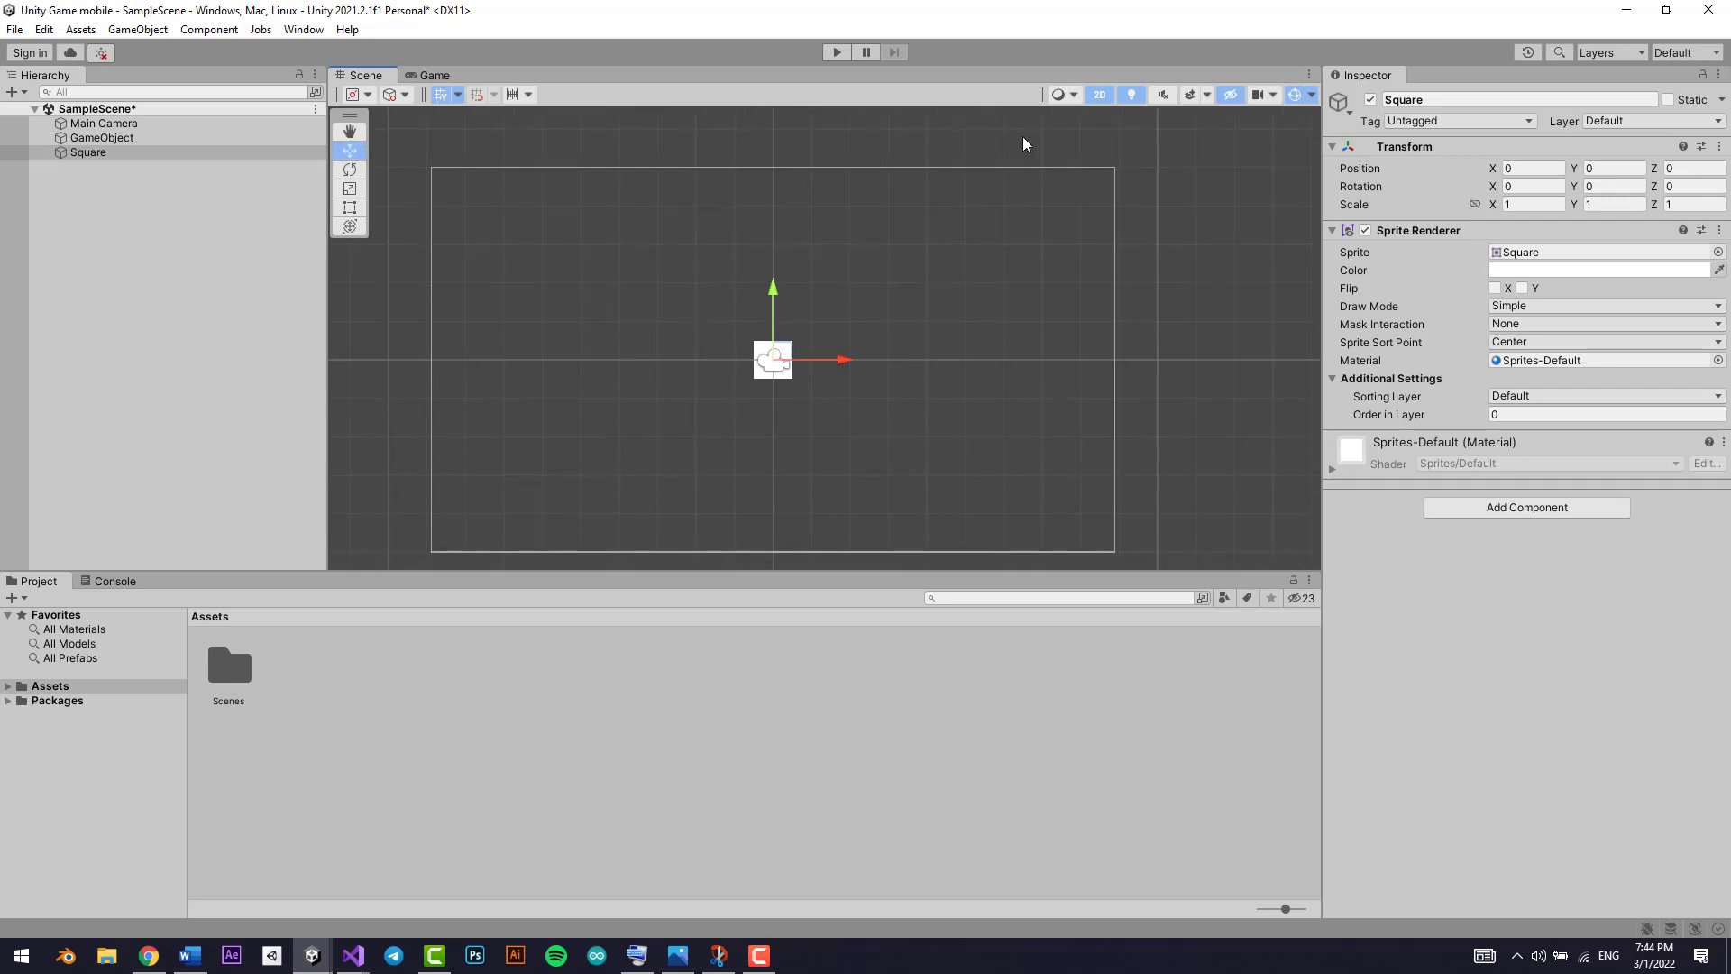
left_click(1100, 94)
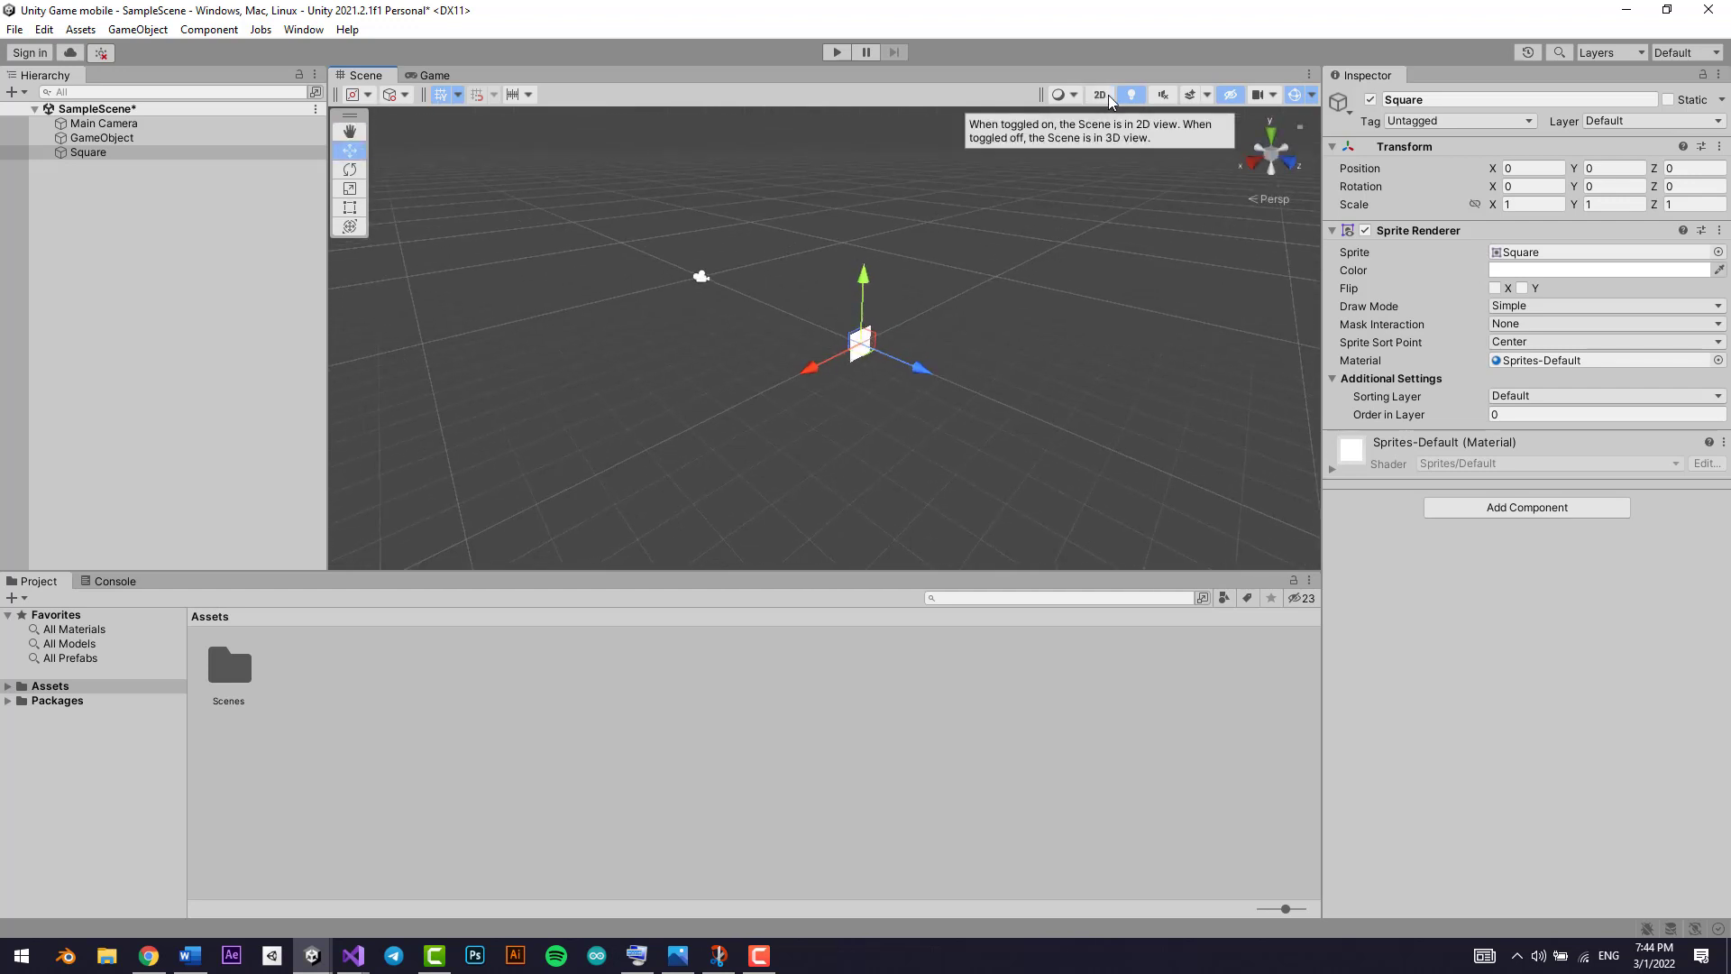
left_click(1107, 94)
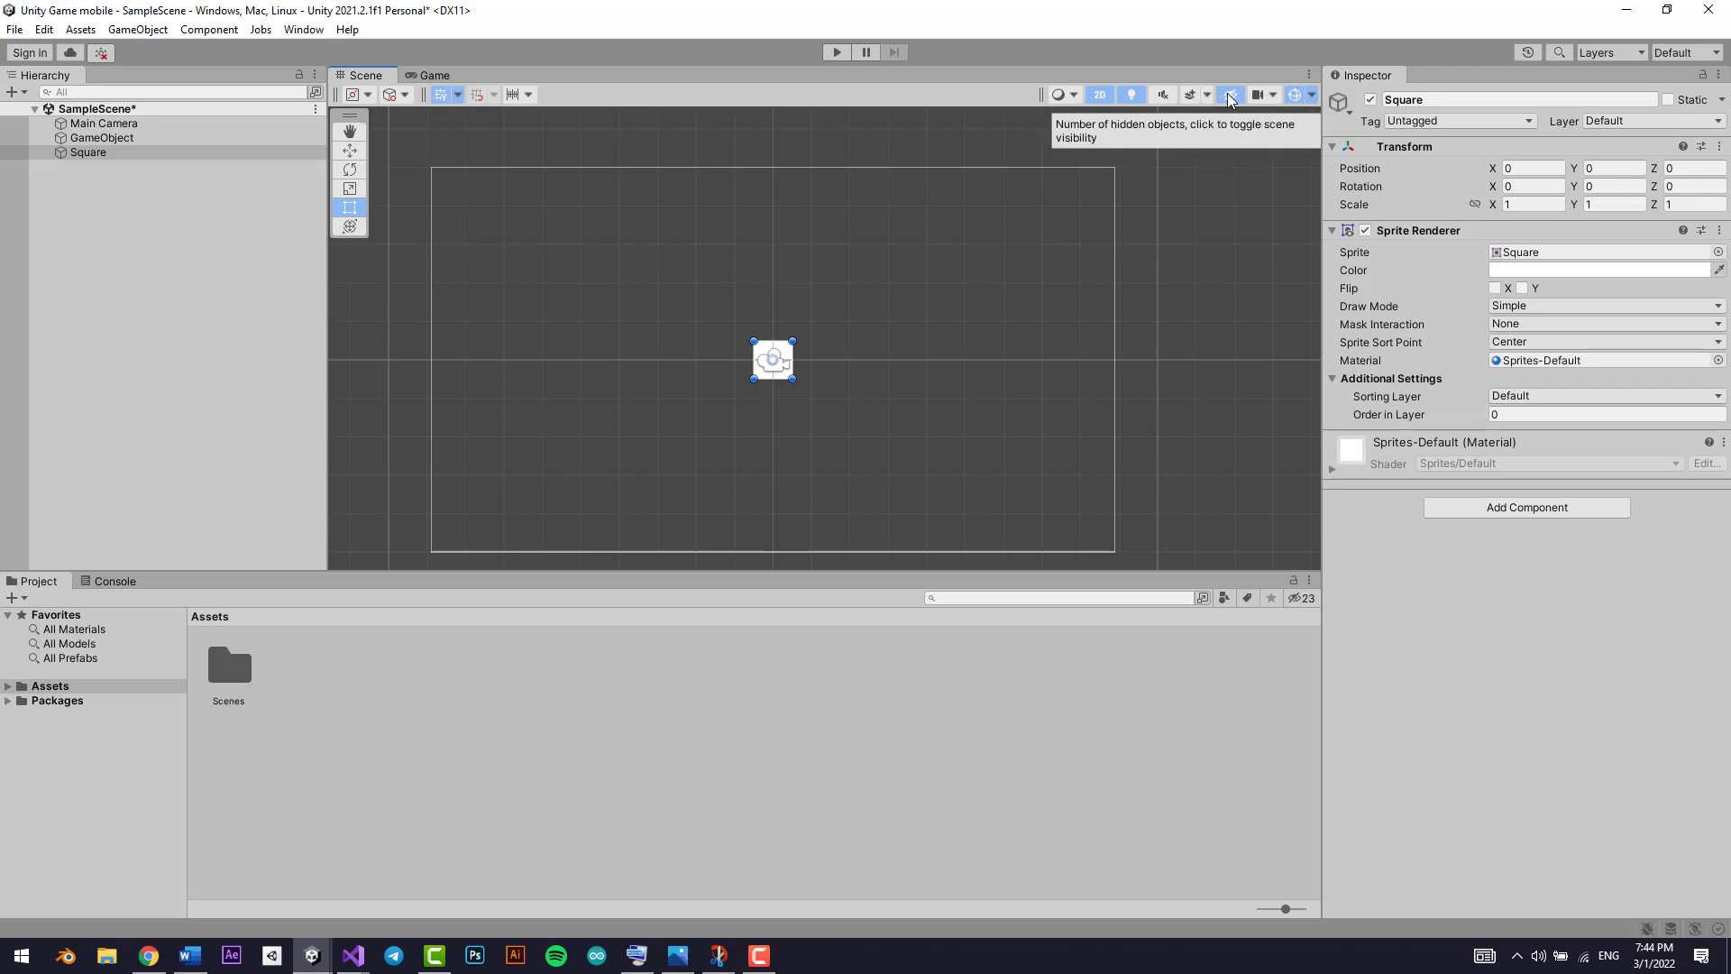
left_click(1296, 96)
left_click(1298, 96)
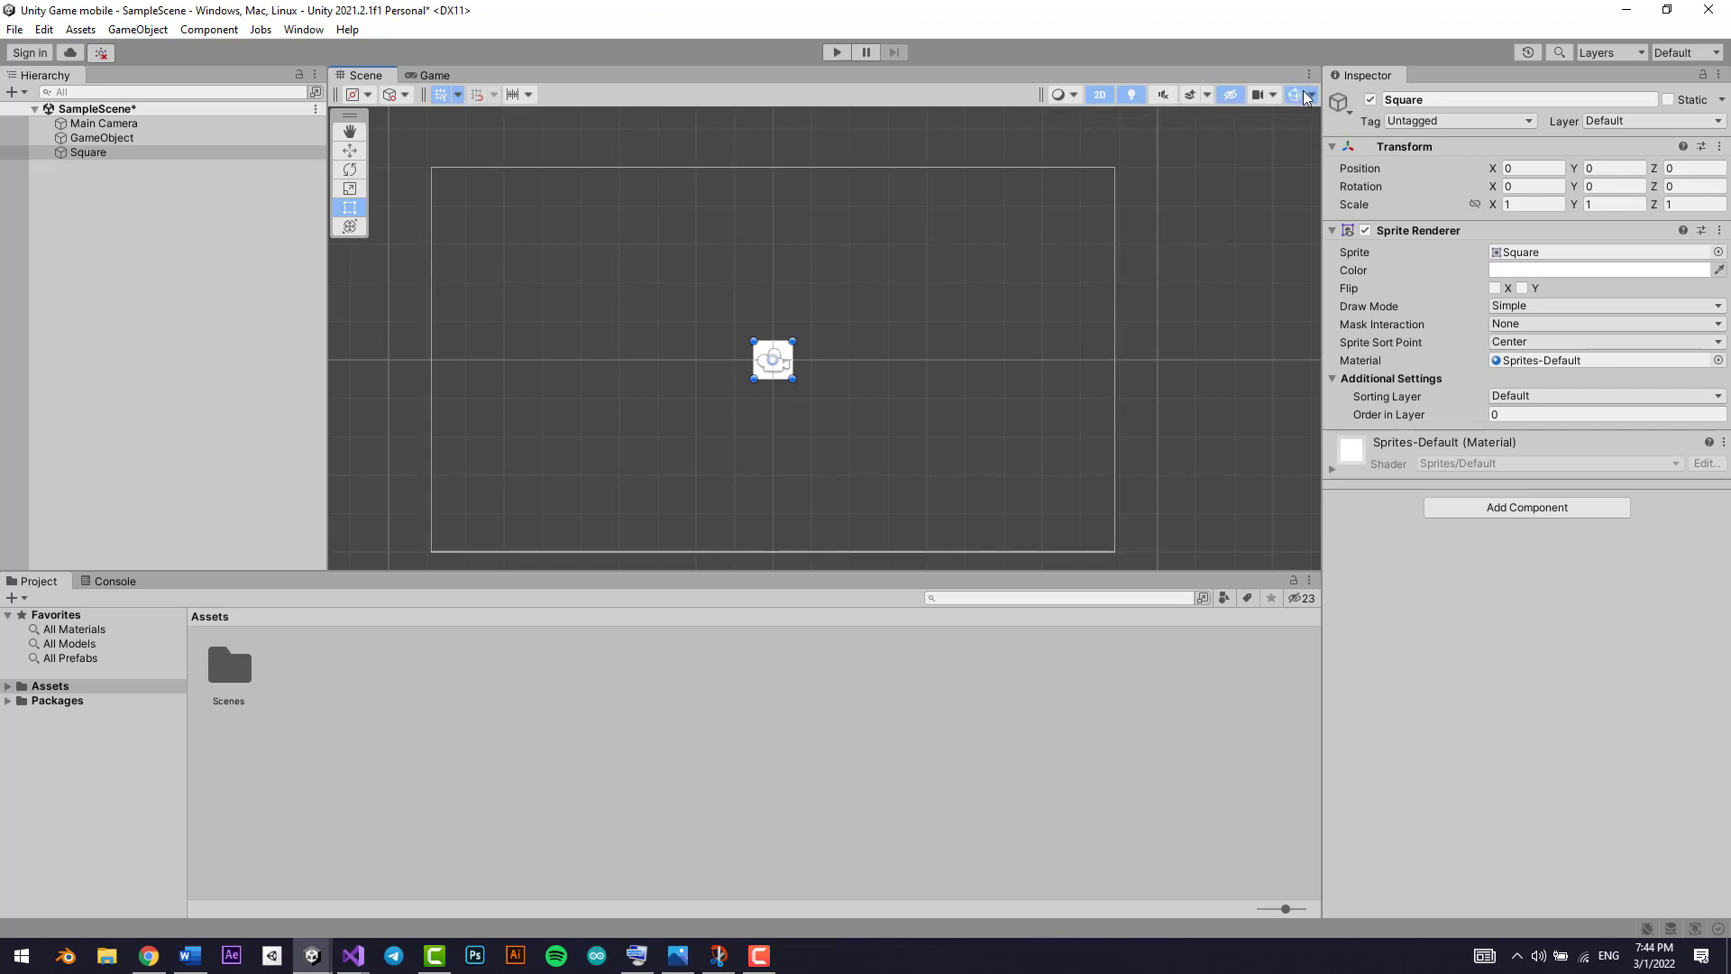
In the Gizmos dropdown, adjust the 3D Icons size slider and toggle 3D Icons and Fade Gizmos off and on
left_click(1312, 95)
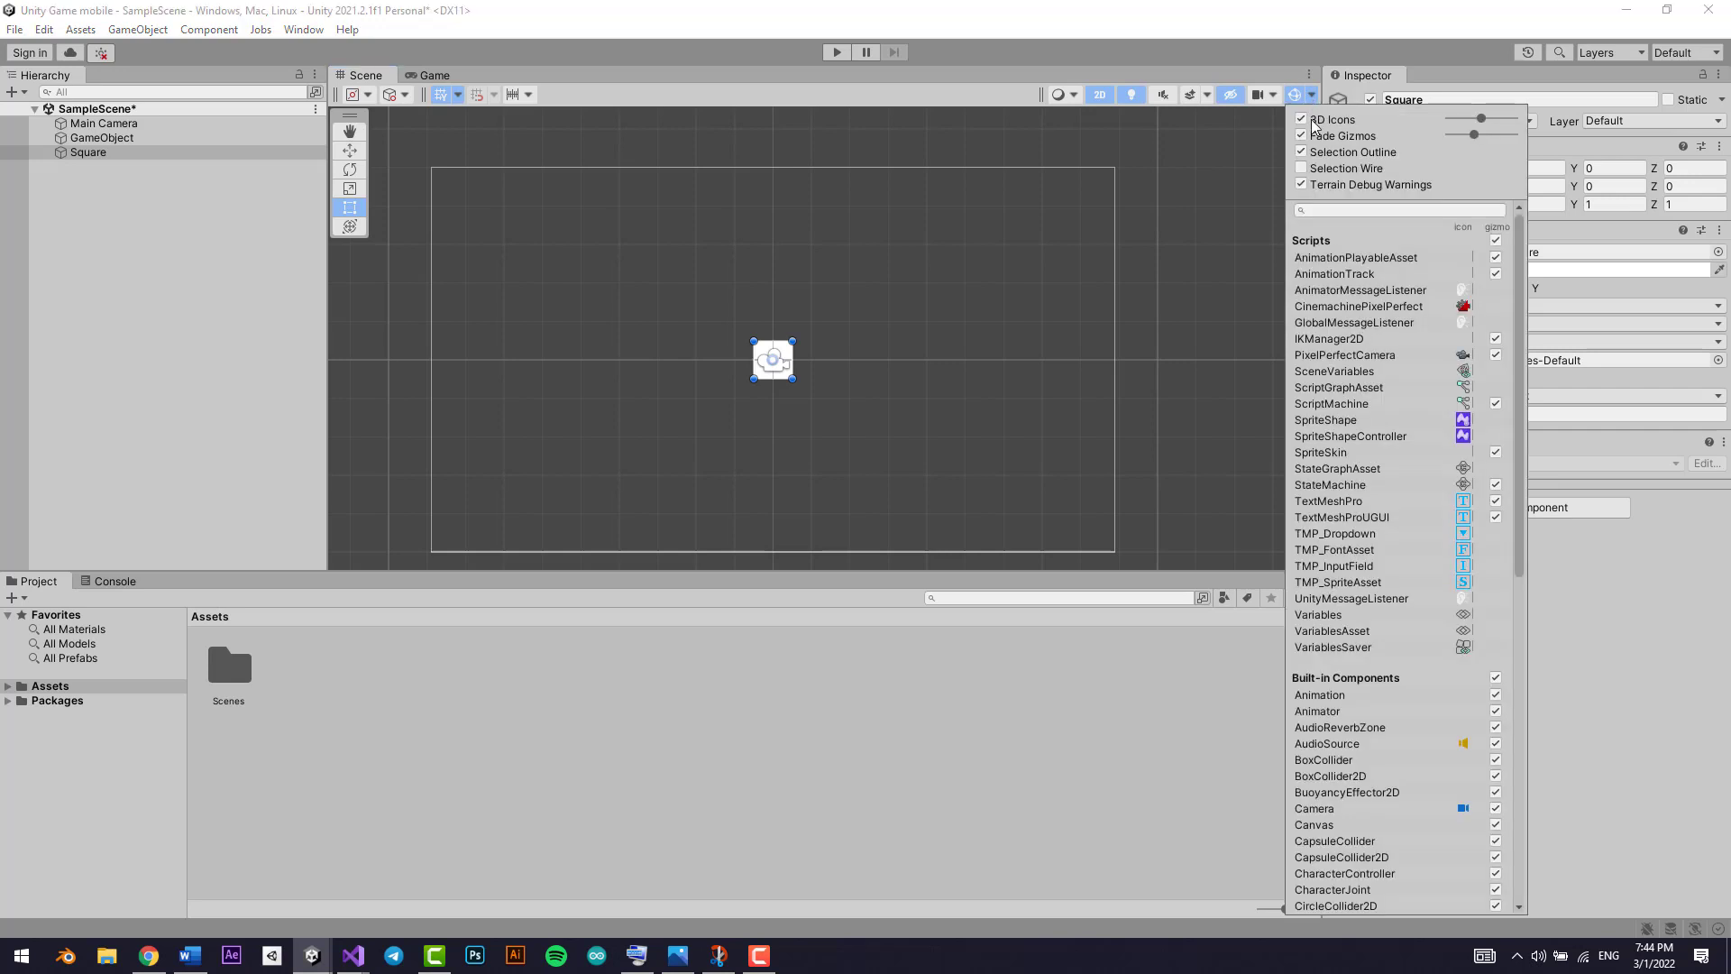
left_click_drag(1482, 122, 1481, 123)
left_click(1302, 121)
left_click(1302, 120)
left_click(1302, 136)
left_click(1301, 135)
Close the gizmo settings and toggle the Gizmos button, leaving gizmos shown
left_click(1297, 98)
left_click(1298, 99)
left_click(1298, 99)
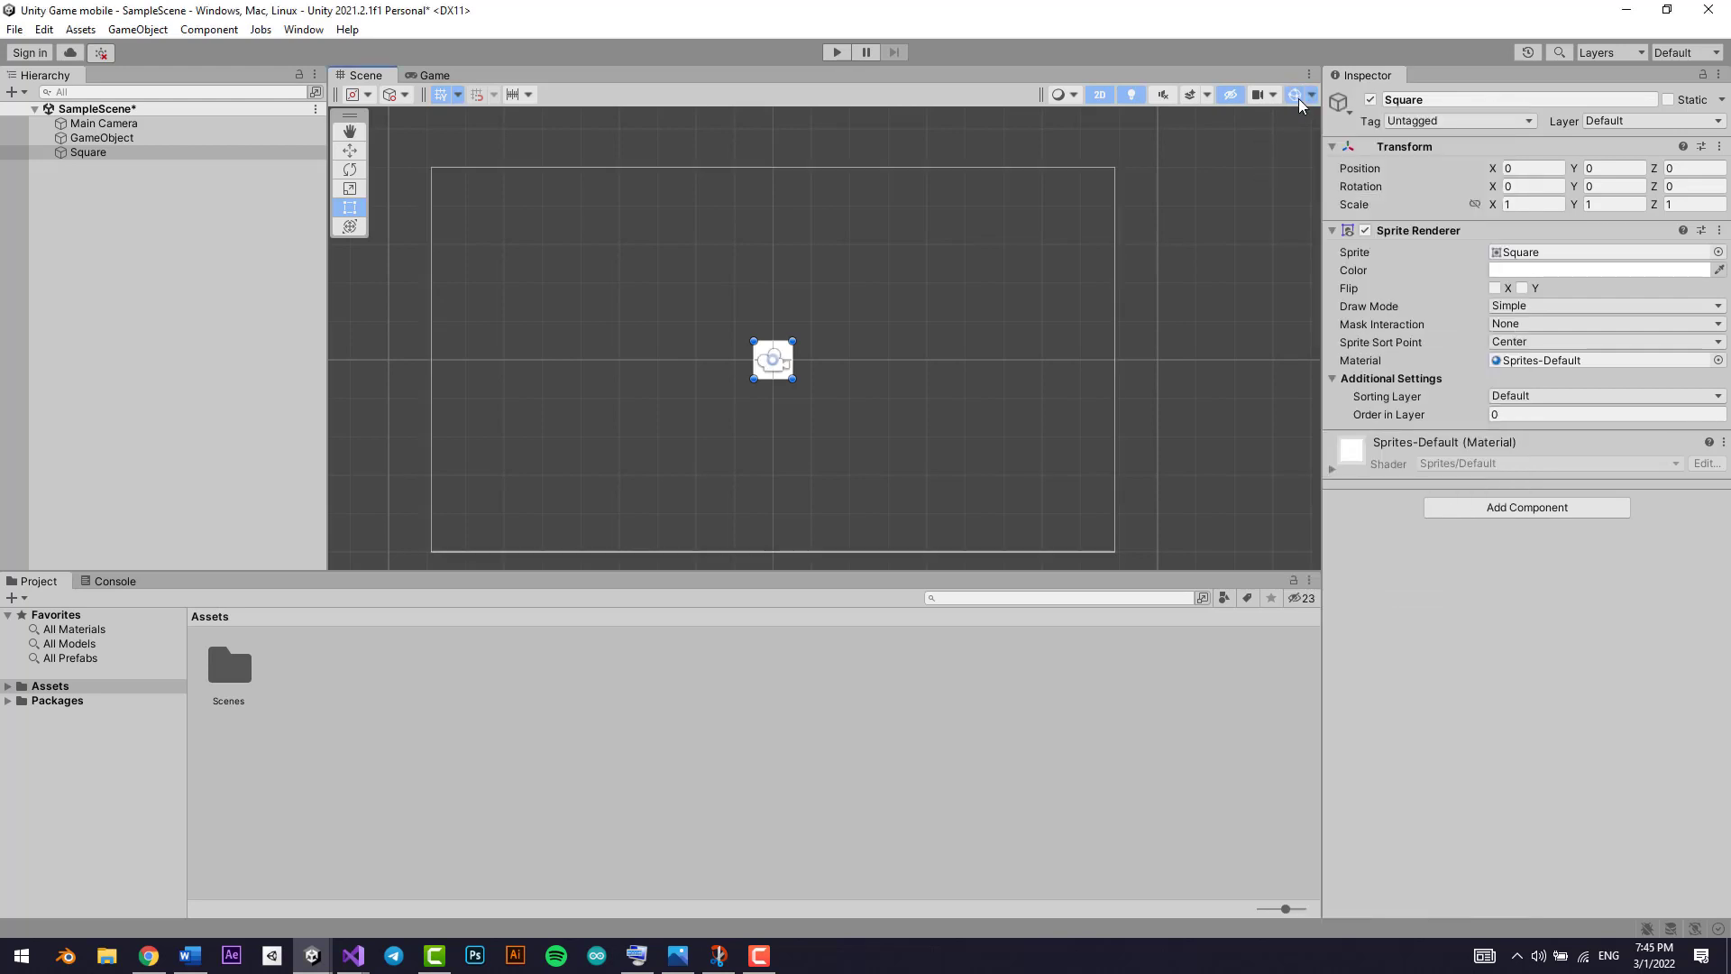
left_click(1298, 99)
left_click(1297, 99)
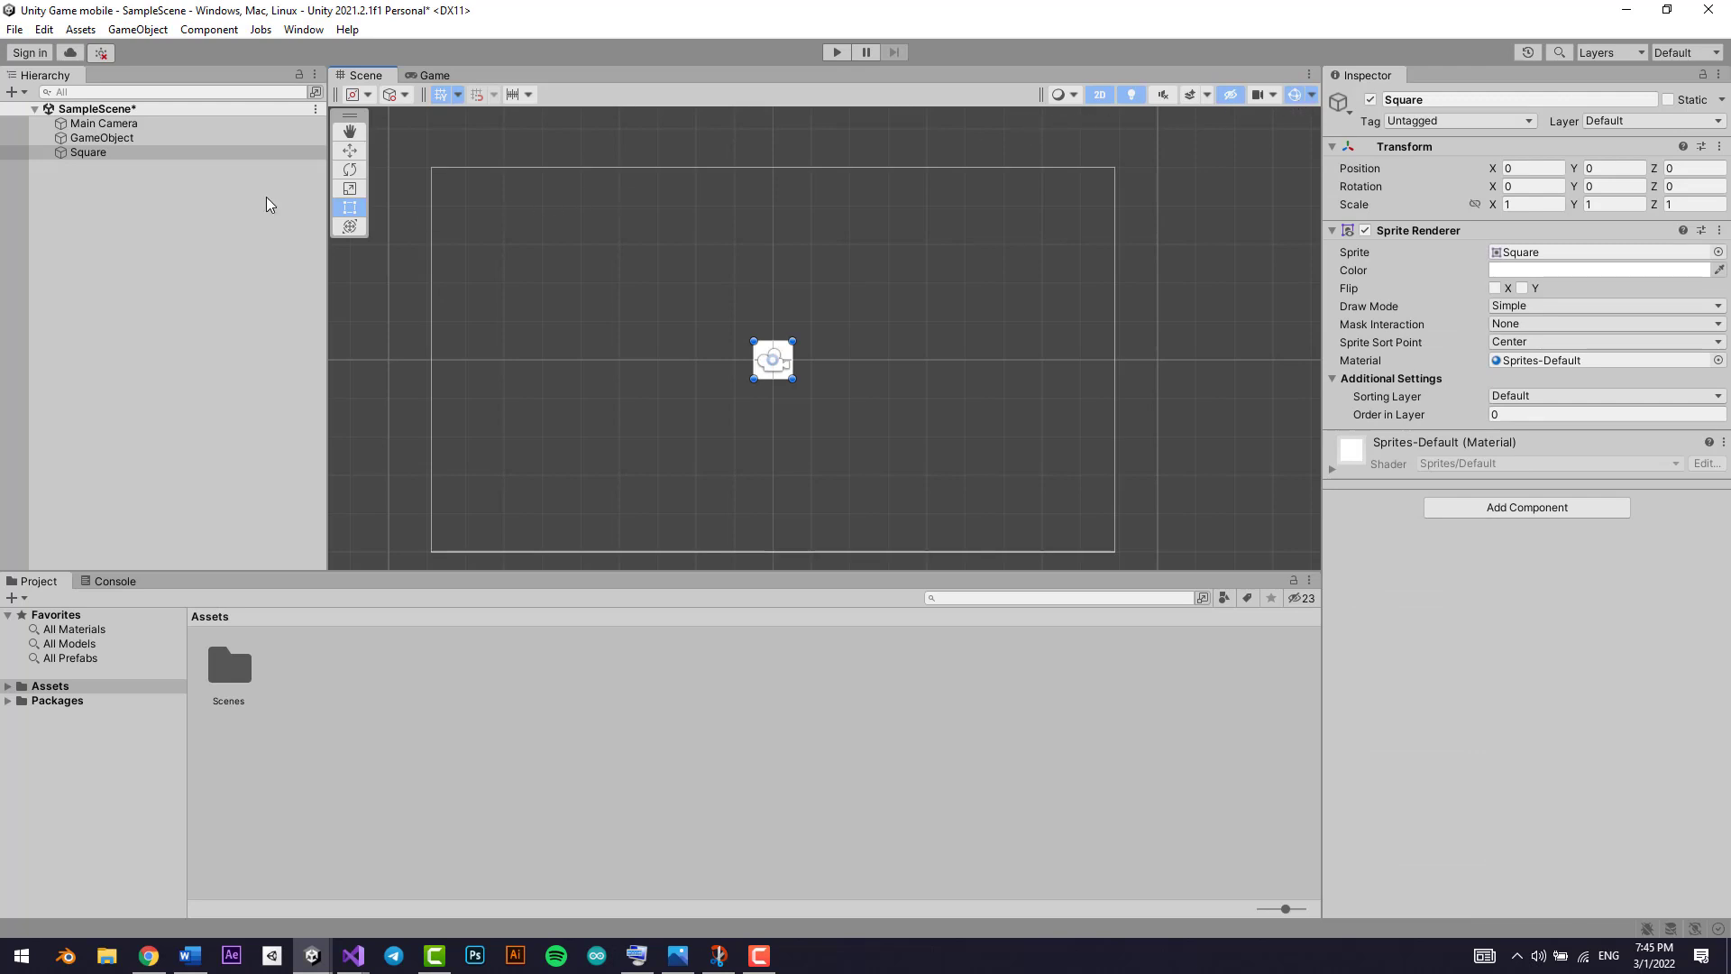